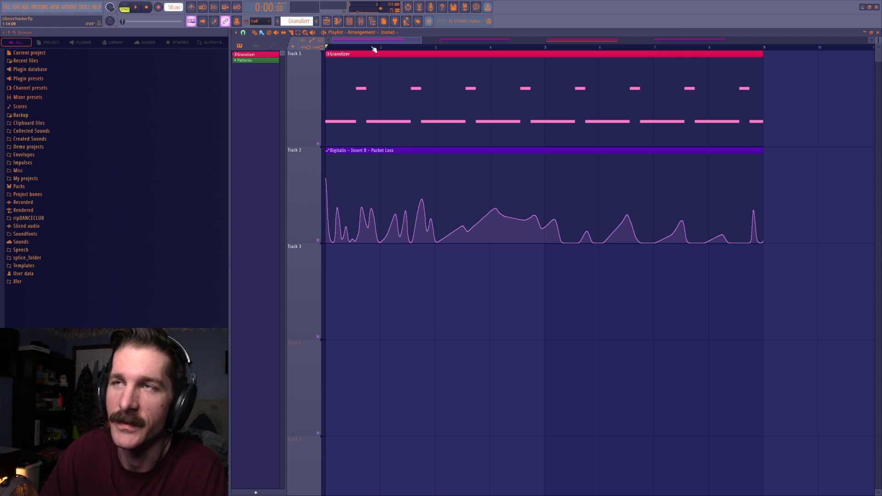
# - Play the opening section of the arrangement from bar 1, and stop playback
pyautogui.press('space')
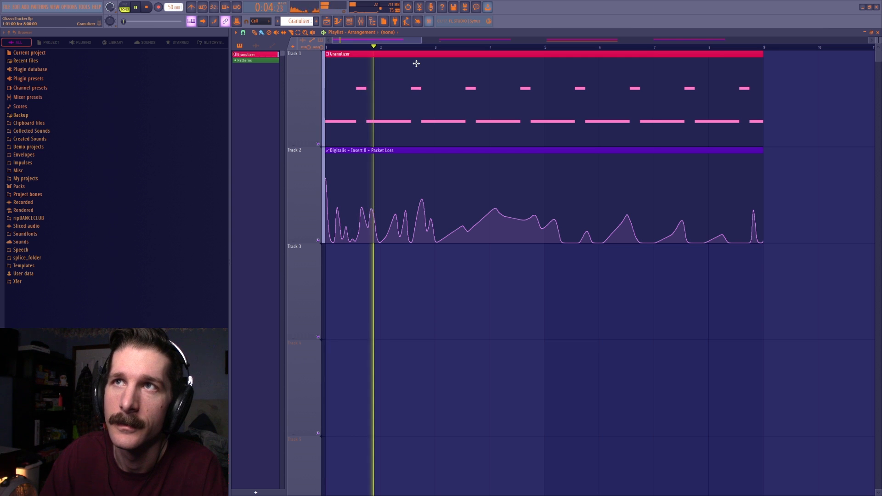
pyautogui.press('space')
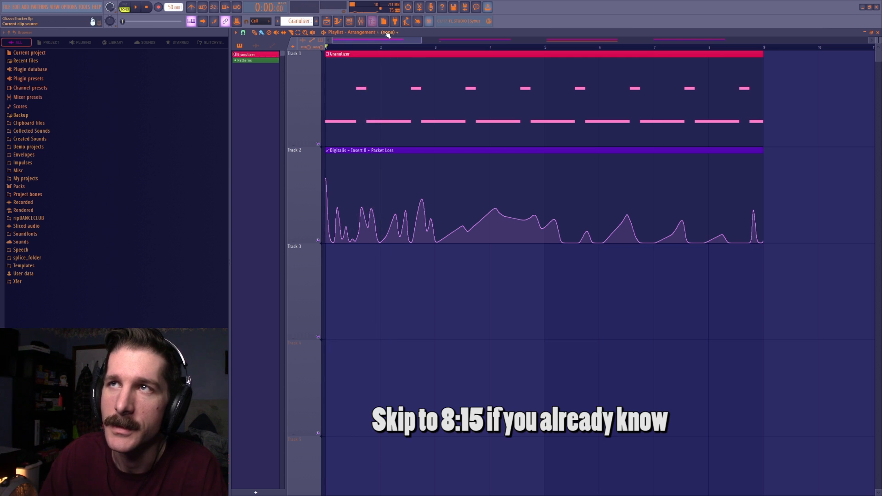
# - Place the playhead at bar 13 and open the Snap Heap effect on The Glitz mixer track
pyautogui.scroll(-3, 387, 50)
pyautogui.scroll(-2, 389, 53)
pyautogui.click(607, 47)
pyautogui.moveTo(432, 42); pyautogui.dragTo(497, 41)
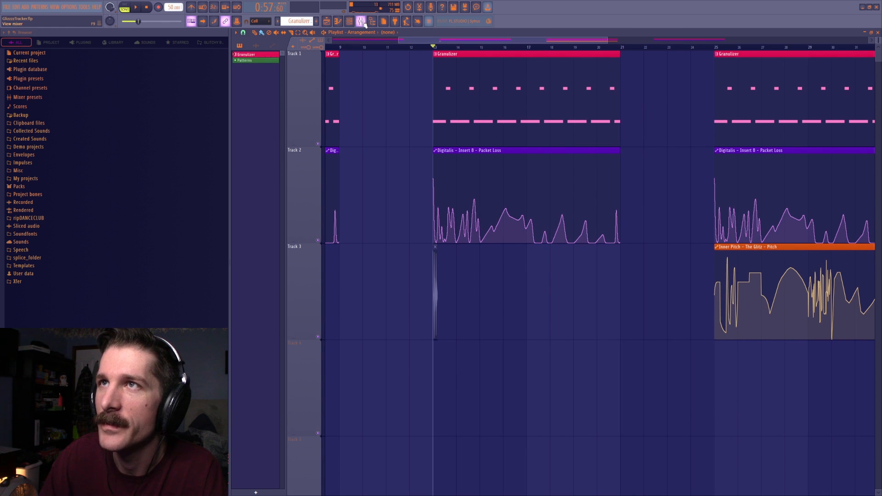
pyautogui.click(361, 21)
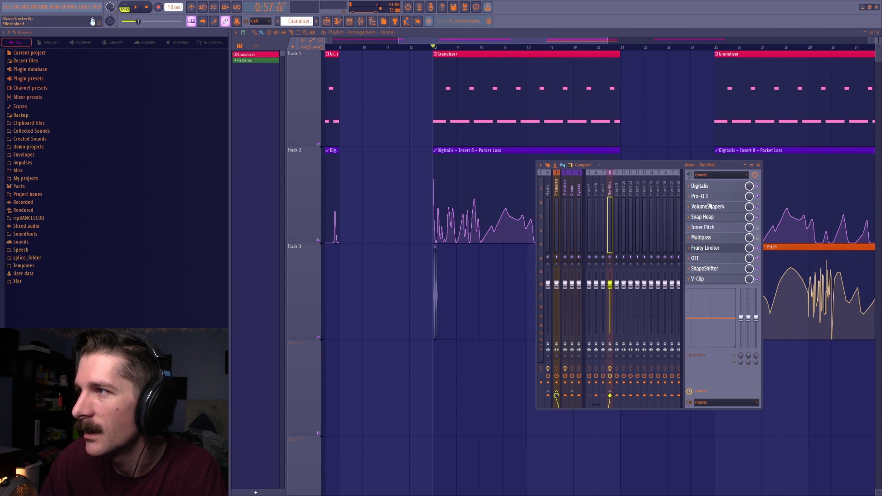
pyautogui.click(704, 217)
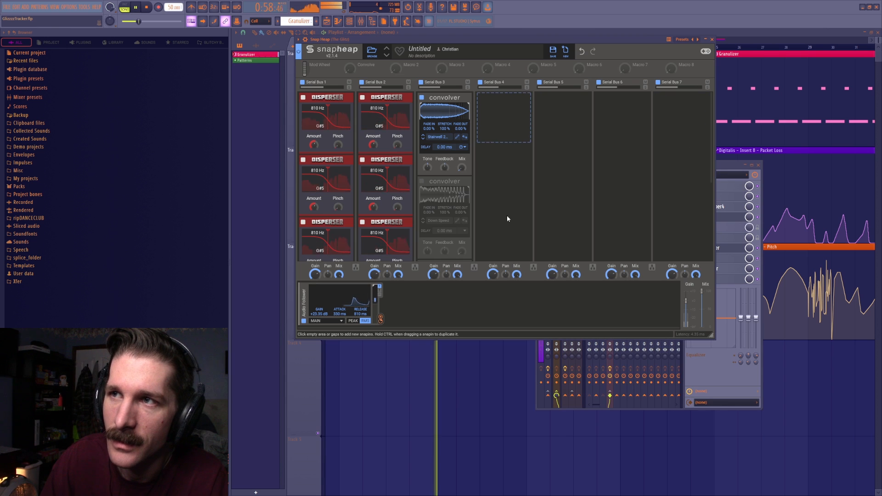
# - Enable the second Convolver in Serial Bus 3, bypass the first one, and audition the result
pyautogui.click(422, 182)
pyautogui.scroll(-1, 431, 216)
pyautogui.scroll(1, 432, 174)
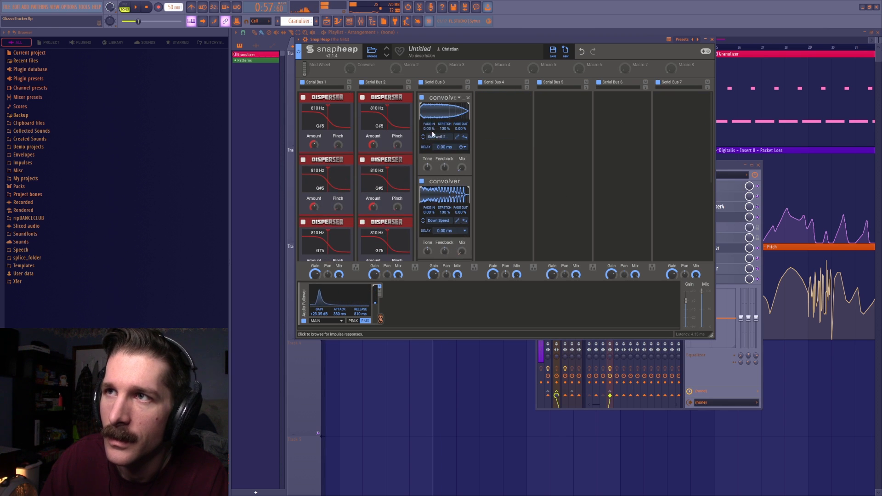
pyautogui.click(422, 98)
pyautogui.press('space')
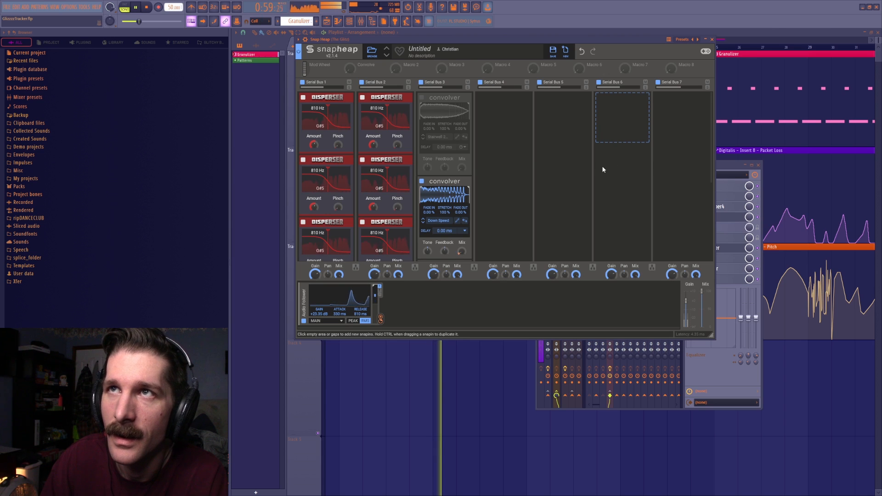
pyautogui.scroll(-1, 537, 177)
pyautogui.press('space')
# - Bypass the second Convolver, audition the third one, switch it off again, and close Snap Heap
pyautogui.click(422, 130)
pyautogui.click(422, 213)
pyautogui.press('space')
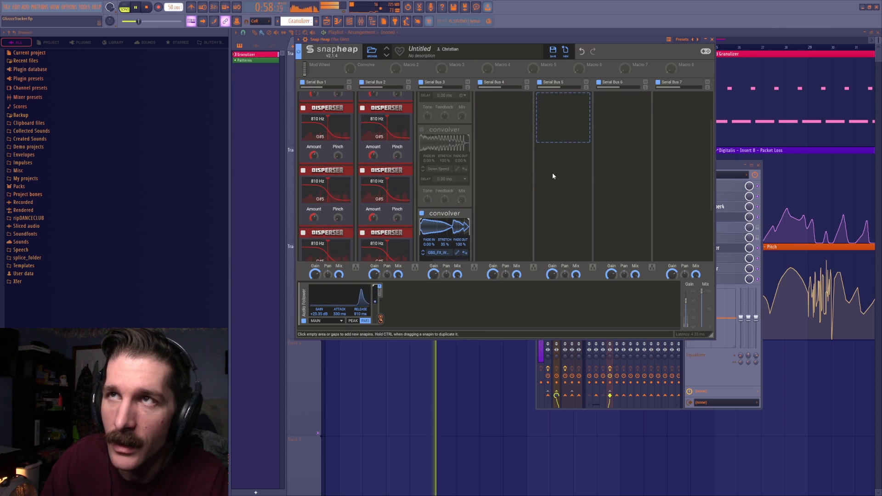
pyautogui.press('space')
pyautogui.click(422, 213)
pyautogui.click(712, 39)
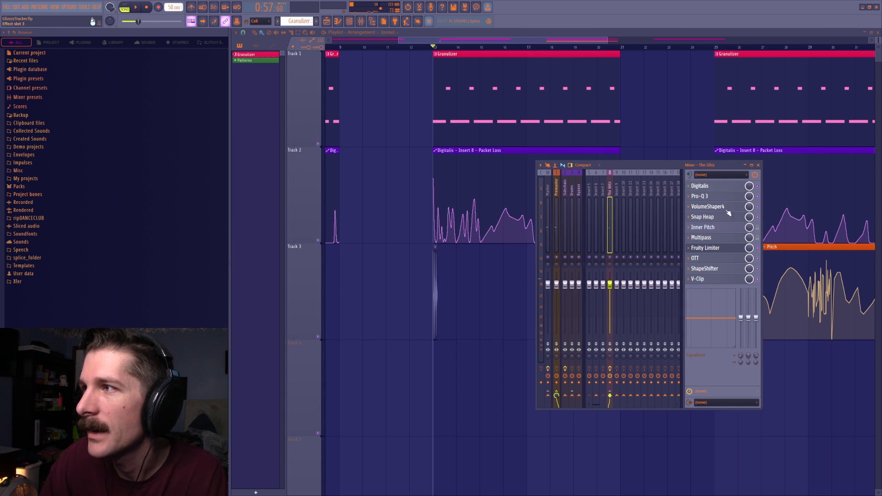
# - Enable Inner Pitch on The Glitz mixer track and start playback from bar 25
pyautogui.click(758, 227)
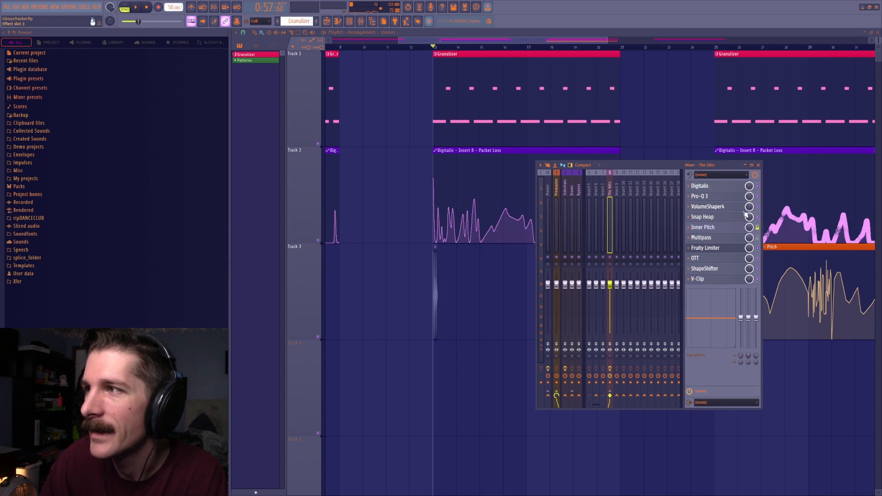
pyautogui.moveTo(543, 40); pyautogui.dragTo(640, 49)
pyautogui.click(461, 49)
pyautogui.press('space')
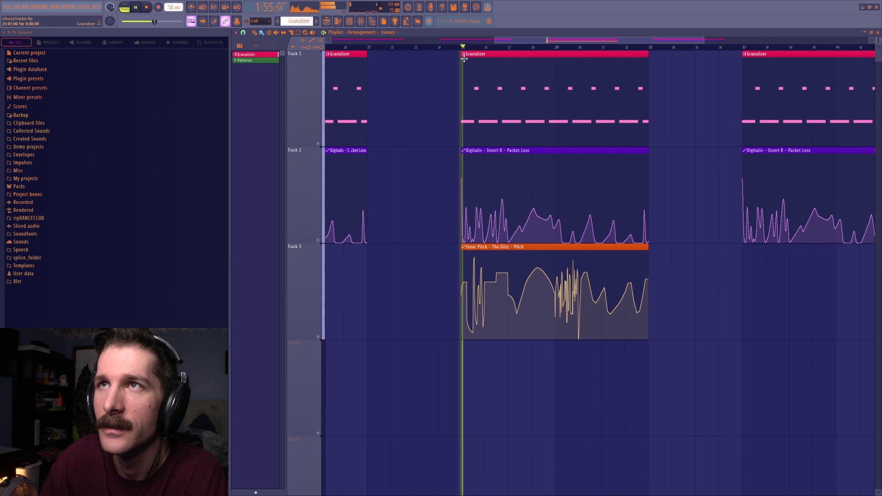
# - Inspect the Inner Pitch plug-in's settings, close it, and audition the section at bar 25
pyautogui.click(363, 21)
pyautogui.moveTo(713, 165); pyautogui.dragTo(741, 176)
pyautogui.press('space')
pyautogui.click(741, 238)
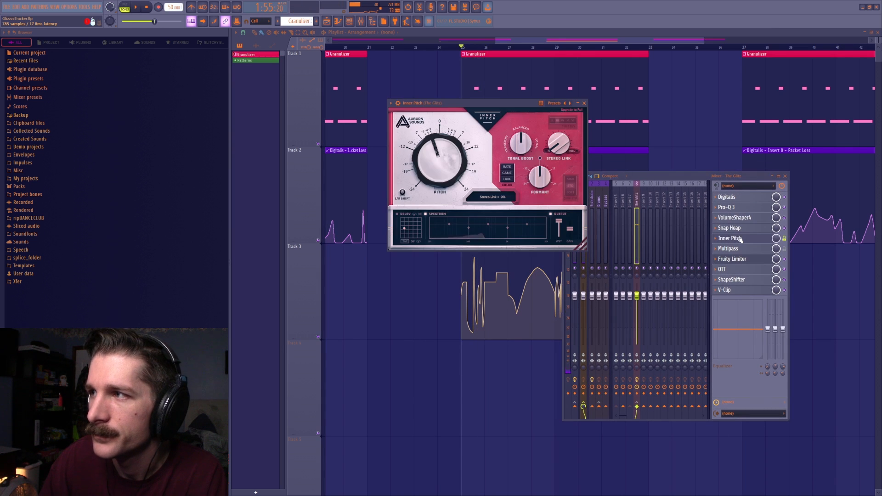
pyautogui.click(584, 103)
pyautogui.press('space')
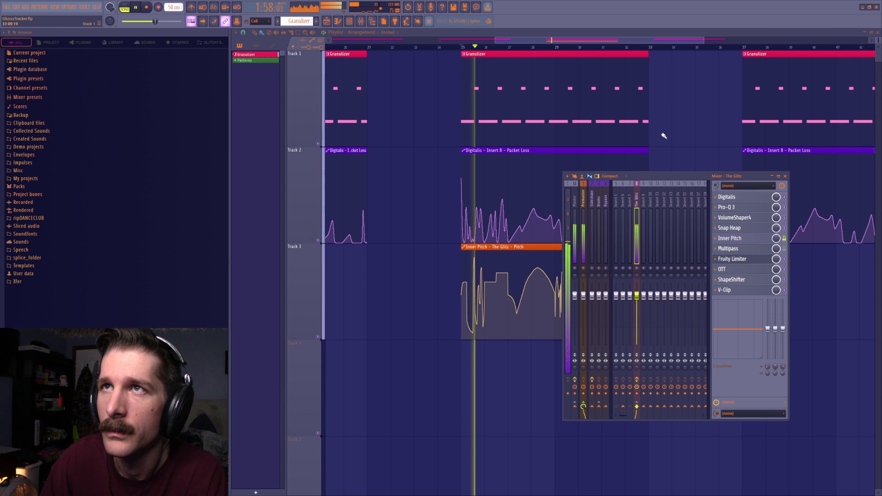
pyautogui.press('space')
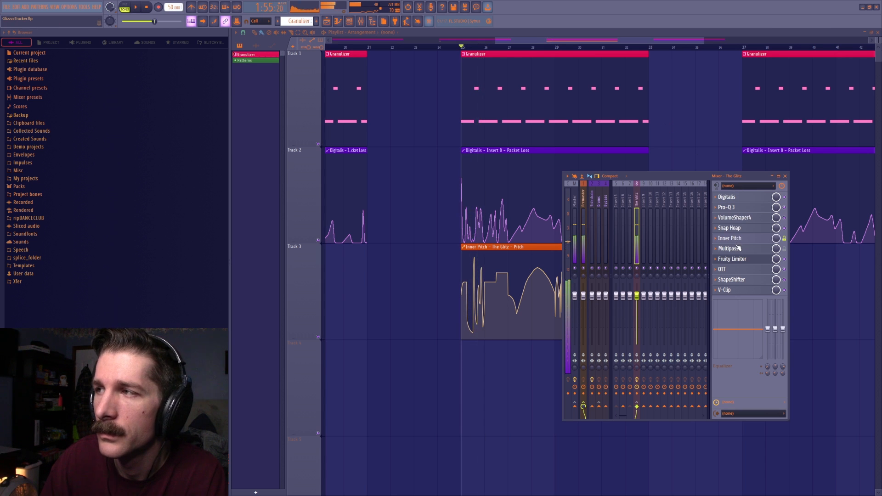
# - Play the pitch-automated section from bar 26, and stop playback
pyautogui.click(486, 50)
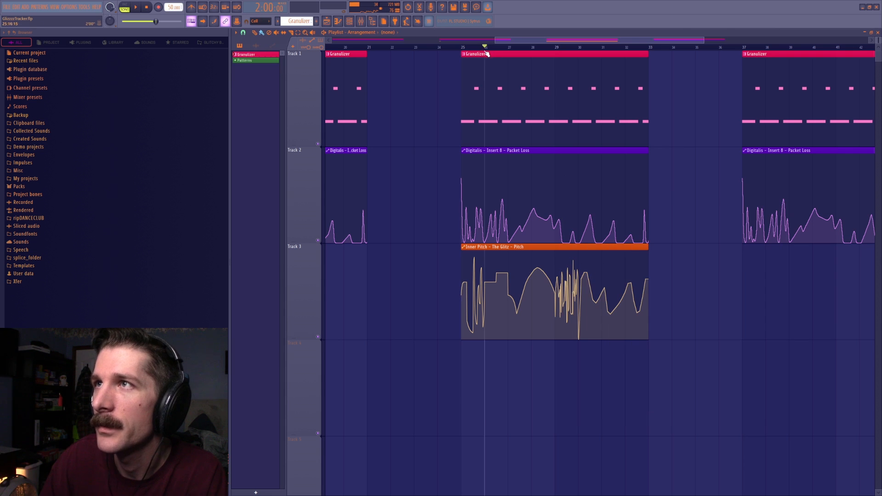
pyautogui.press('space')
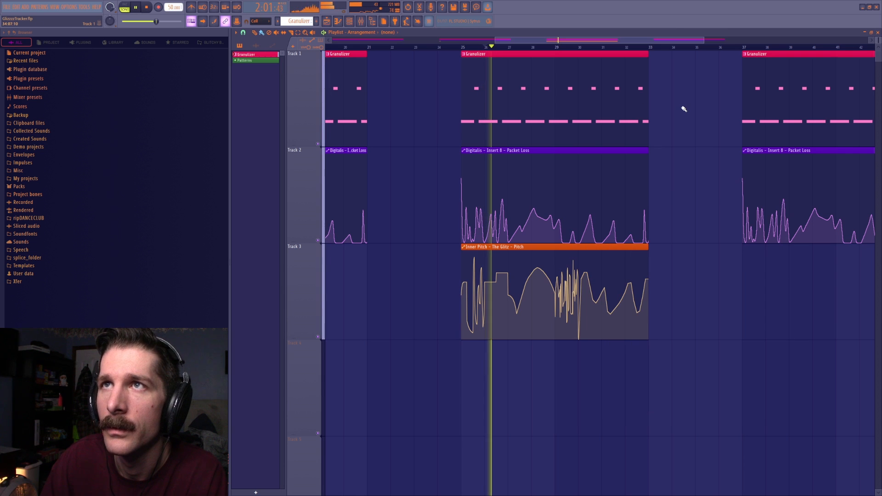
pyautogui.press('space')
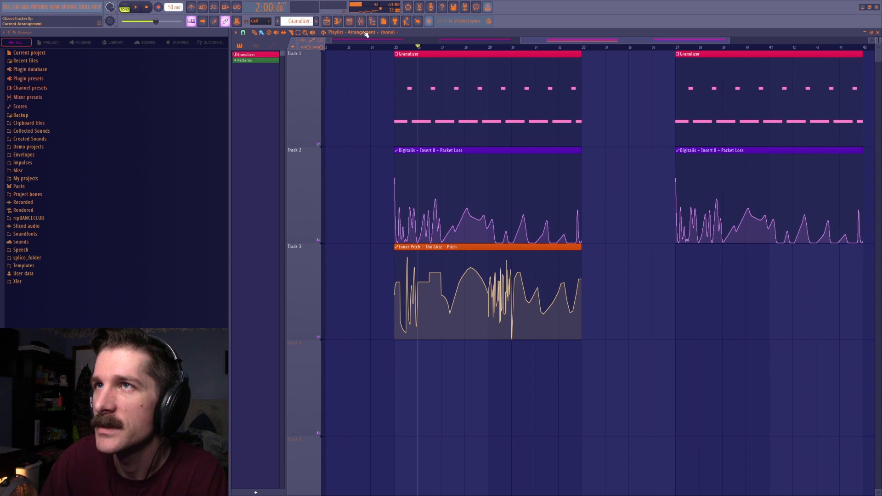
# - Move the playhead to bar 37 and enable Multipass in place of Inner Pitch on The Glitz mixer track
pyautogui.click(365, 25)
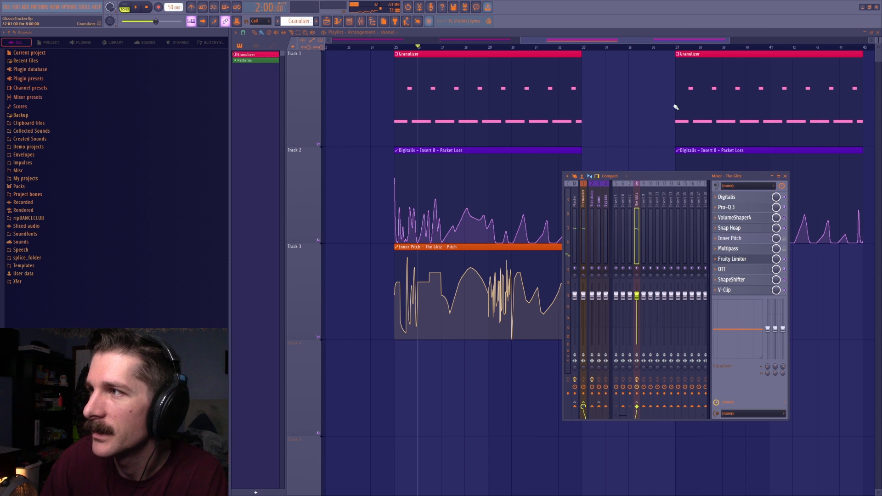
pyautogui.moveTo(601, 43); pyautogui.dragTo(687, 43)
pyautogui.click(460, 48)
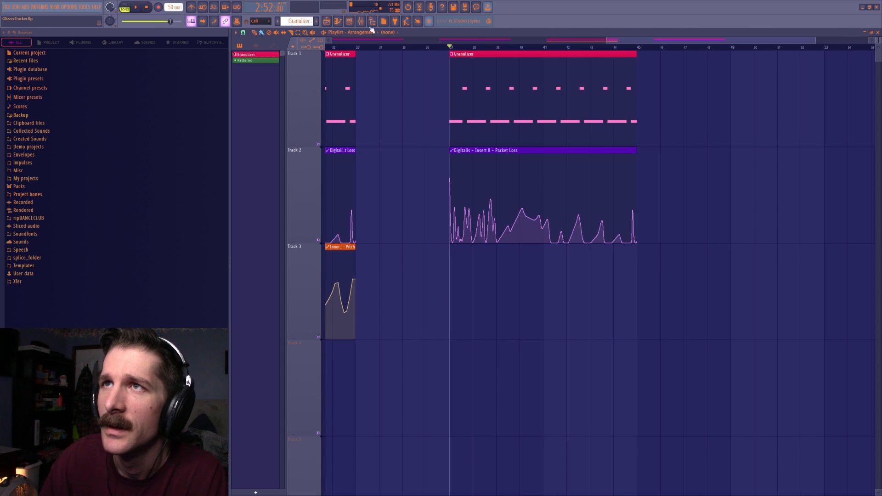
pyautogui.press('F9')
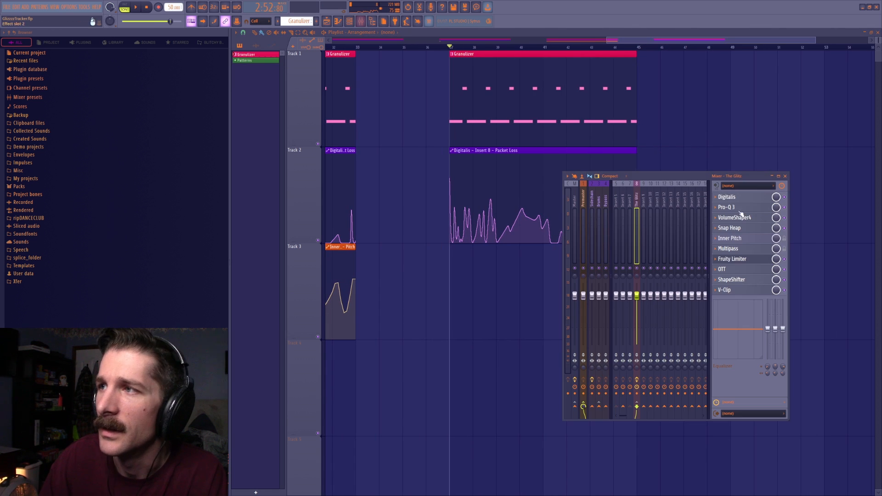
pyautogui.click(764, 250)
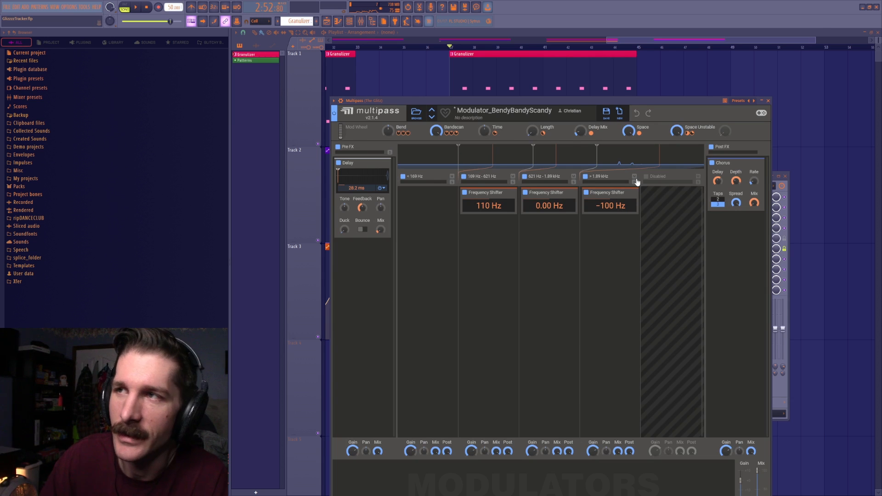
# - Close the Multipass plug-in, audition the section from bar 37, and close the mixer
pyautogui.moveTo(691, 104); pyautogui.dragTo(722, 120)
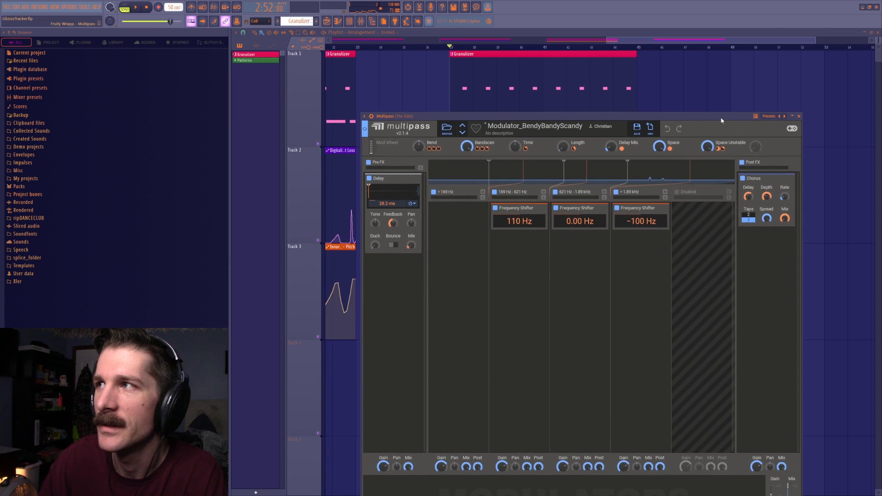
pyautogui.click(800, 117)
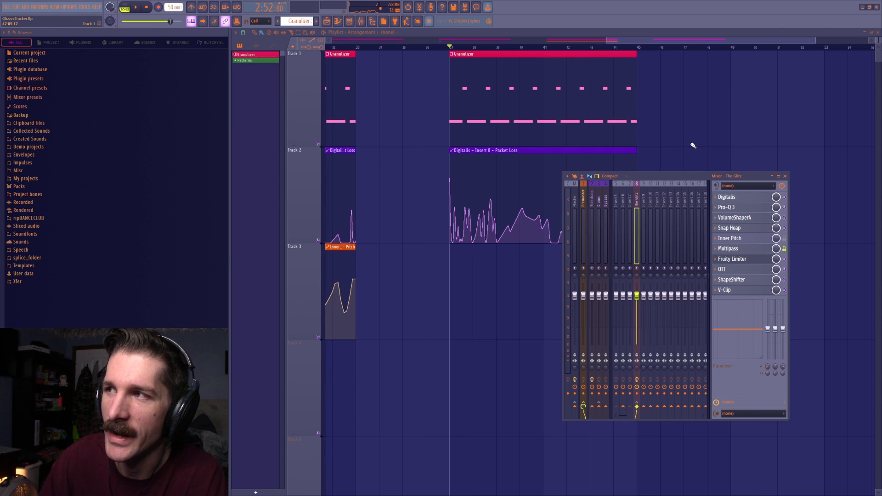
pyautogui.press('space')
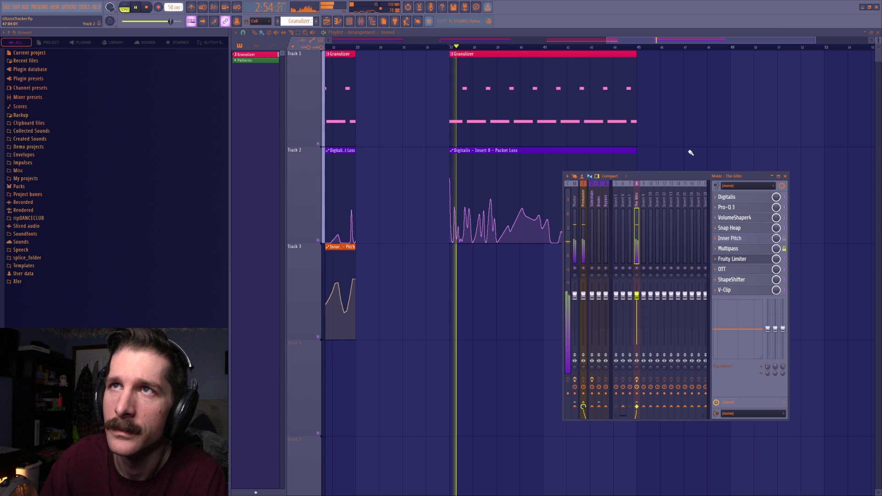
pyautogui.press('space')
pyautogui.click(785, 176)
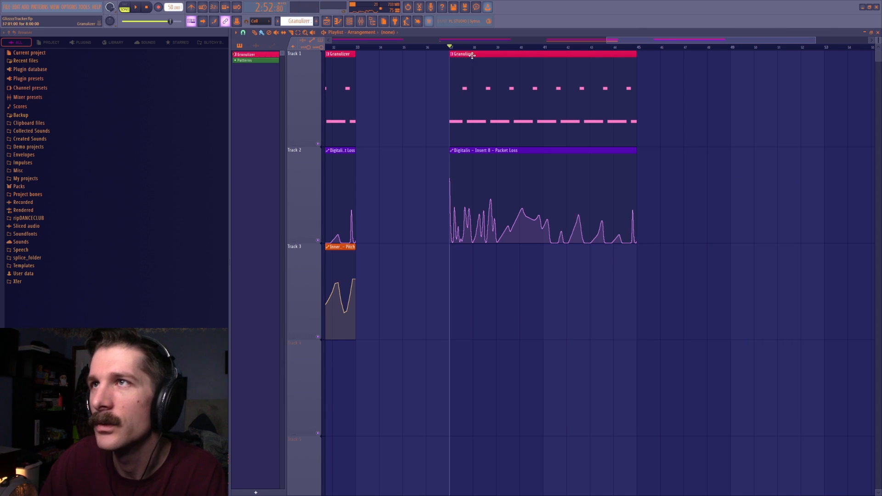
# - Filter the channel rack to Unsorted and open the Starfish Pad Granulizer channel, placing its window over the playlist
pyautogui.click(361, 22)
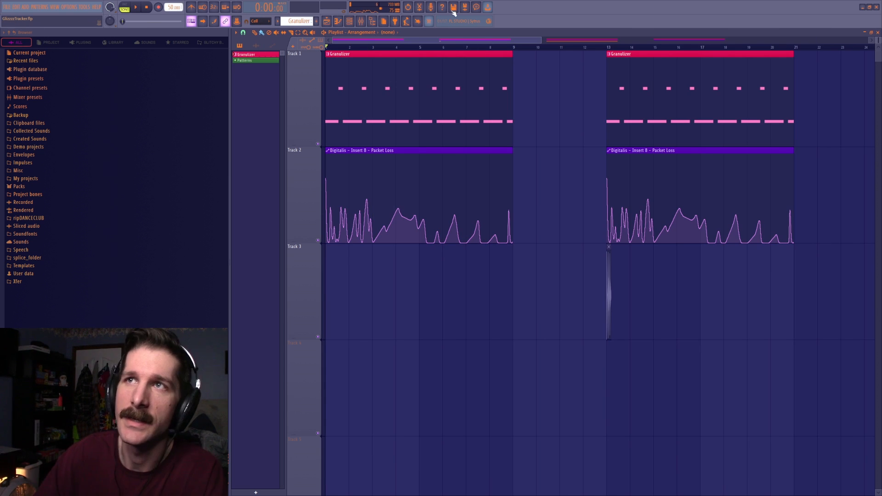
pyautogui.click(349, 21)
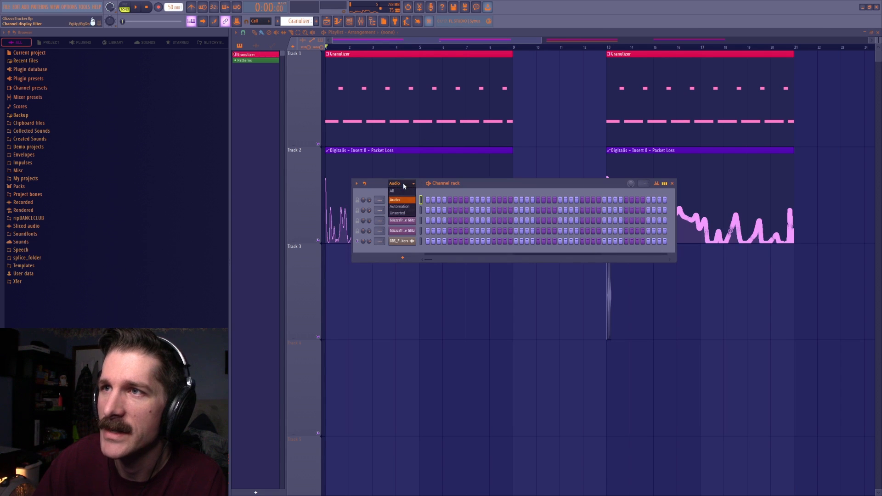
pyautogui.click(398, 212)
pyautogui.click(403, 200)
pyautogui.moveTo(412, 140); pyautogui.dragTo(454, 116)
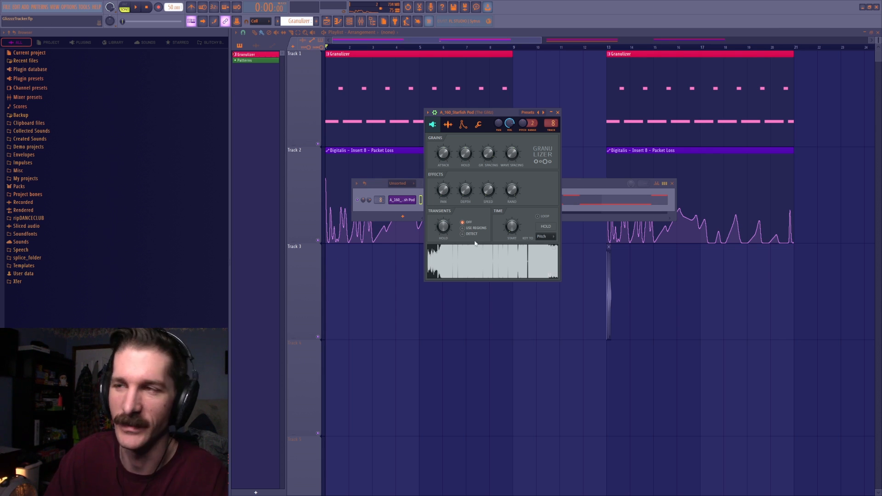
pyautogui.moveTo(499, 109); pyautogui.dragTo(476, 96)
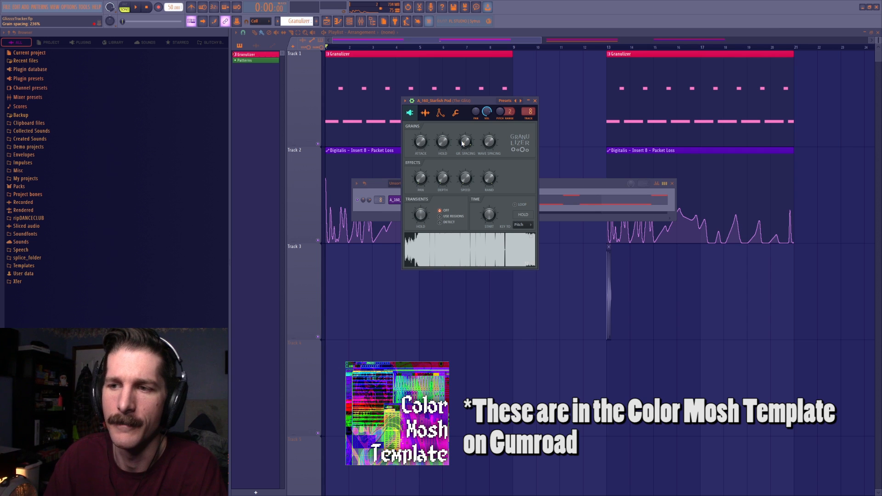
# - Browse Created Sounds to the Revised Set folder in Sound Lab's Dariacore Instrumentals, and preview the F#_128_StopTheBark sample
pyautogui.click(23, 139)
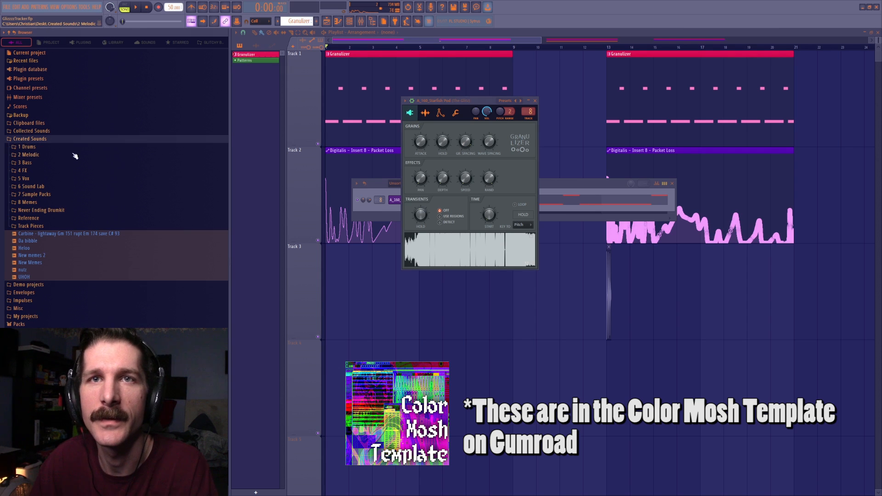
pyautogui.click(31, 186)
pyautogui.click(37, 218)
pyautogui.click(41, 251)
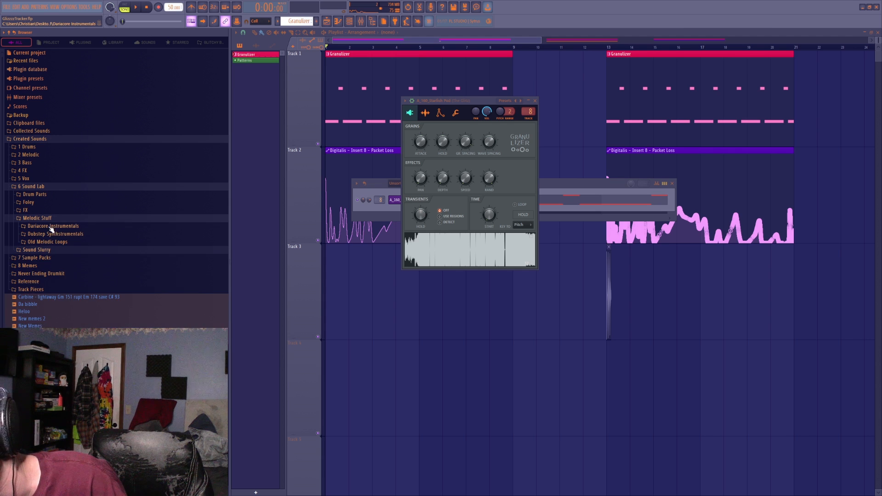
pyautogui.click(51, 226)
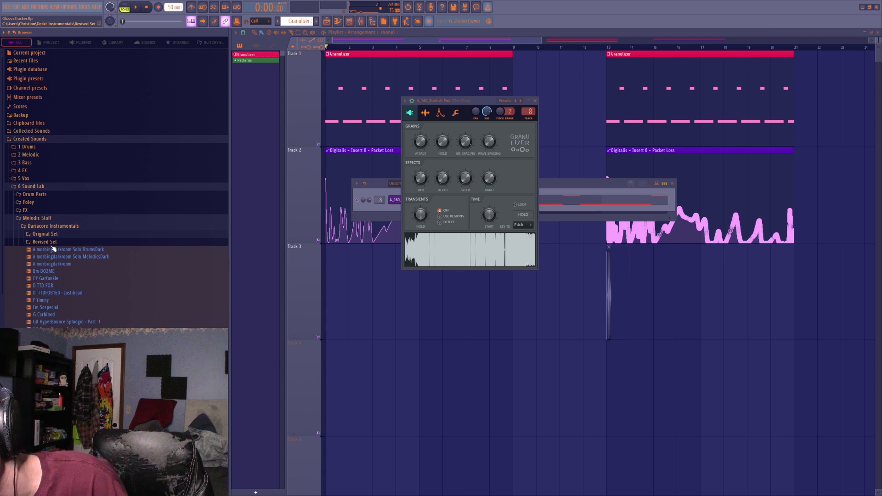
pyautogui.click(48, 242)
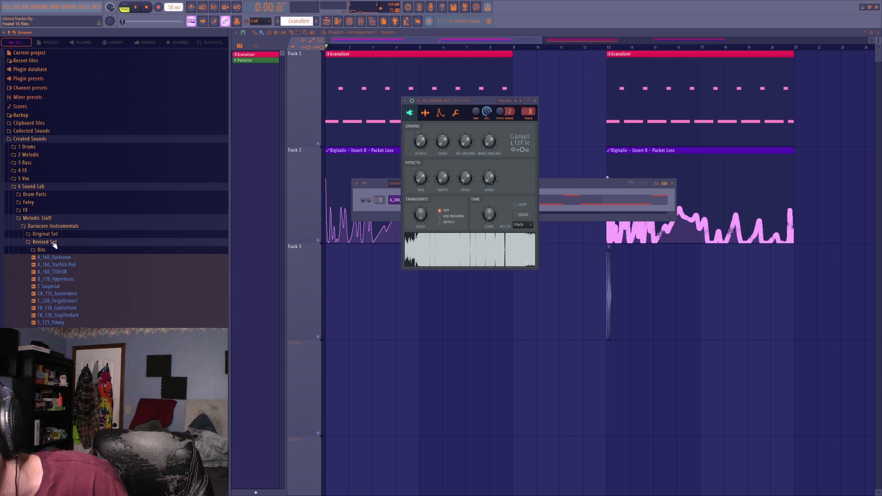
pyautogui.click(62, 315)
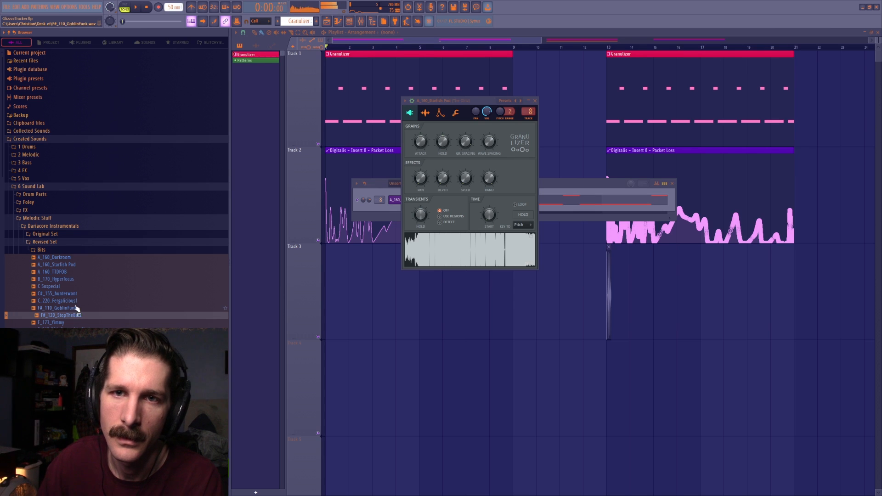
pyautogui.click(64, 324)
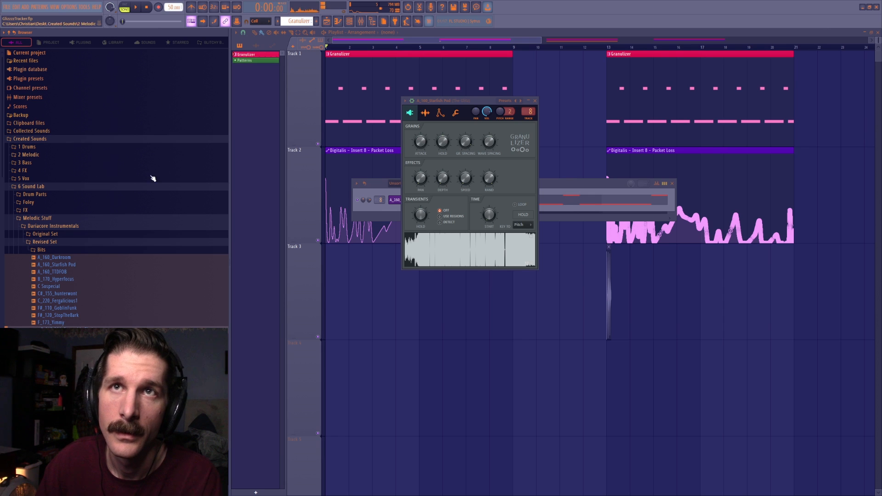
# - Stop playback, reposition the Granulizer window over the playlist, and check the mixer's The Glitz track
pyautogui.click(147, 9)
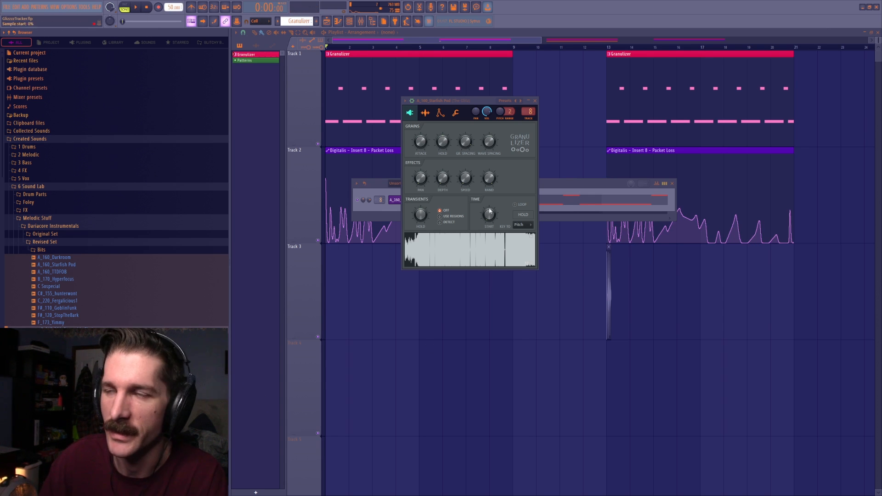
pyautogui.moveTo(451, 101); pyautogui.dragTo(430, 115)
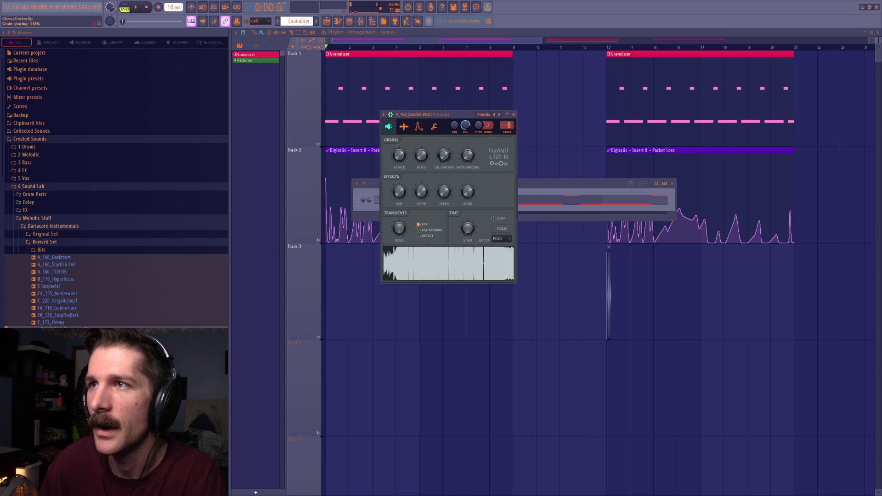
pyautogui.press('F9')
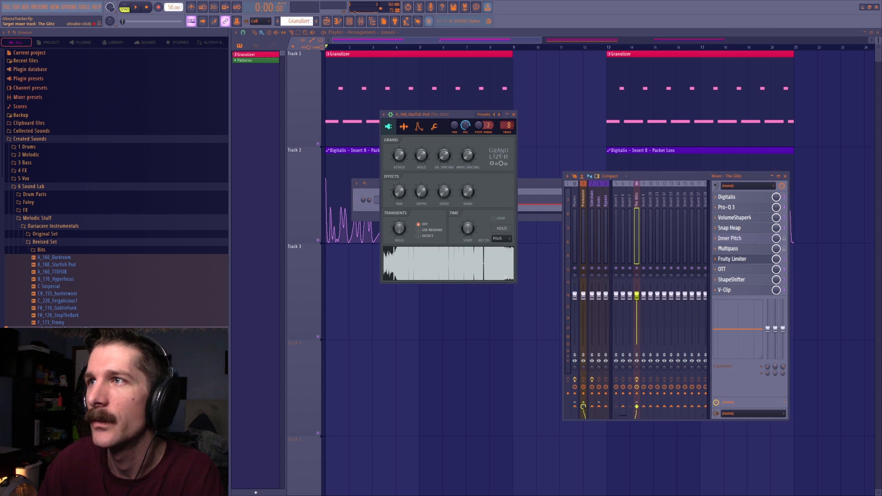
pyautogui.press('F9')
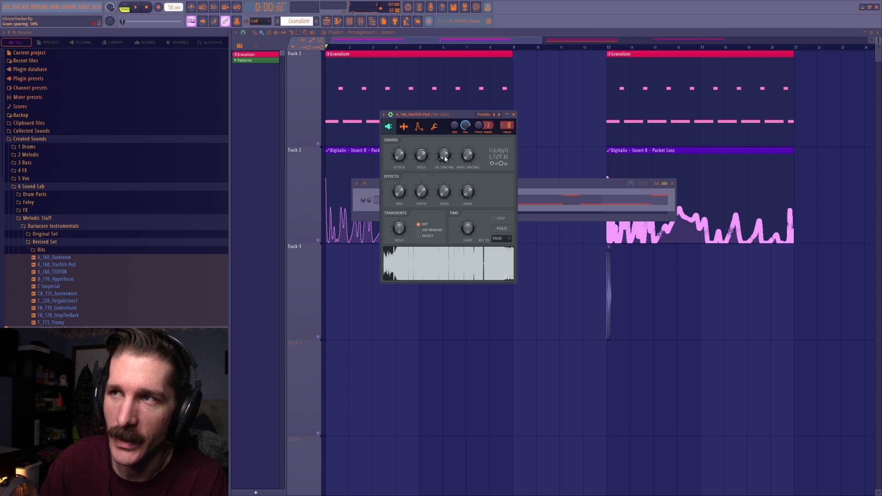
# - Audition the Starfish Pad pattern with Granulizer's grain spacing at 18%, and again with the spacing at 117%
pyautogui.press('space')
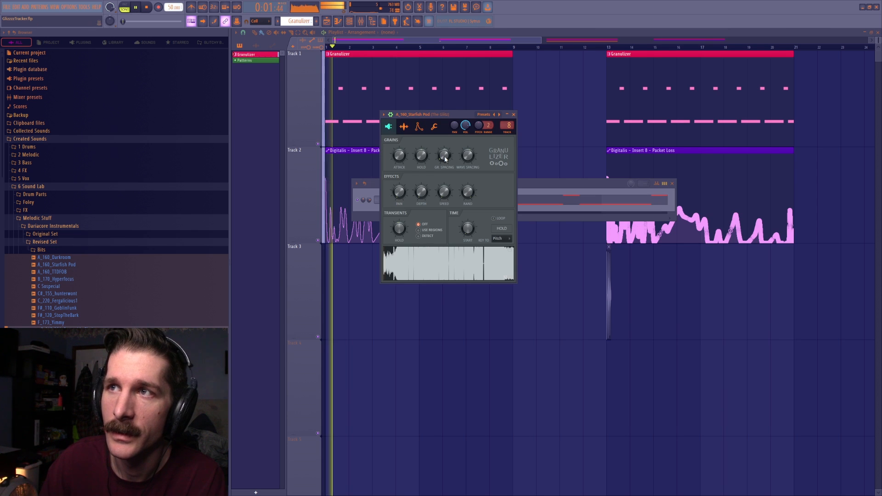
pyautogui.press('space')
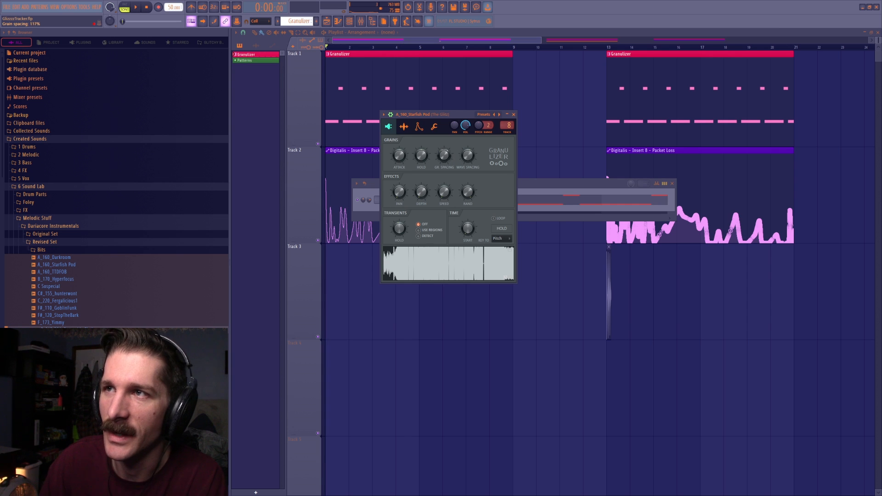
pyautogui.press('space')
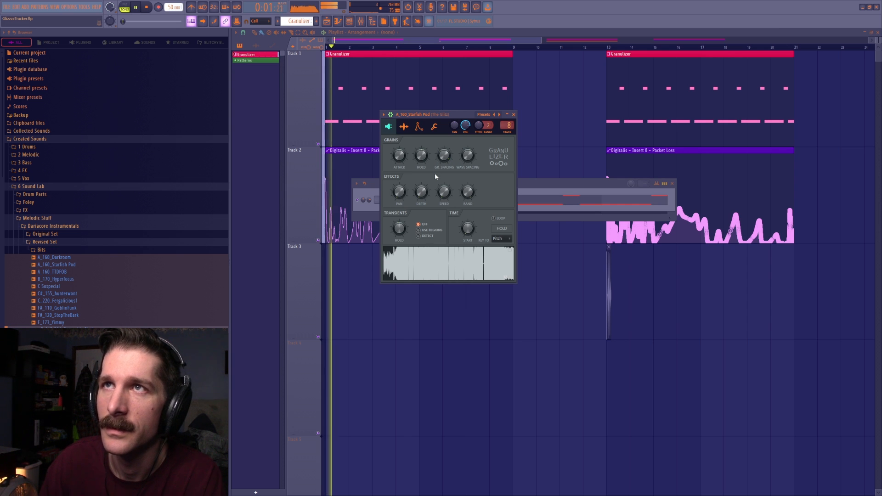
pyautogui.press('space')
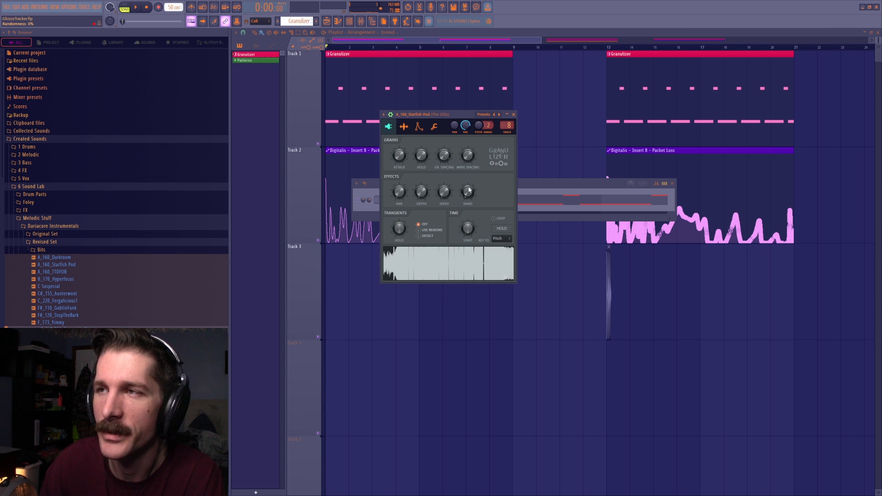
# - Try Granulizer's sample start at 21%, audition it, and return the start to the beginning of the sample
pyautogui.moveTo(467, 234); pyautogui.dragTo(467, 226)
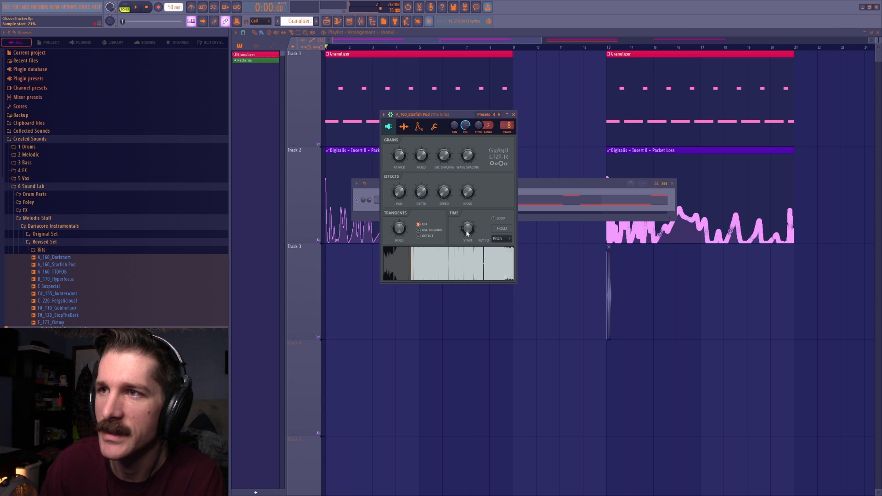
pyautogui.press('space')
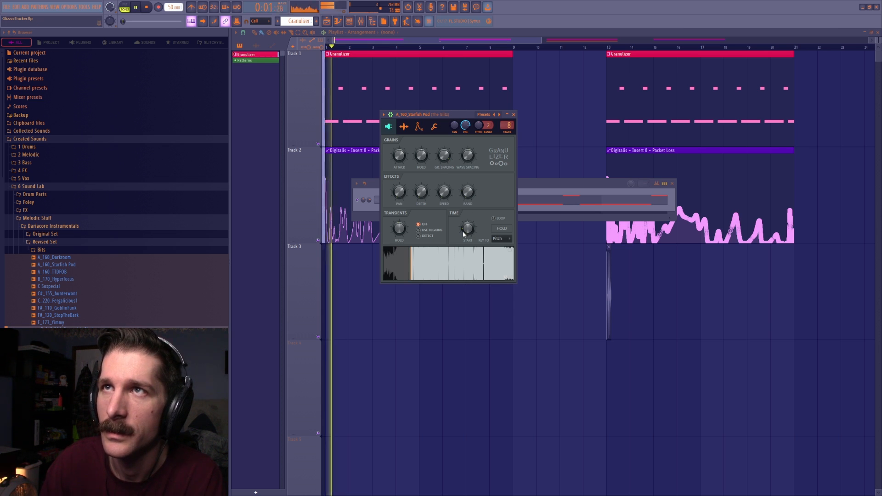
pyautogui.press('space')
pyautogui.moveTo(465, 232); pyautogui.dragTo(467, 240)
# - Replay the opening of the Granulizer pattern with the sample start at the beginning
pyautogui.press('space')
pyautogui.press('space')
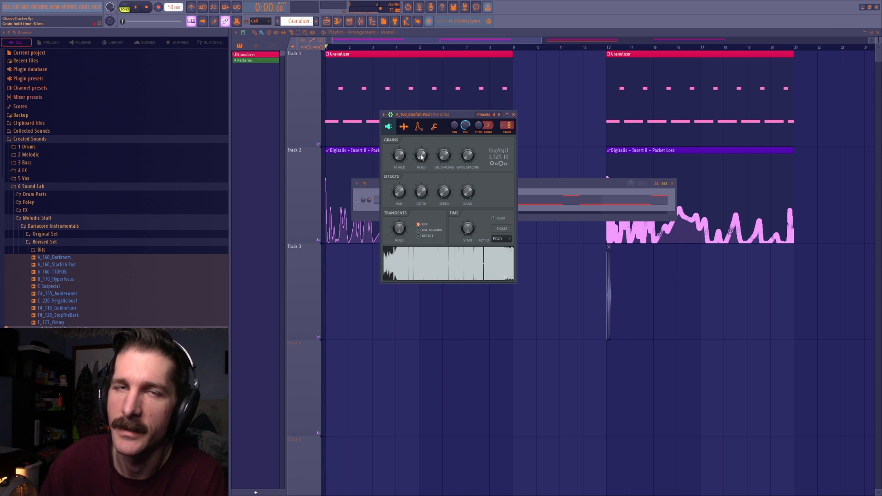
pyautogui.press('space')
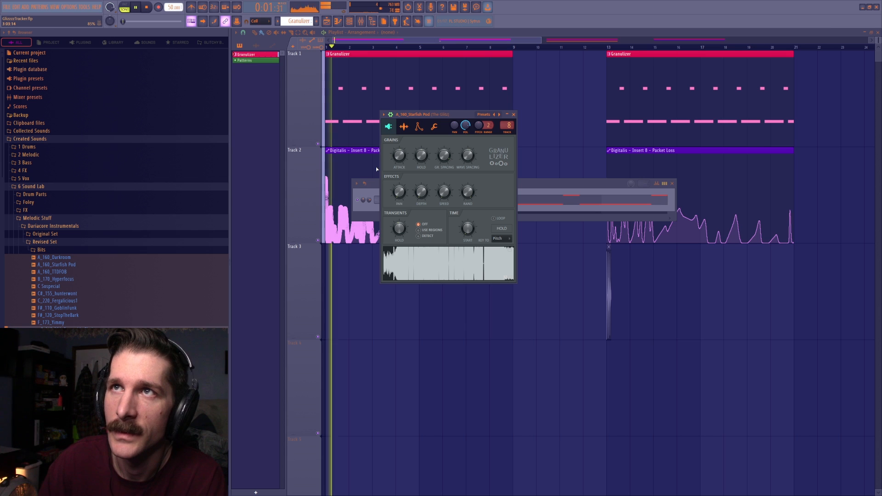
pyautogui.press('space')
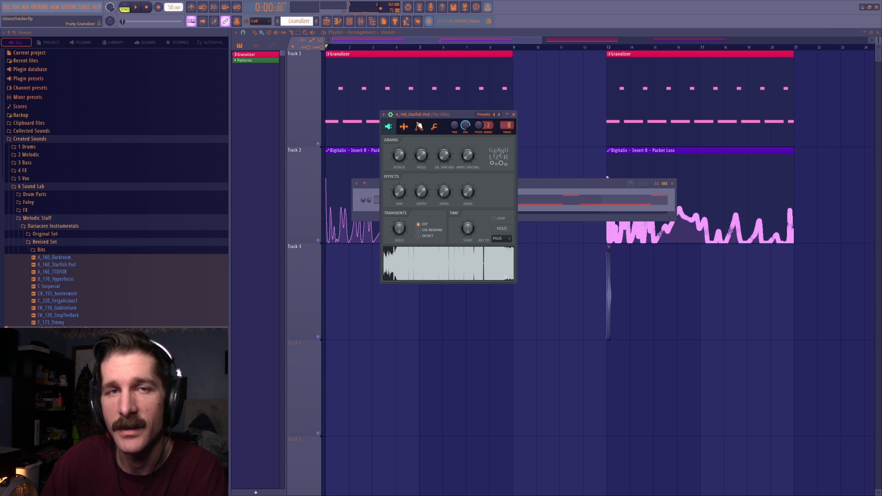
# - Review the Granulizer channel's root note settings and the pattern's notes in the piano roll, and return to the playlist
pyautogui.click(434, 127)
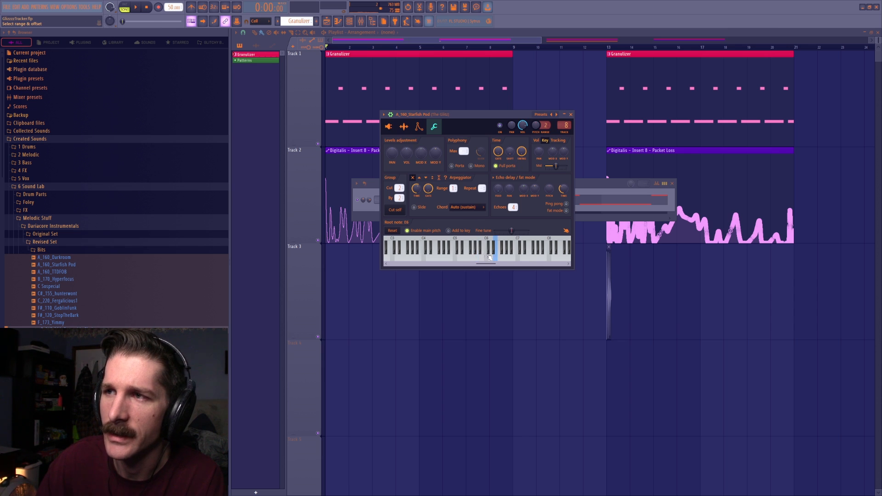
pyautogui.click(390, 129)
pyautogui.doubleClick(360, 104)
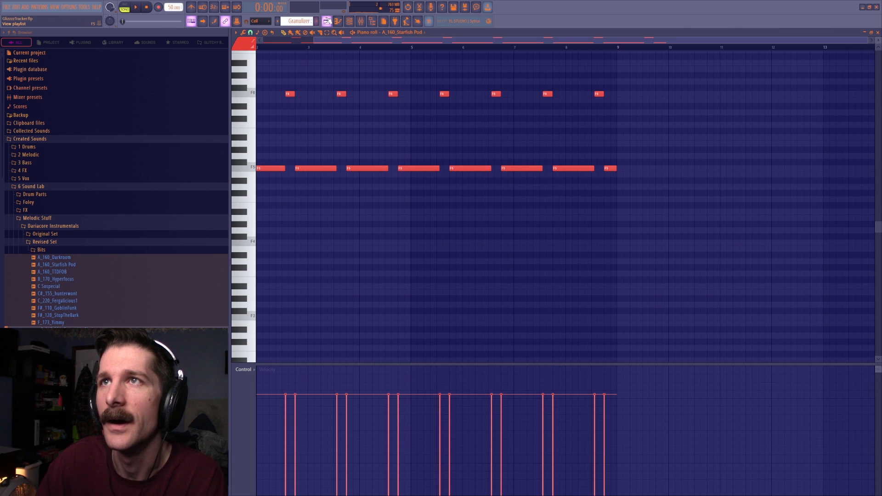
pyautogui.click(327, 21)
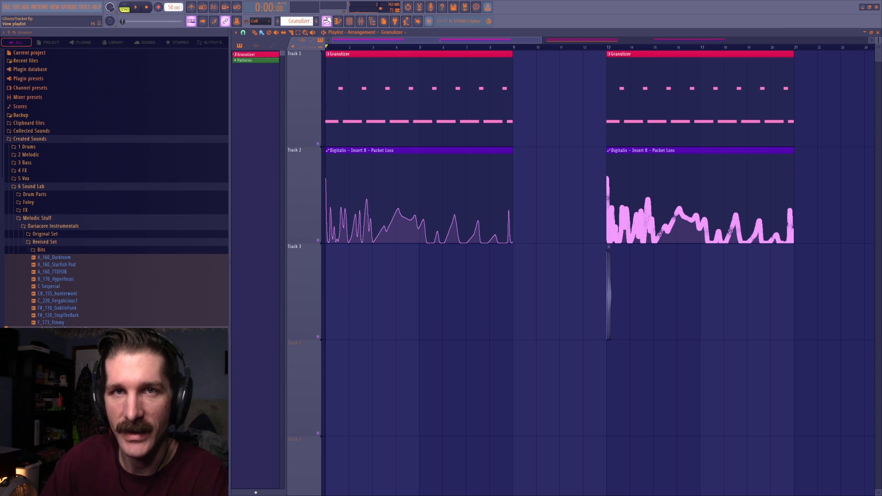
# - Check and close the channel rack, and open Digitalis from The Glitz mixer track, placing its window over the playlist
pyautogui.click(351, 22)
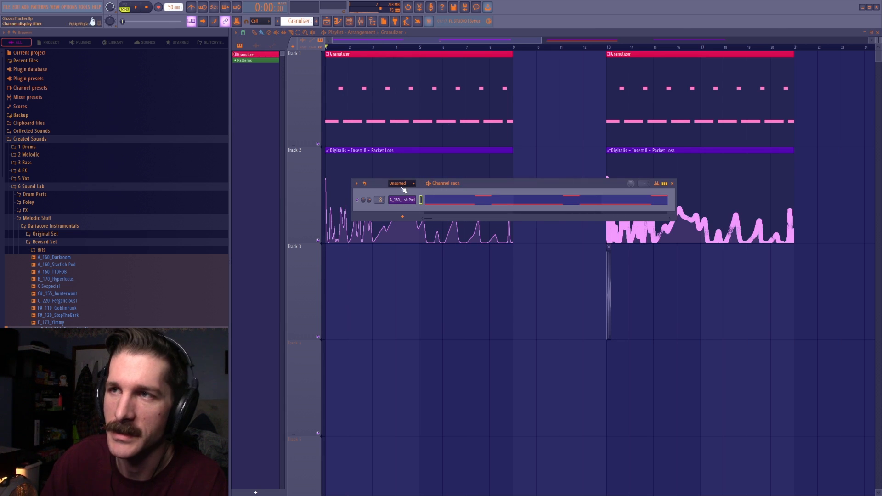
pyautogui.press('F6')
pyautogui.click(361, 21)
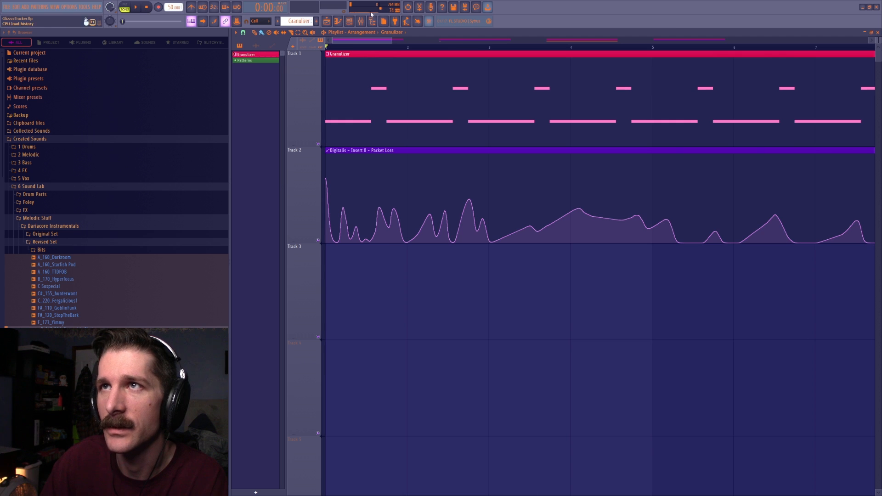
pyautogui.click(361, 21)
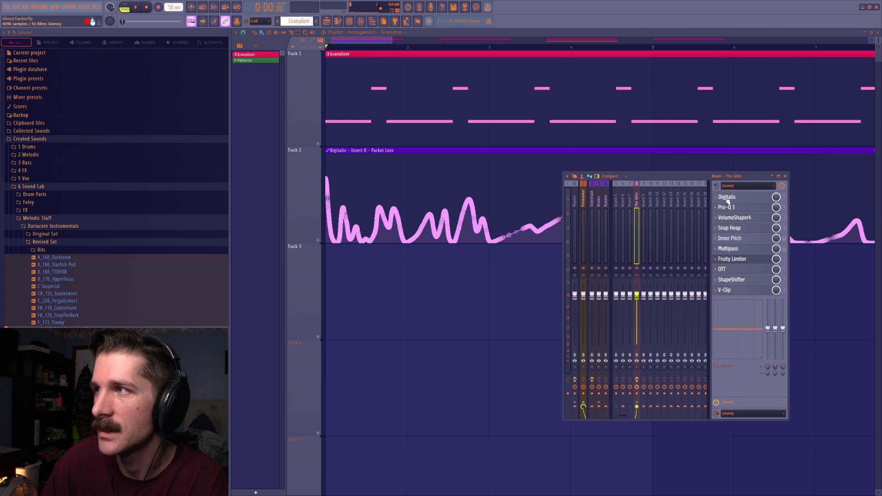
pyautogui.click(725, 198)
pyautogui.moveTo(601, 118); pyautogui.dragTo(514, 81)
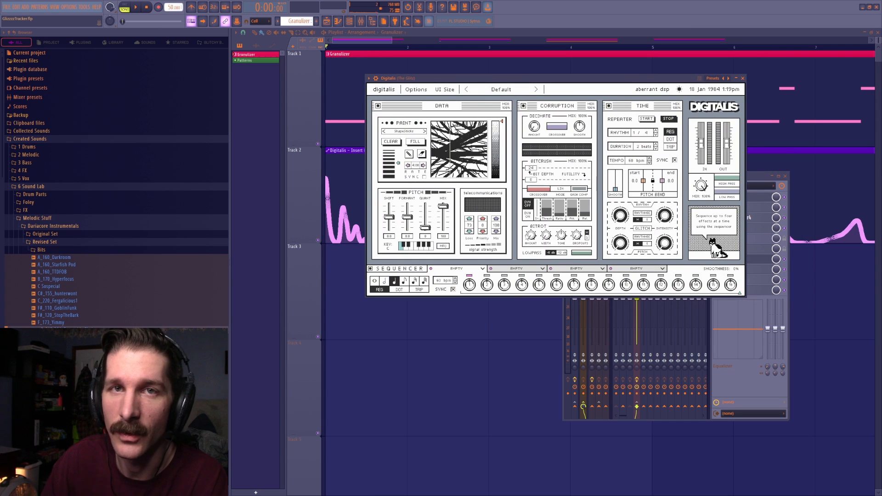
pyautogui.moveTo(593, 85); pyautogui.dragTo(611, 127)
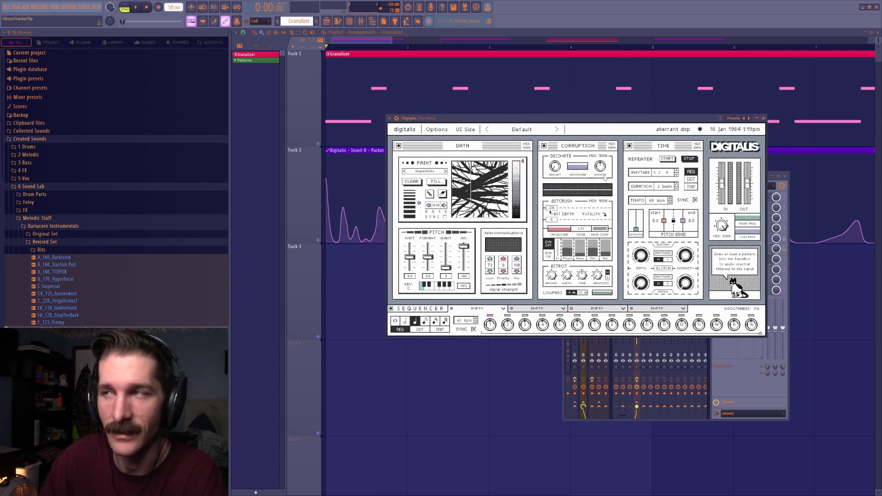
# - Place the spectrogram display over the playlist beside Digitalis and audition the section from the start
pyautogui.press('space')
pyautogui.moveTo(257, 0); pyautogui.dragTo(341, 277)
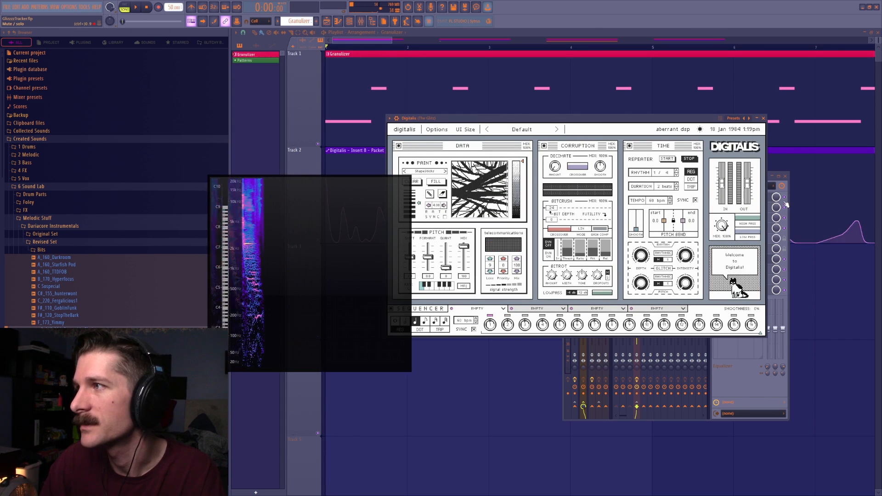
pyautogui.click(786, 203)
pyautogui.moveTo(478, 131); pyautogui.dragTo(521, 89)
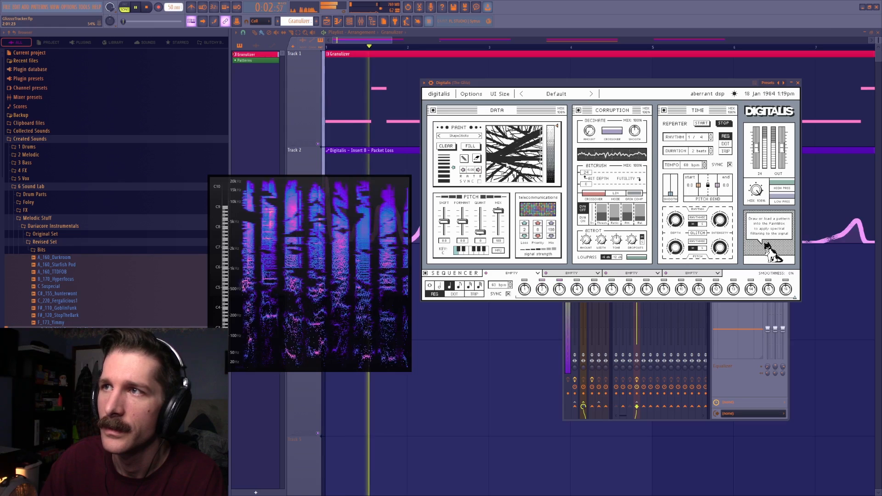
pyautogui.press('space')
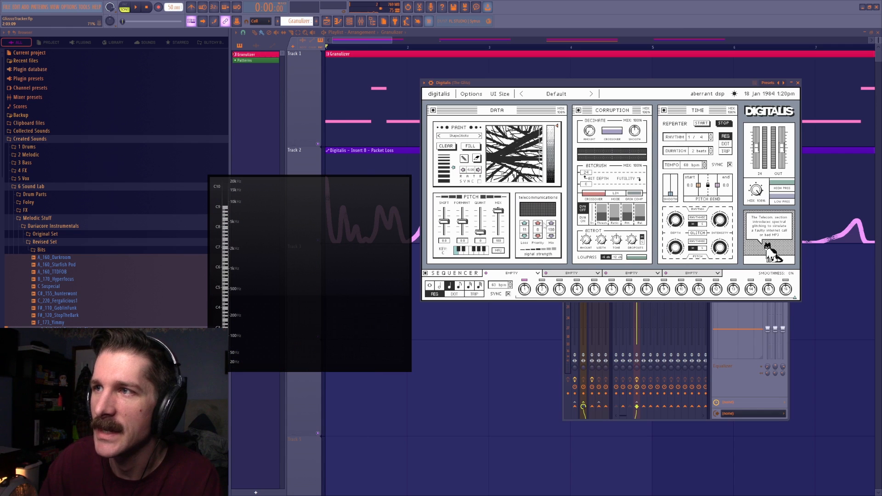
# - Audition Digitalis's telecommunications Packet Loss at 100 and 50, and lower it to 35
pyautogui.press('space')
pyautogui.moveTo(524, 230); pyautogui.dragTo(560, 90)
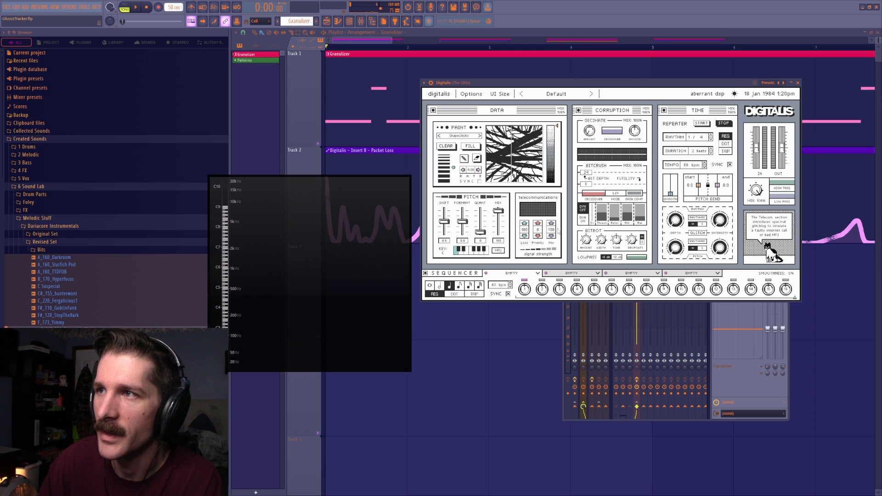
pyautogui.moveTo(525, 230); pyautogui.dragTo(559, 216)
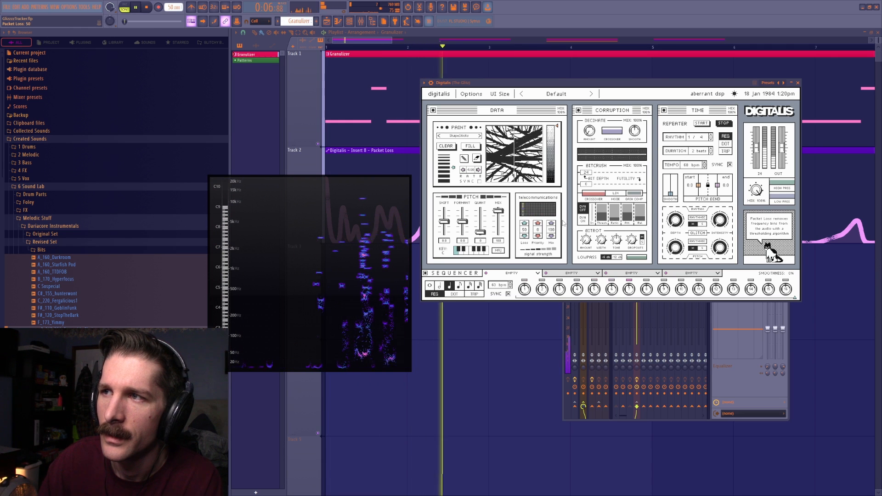
pyautogui.press('space')
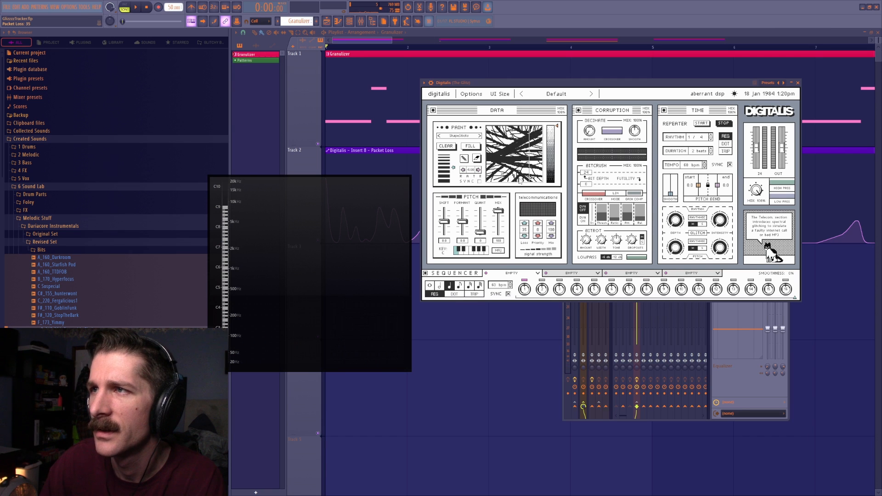
# - Reposition the Digitalis window and audition the opening in short bursts, comparing the telecommunications effect with the spectrogram
pyautogui.moveTo(526, 81); pyautogui.dragTo(503, 88)
pyautogui.press('space')
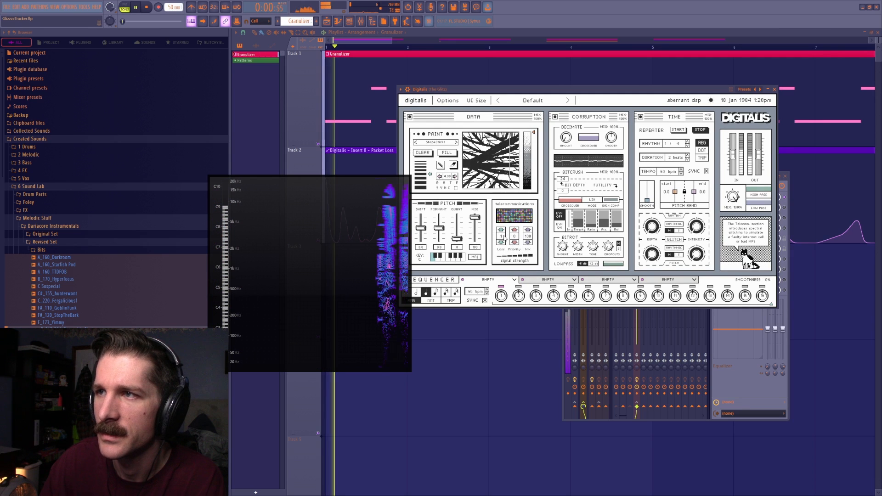
pyautogui.press('space')
pyautogui.moveTo(518, 263); pyautogui.dragTo(520, 257)
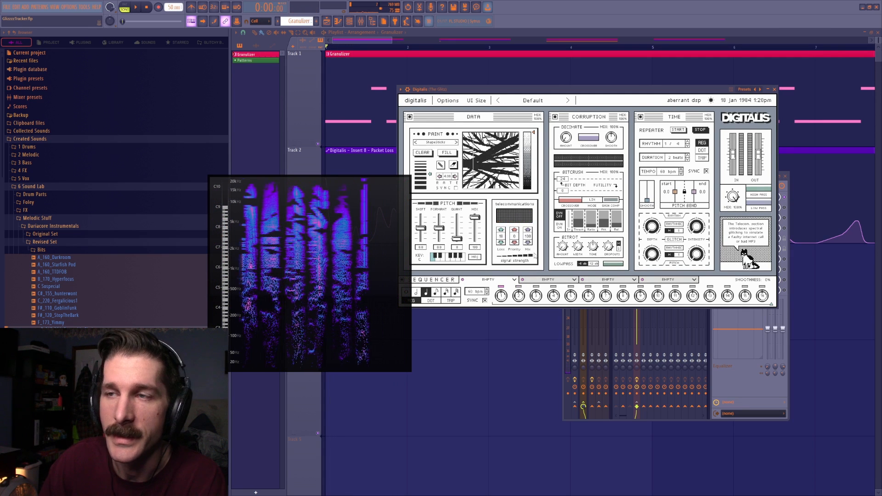
pyautogui.press('space')
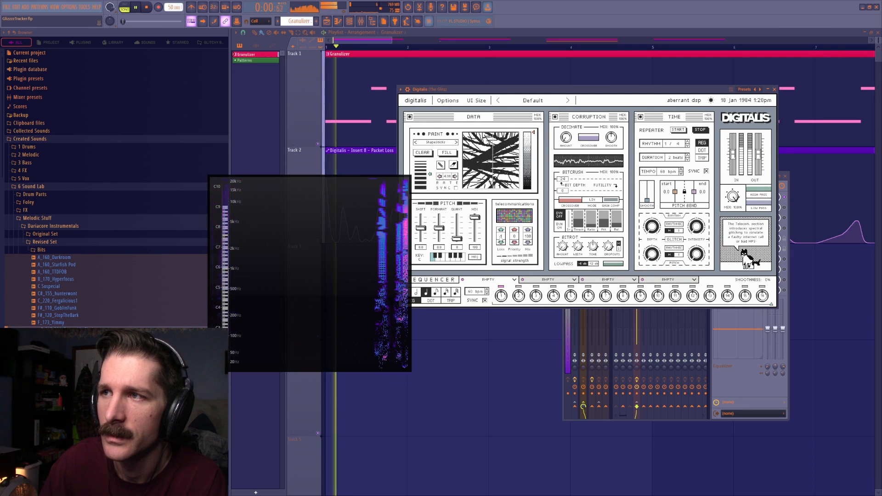
pyautogui.press('space')
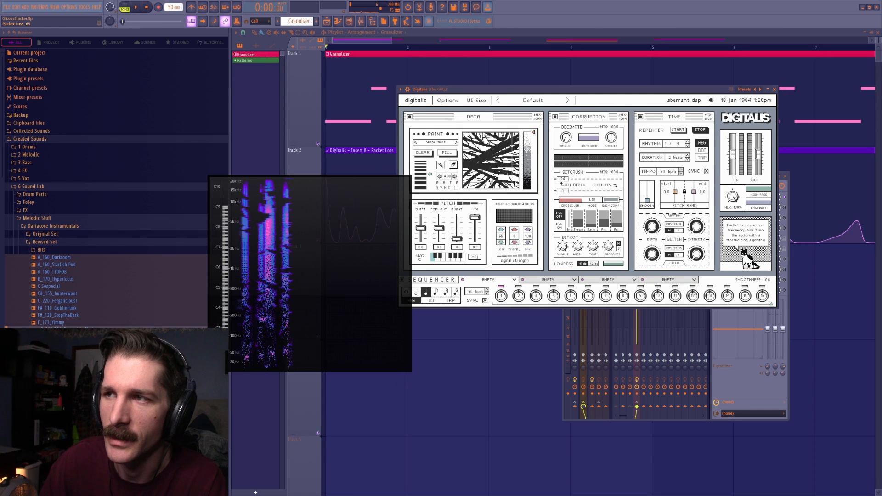
# - Set Digitalis's Packet Loss to 30, audition the section with Signal Strength at 1/64, and restore Signal Strength to Full
pyautogui.press('space')
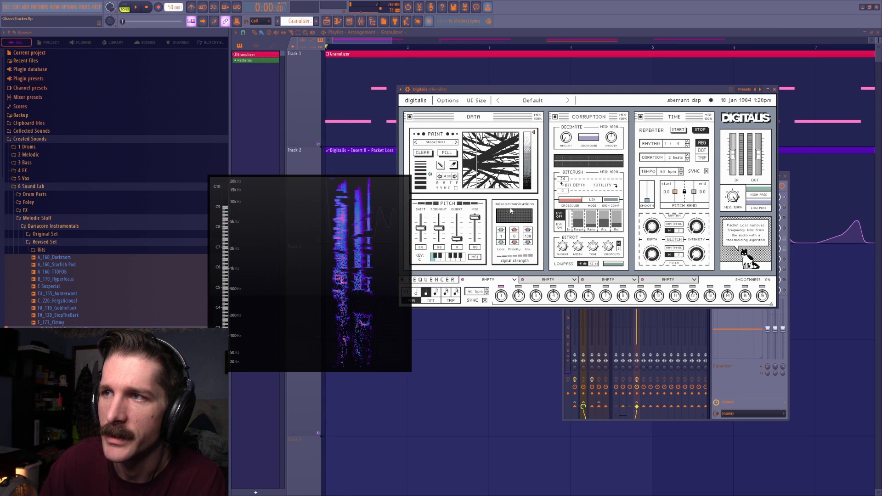
pyautogui.moveTo(514, 192); pyautogui.dragTo(512, 221)
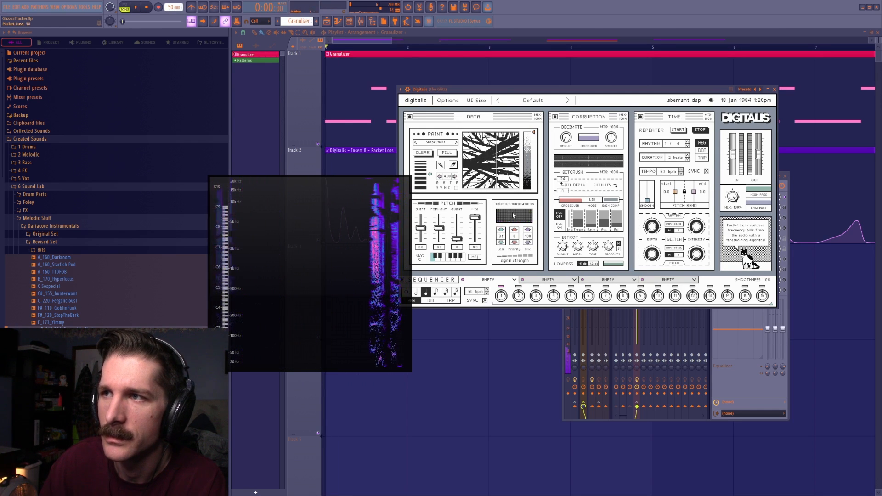
pyautogui.moveTo(507, 90); pyautogui.dragTo(504, 97)
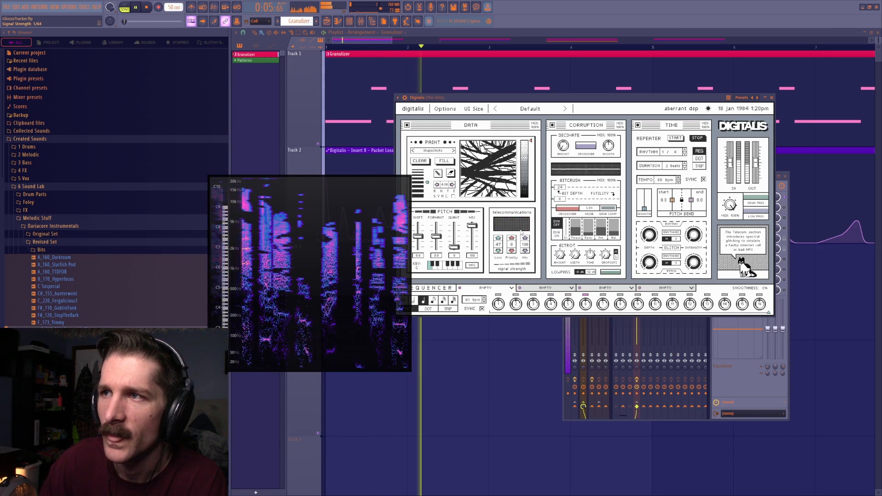
pyautogui.press('space')
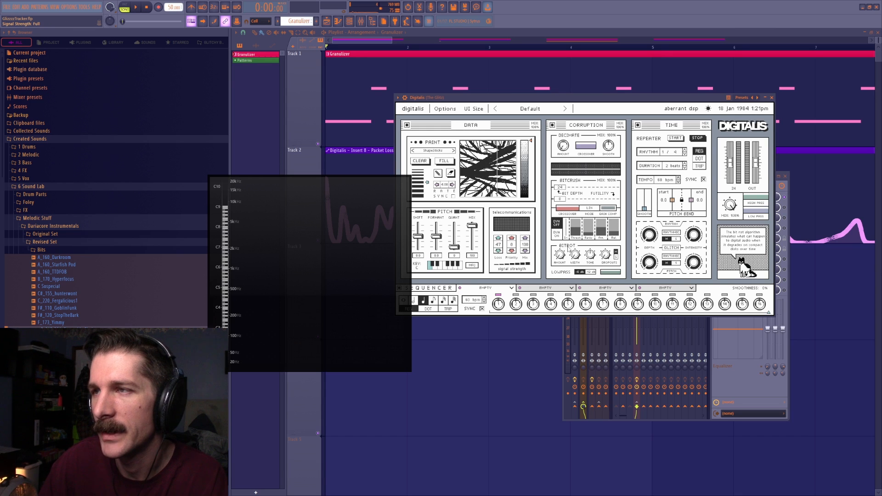
# - Shift the Digitalis window slightly lower, audition the section from the start, recheck its telecommunications settings, and close the plugin
pyautogui.moveTo(509, 100); pyautogui.dragTo(509, 107)
pyautogui.press('space')
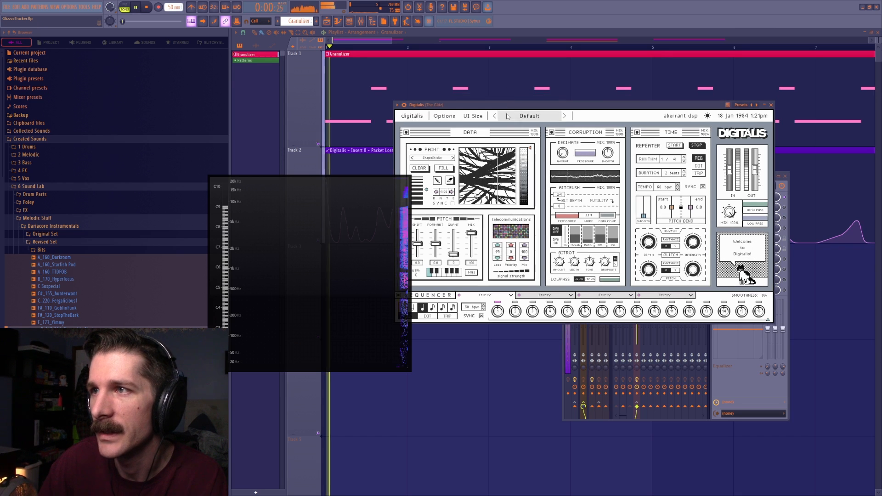
pyautogui.click(513, 235)
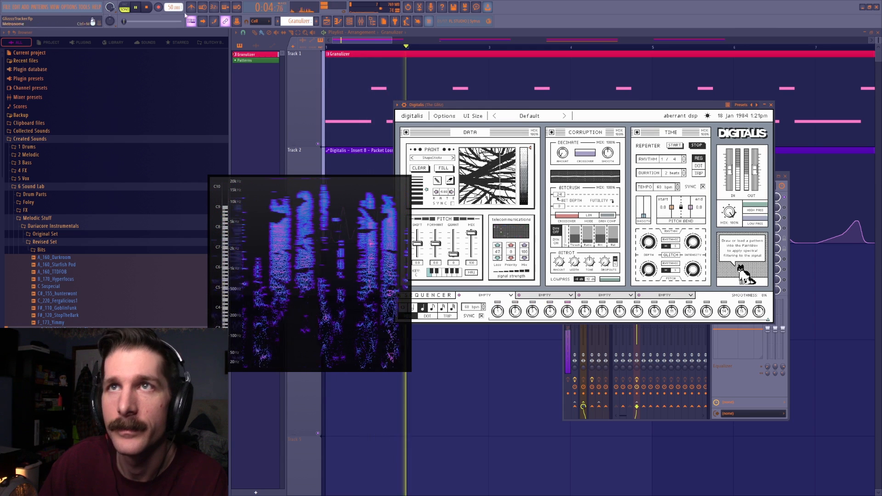
pyautogui.press('space')
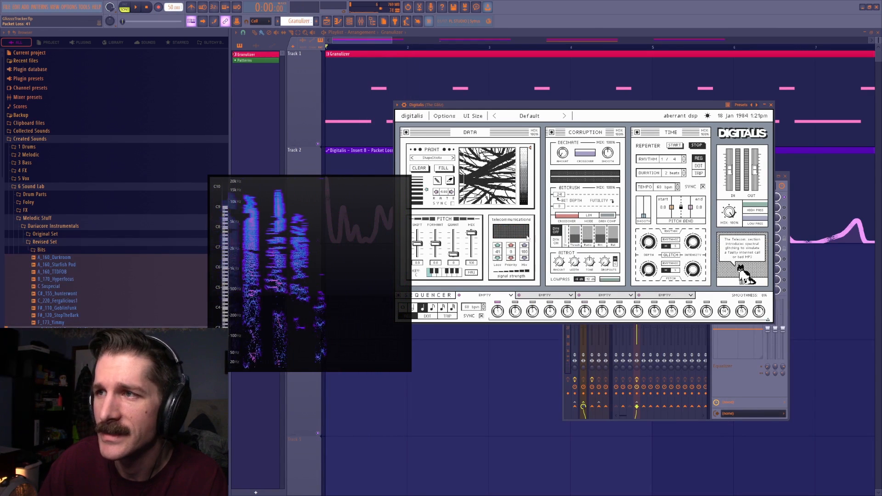
pyautogui.click(771, 106)
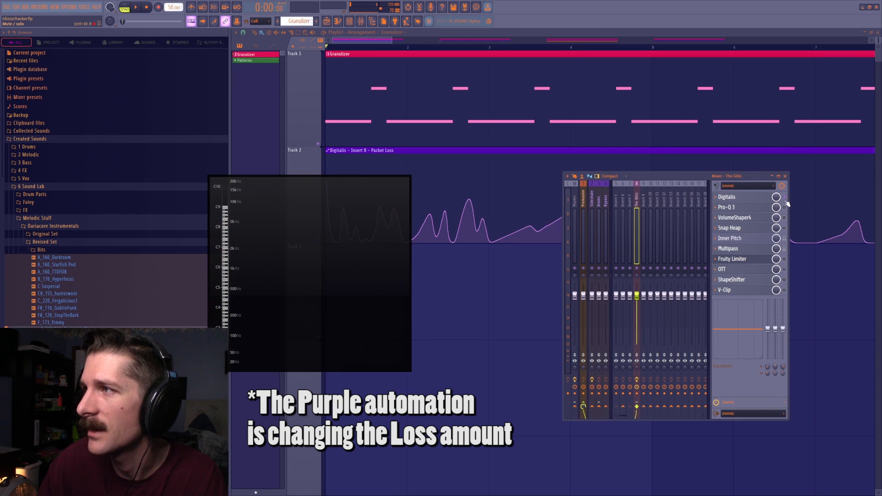
pyautogui.click(728, 197)
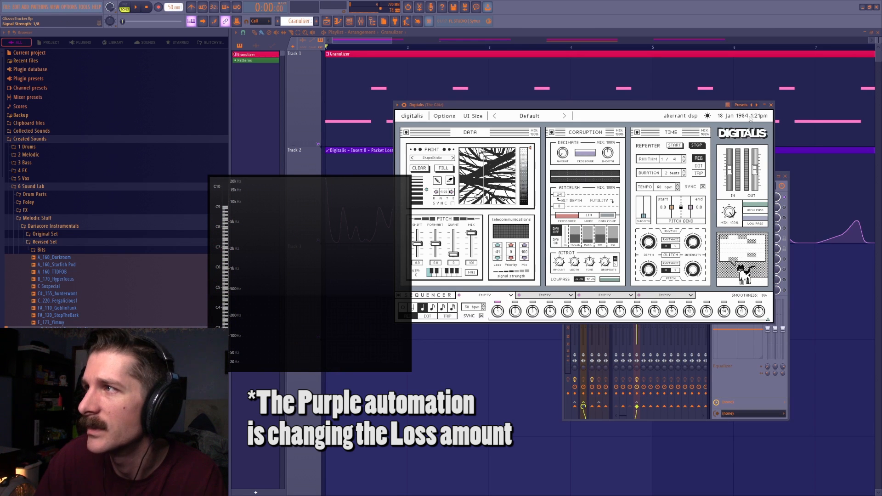
pyautogui.click(772, 105)
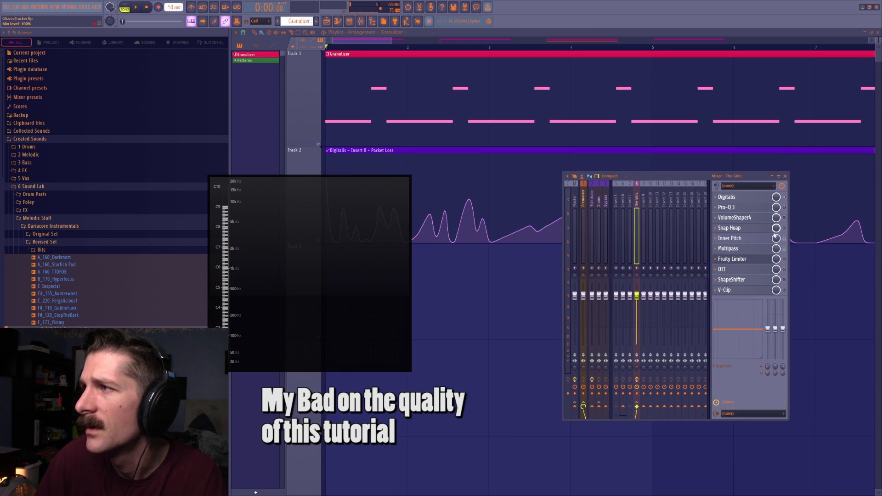
# - Inspect the Pro-Q 3 curve beside the spectrogram, audition the section with the low-shelf band briefly soloed, and close the equalizer
pyautogui.click(731, 209)
pyautogui.moveTo(315, 247); pyautogui.dragTo(204, 191)
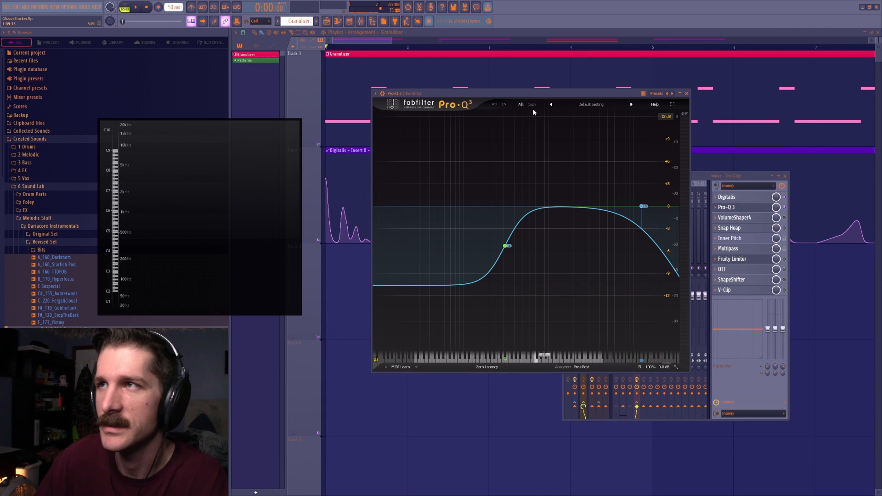
pyautogui.moveTo(540, 95); pyautogui.dragTo(487, 89)
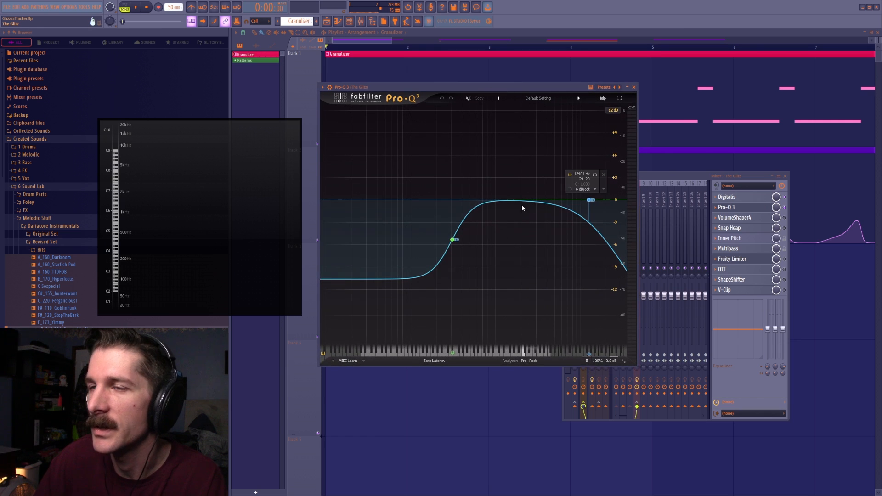
pyautogui.press('space')
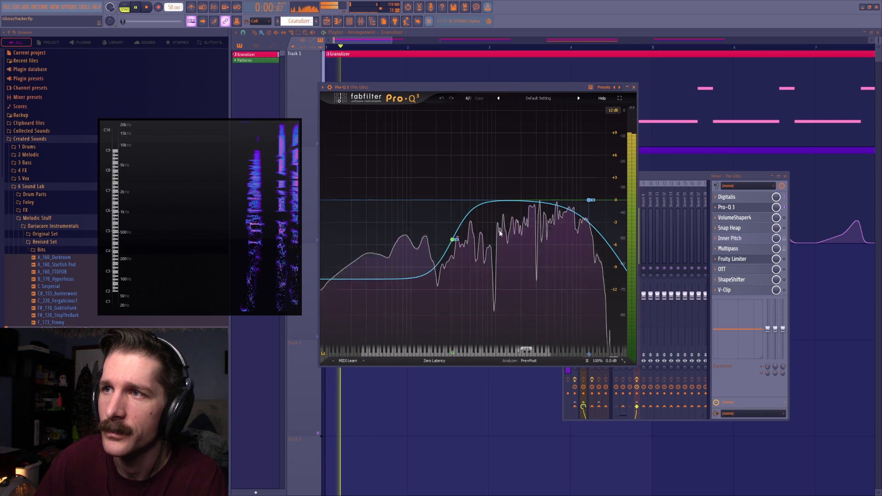
pyautogui.click(461, 252)
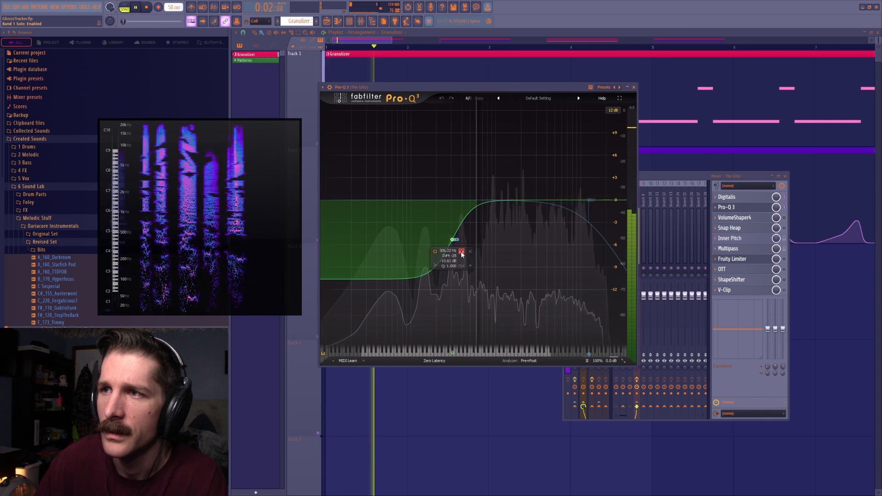
pyautogui.click(461, 252)
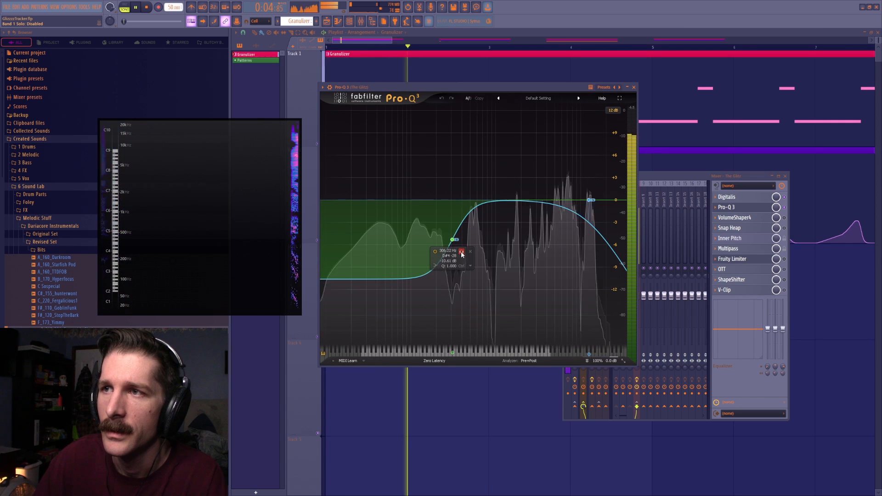
pyautogui.press('space')
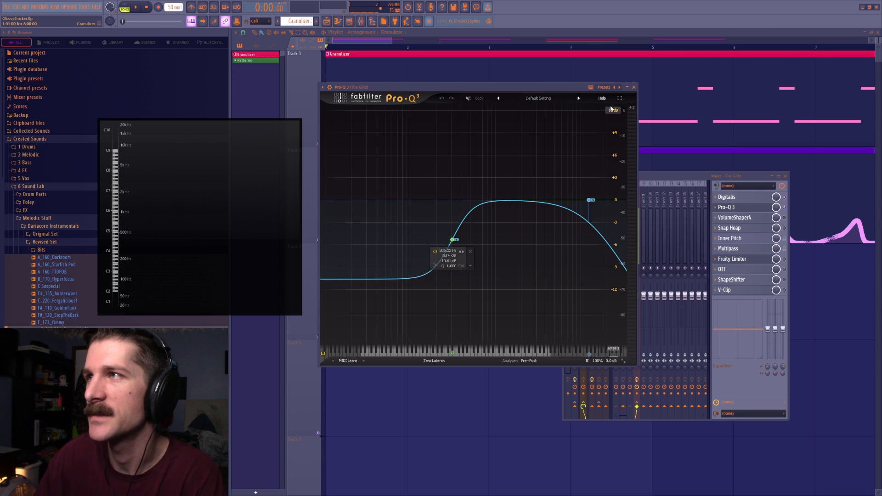
pyautogui.click(634, 88)
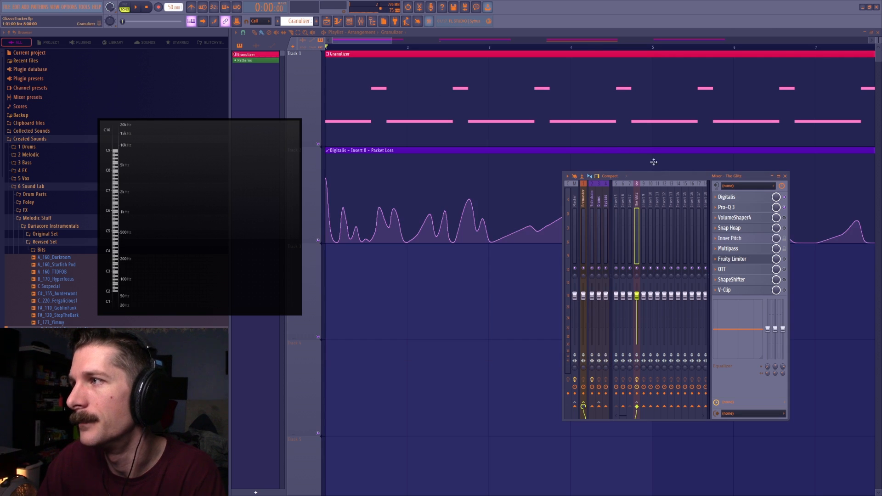
# - Open VolumeShaper 4 and audition the section with it active and bypassed, moving the spectrogram to compare the difference
pyautogui.click(744, 221)
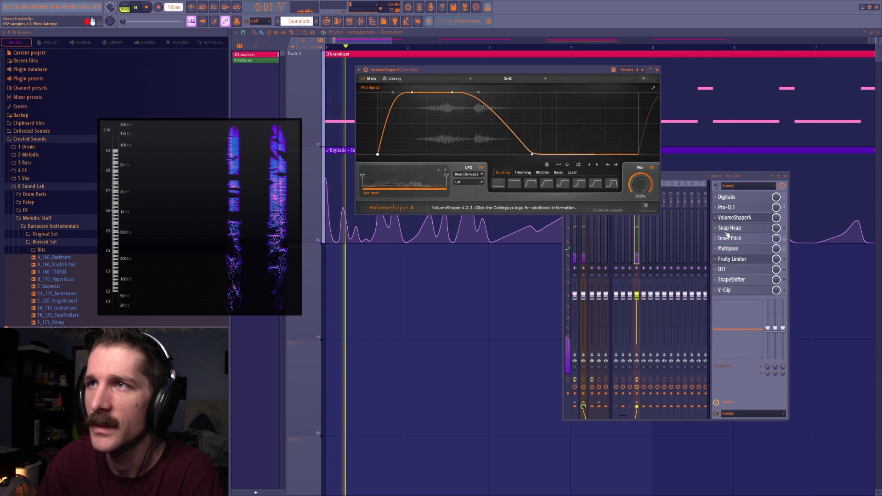
pyautogui.press('space')
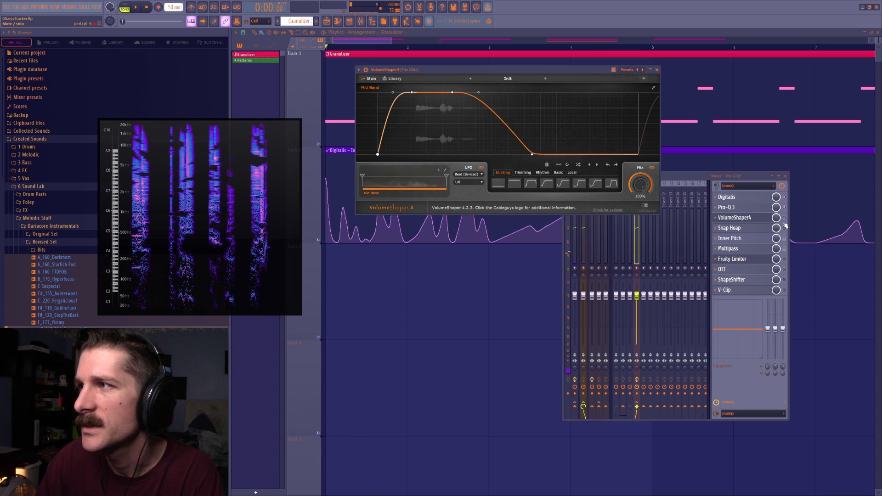
pyautogui.click(786, 219)
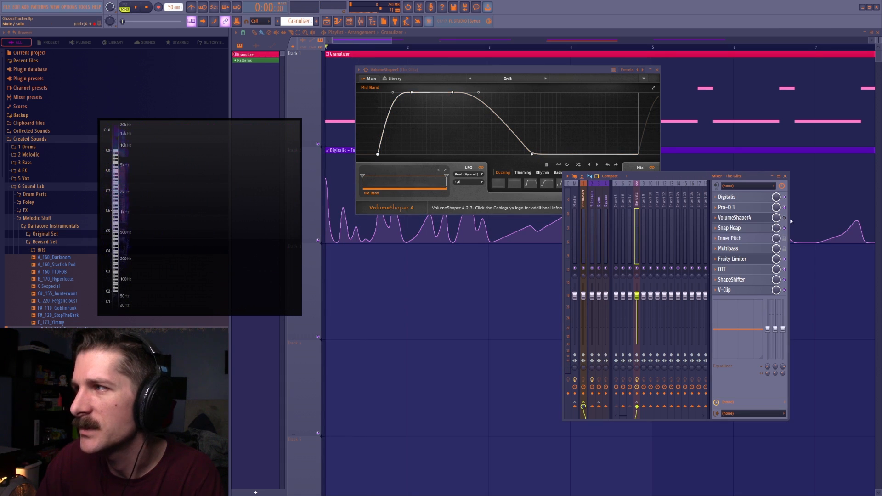
pyautogui.press('space')
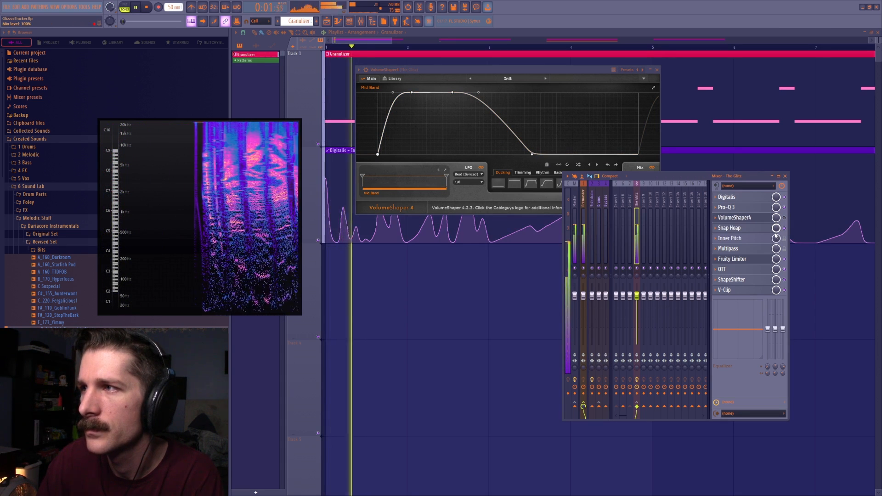
pyautogui.press('space')
pyautogui.moveTo(197, 169); pyautogui.dragTo(349, 205)
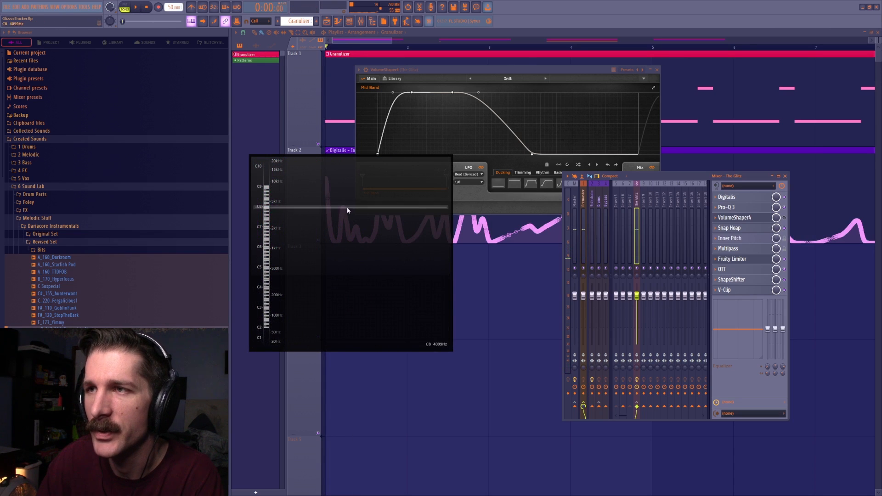
pyautogui.press('space')
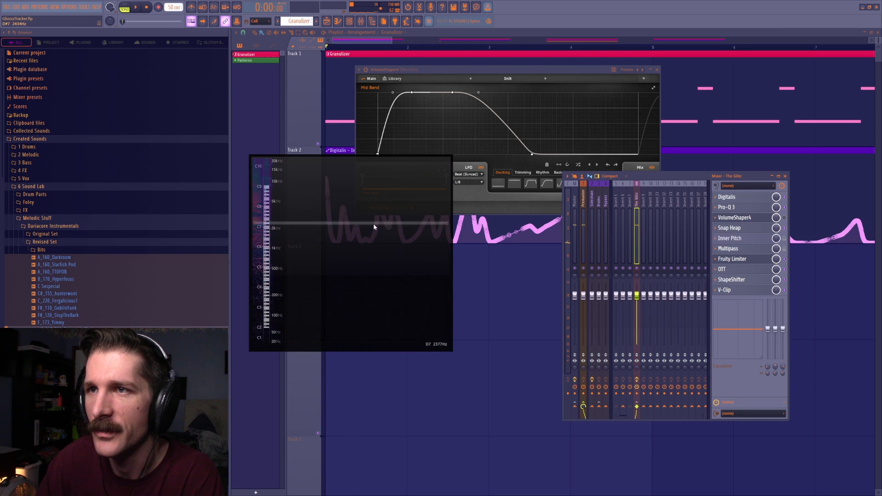
pyautogui.moveTo(367, 247); pyautogui.dragTo(279, 203)
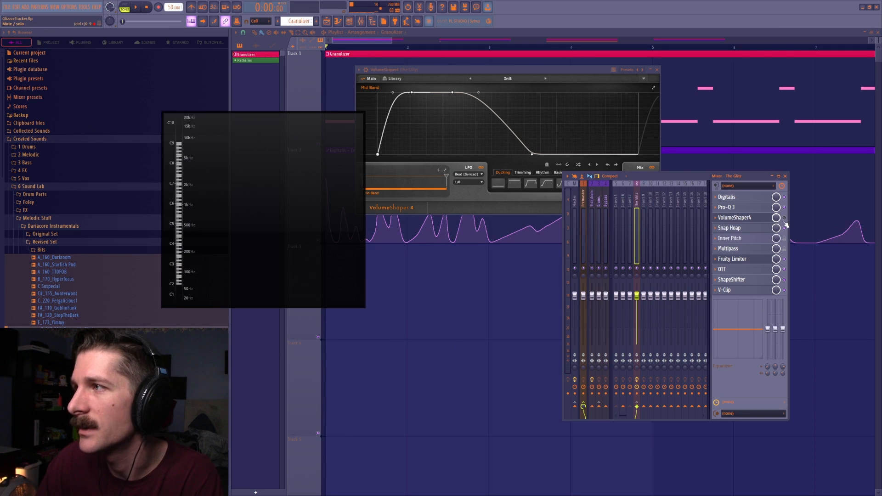
# - Audition the section with Snap Heap open, examine the Disperser stacks in Serial Bus 1 and 2, and close the plugin
pyautogui.click(760, 228)
pyautogui.press('space')
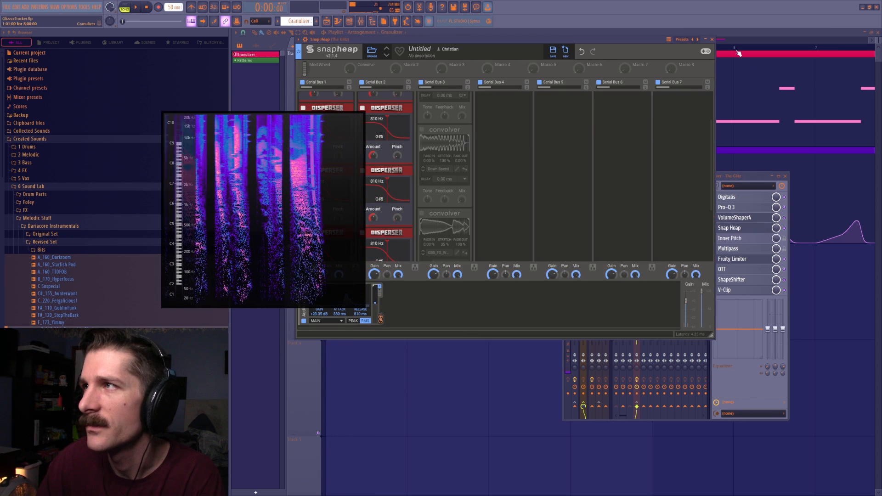
pyautogui.moveTo(316, 166); pyautogui.dragTo(202, 169)
pyautogui.scroll(2, 387, 161)
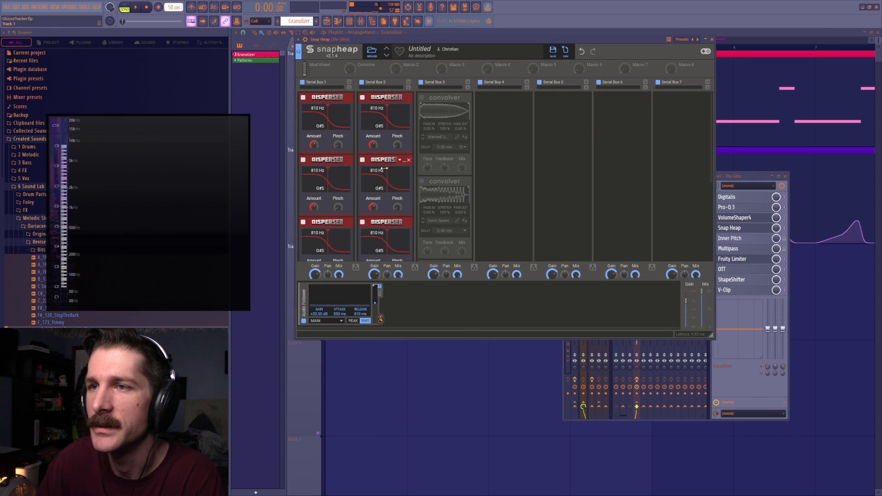
pyautogui.scroll(-4, 390, 174)
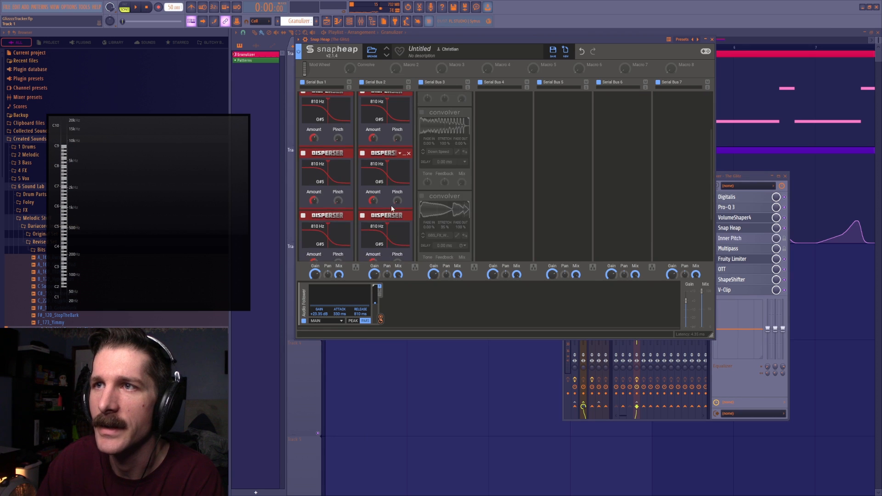
pyautogui.scroll(4, 393, 158)
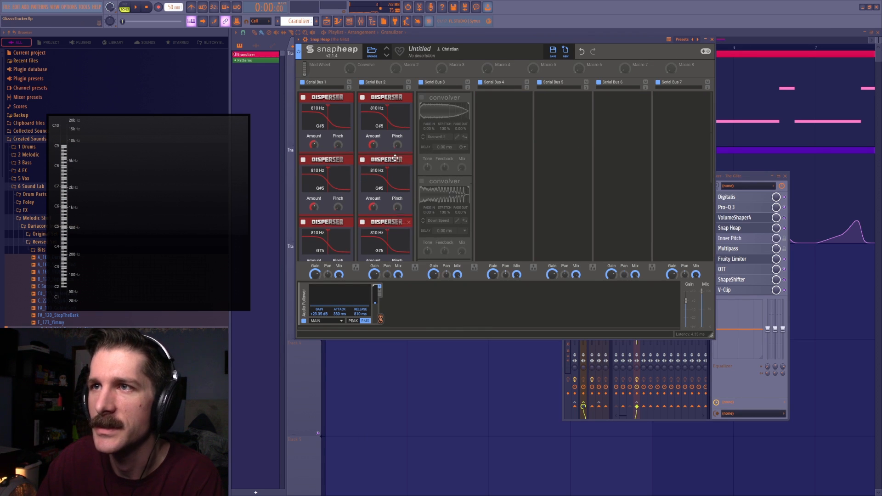
pyautogui.click(712, 40)
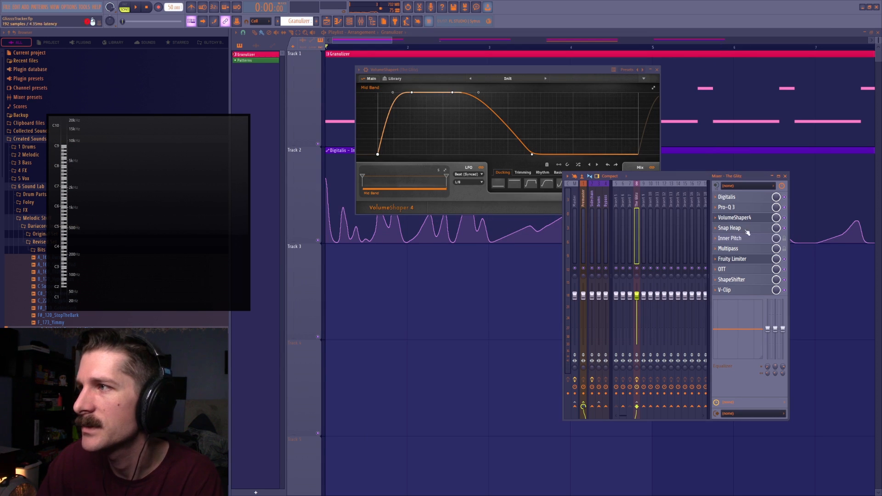
# - Open Fruity Limiter, move its window clear of the mixer, audition its compression in short bursts, and close it
pyautogui.click(745, 260)
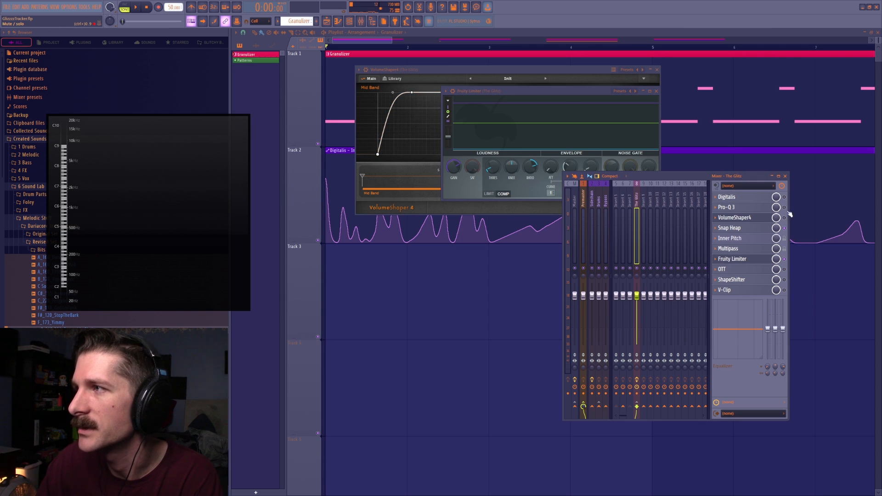
pyautogui.click(748, 261)
pyautogui.press('space')
pyautogui.moveTo(543, 100); pyautogui.dragTo(487, 126)
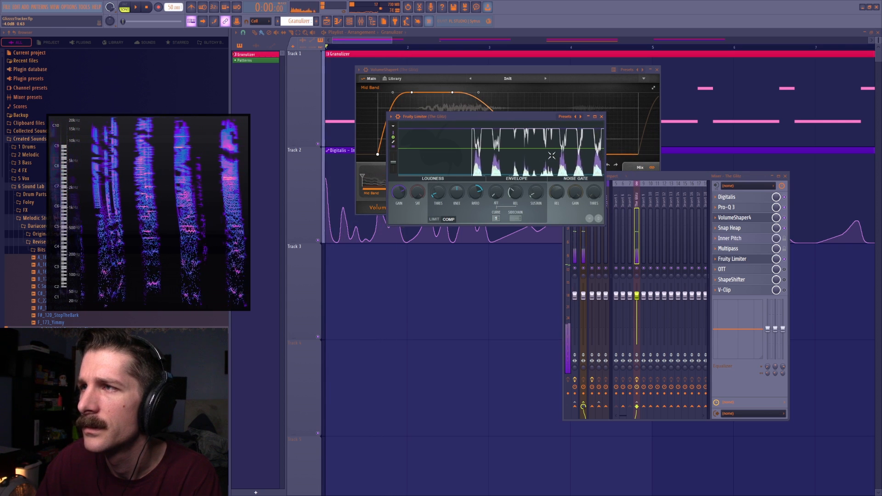
pyautogui.press('space')
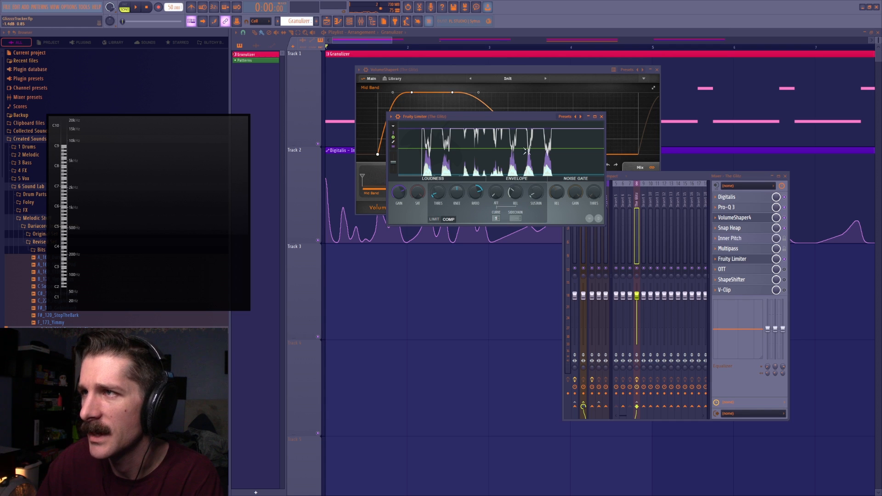
pyautogui.press('space')
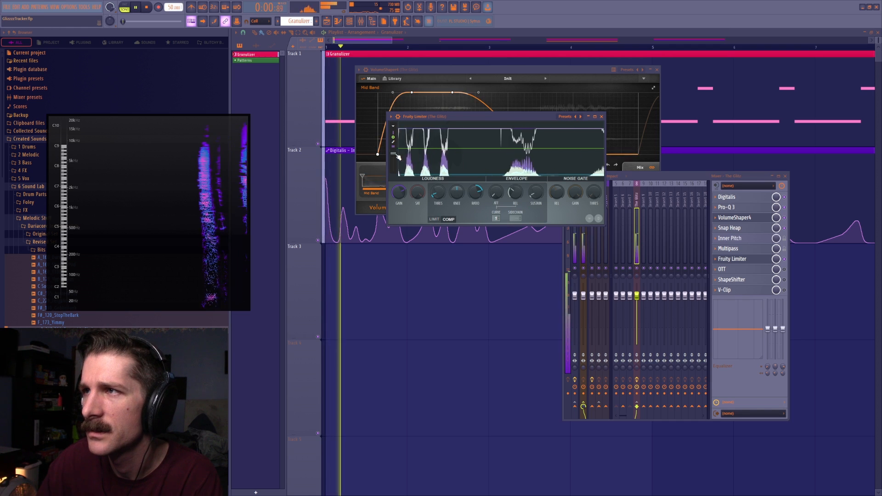
pyautogui.press('space')
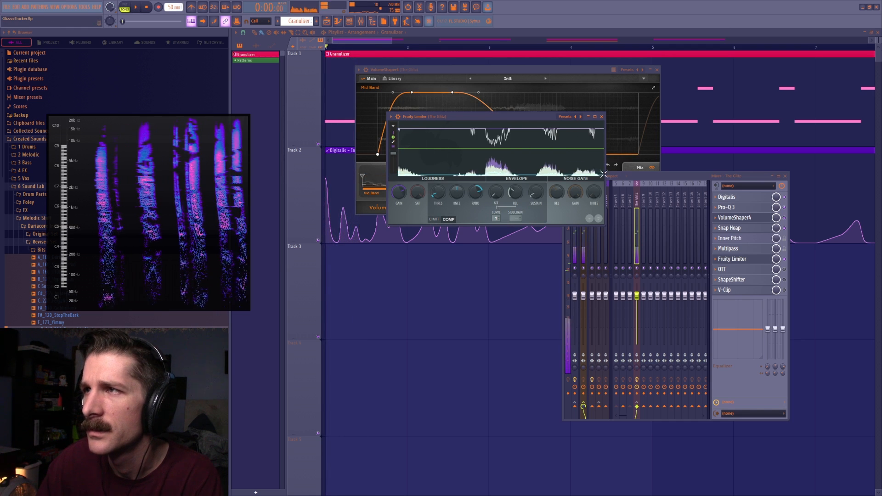
pyautogui.click(601, 116)
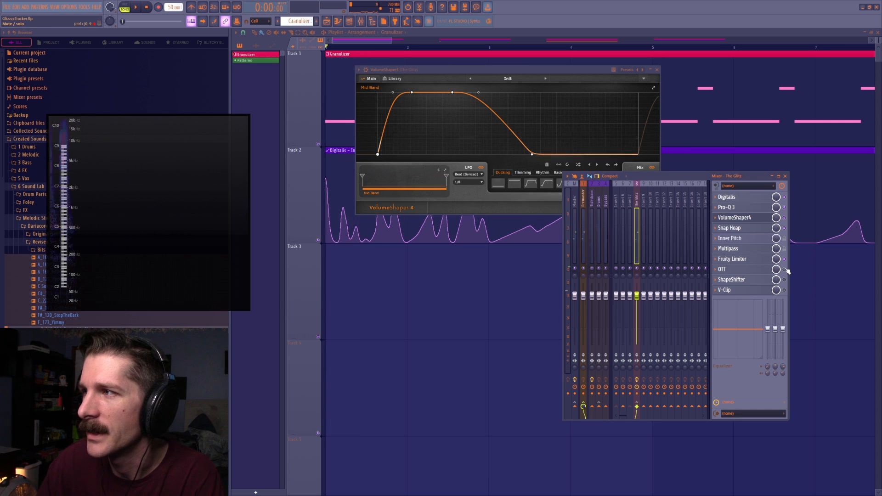
# - Open OTT, audition the section, and set its Time to 1000%
pyautogui.click(763, 270)
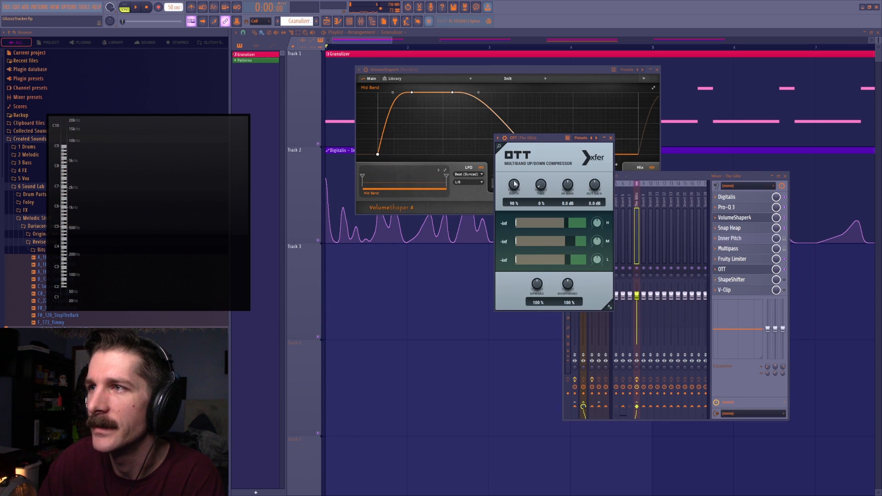
pyautogui.press('space')
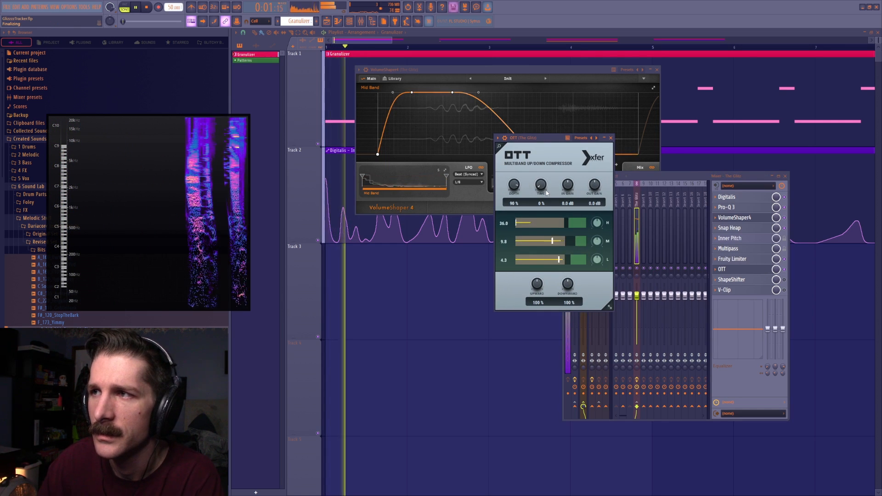
pyautogui.press('space')
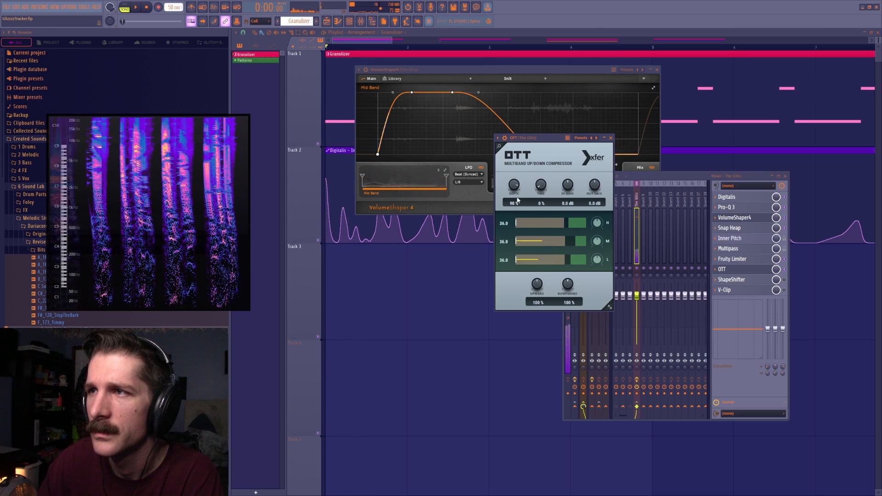
pyautogui.doubleClick(540, 188)
pyautogui.moveTo(540, 186); pyautogui.dragTo(540, 159)
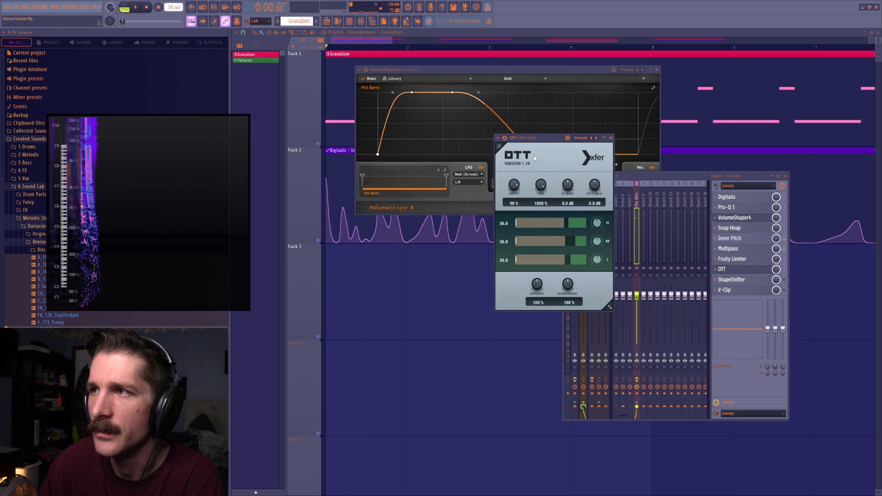
# - Audition the section with OTT, set its Time to 0%, and audition the section again
pyautogui.press('space')
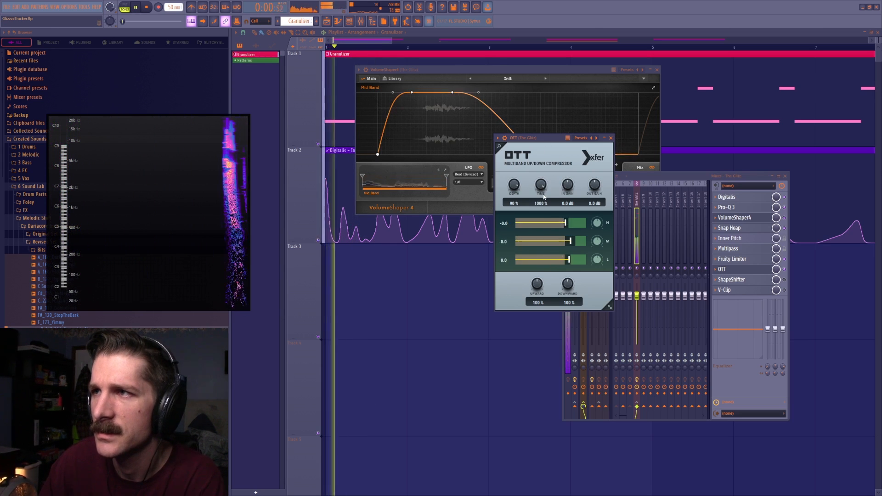
pyautogui.moveTo(541, 186); pyautogui.dragTo(528, 236)
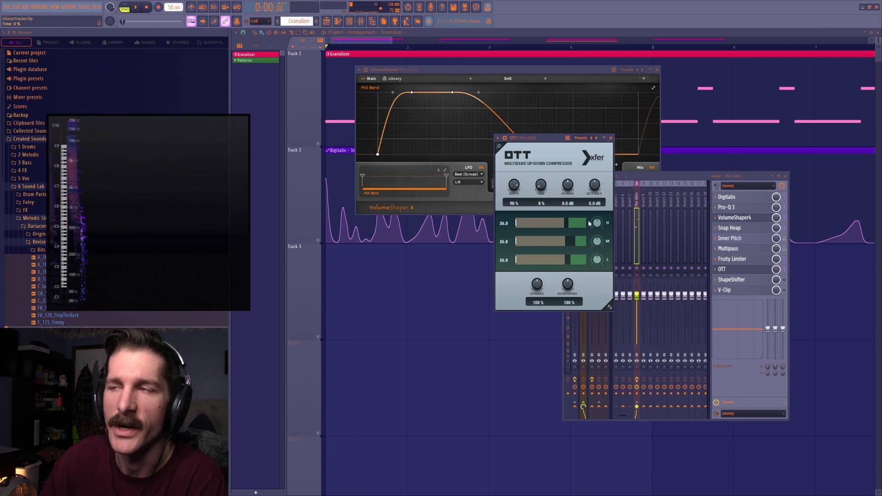
pyautogui.press('space')
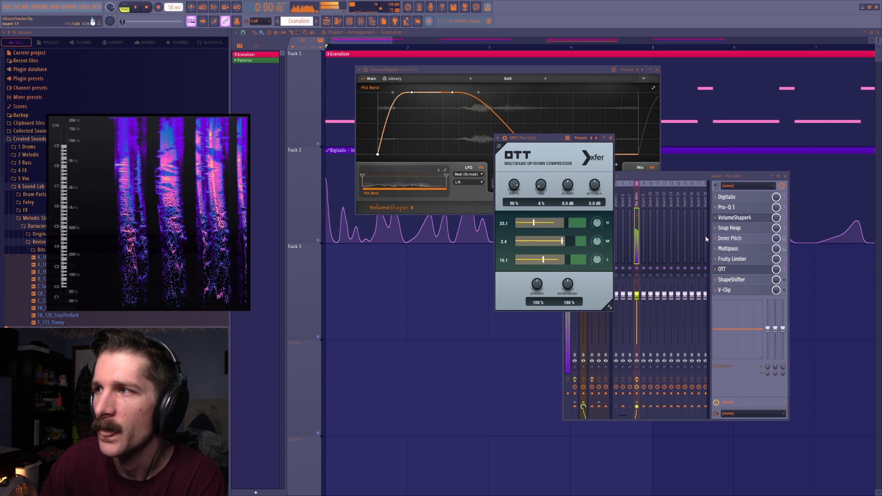
pyautogui.press('space')
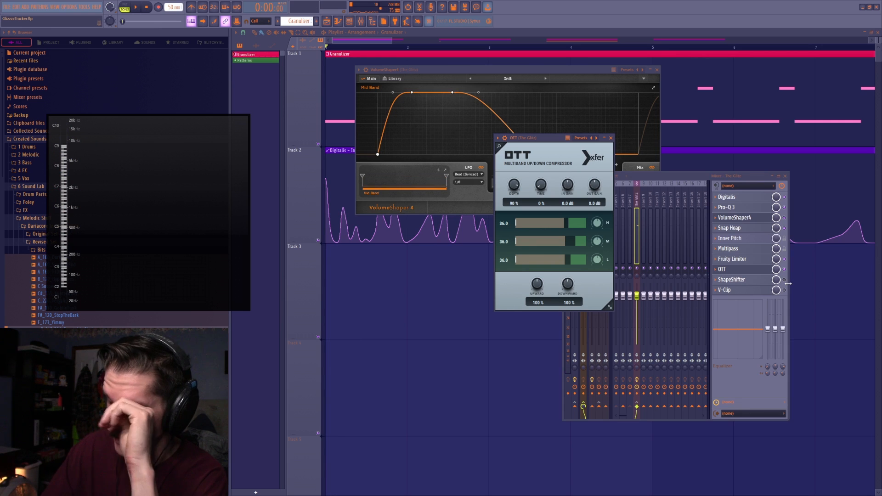
# - Open ShapeShifter to examine its settings, briefly bring OTT back beside it, and close both plugins
pyautogui.click(749, 281)
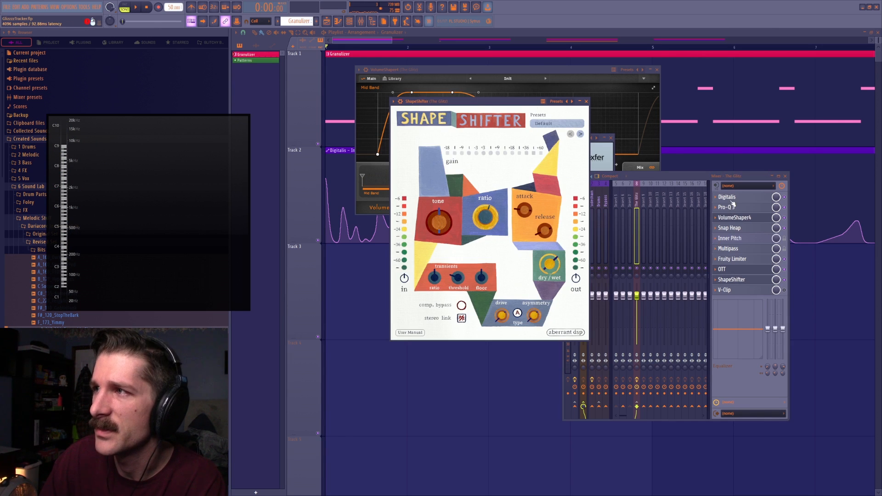
pyautogui.moveTo(490, 103)
pyautogui.mouseDown()
pyautogui.moveTo(497, 107)
pyautogui.moveTo(485, 106)
pyautogui.mouseUp()
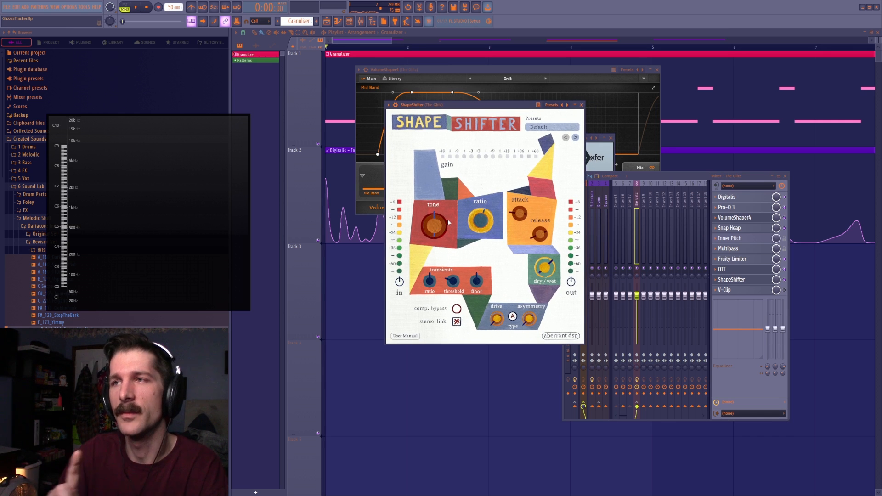
pyautogui.click(748, 271)
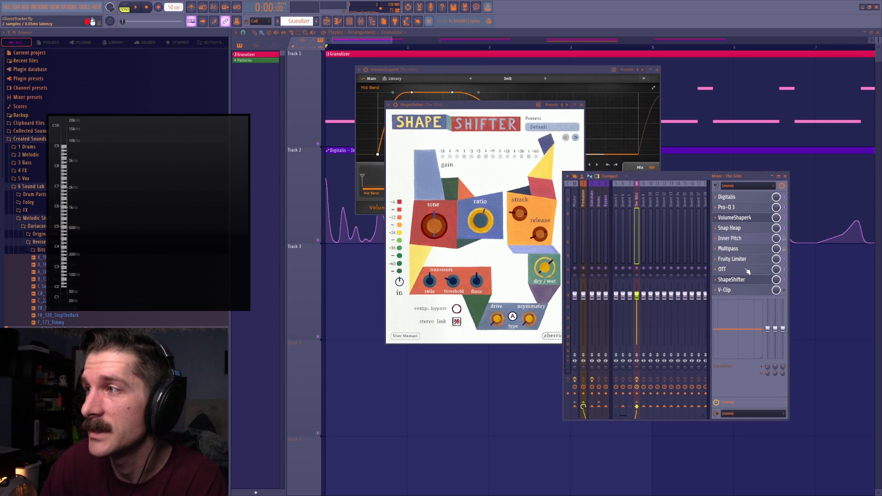
pyautogui.moveTo(531, 146); pyautogui.dragTo(548, 149)
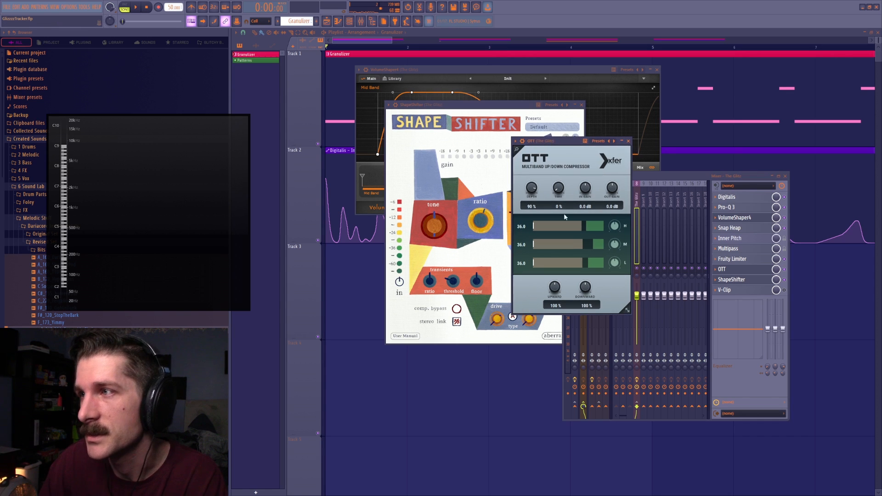
pyautogui.click(629, 141)
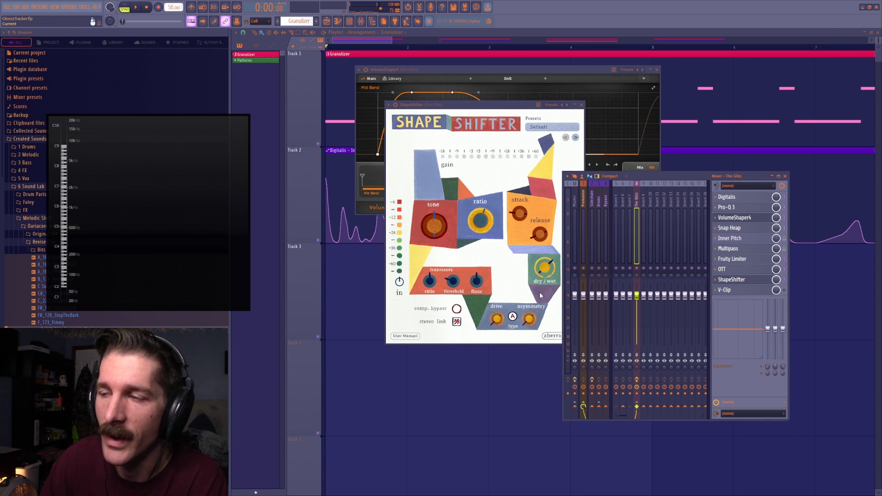
pyautogui.moveTo(500, 111); pyautogui.dragTo(451, 102)
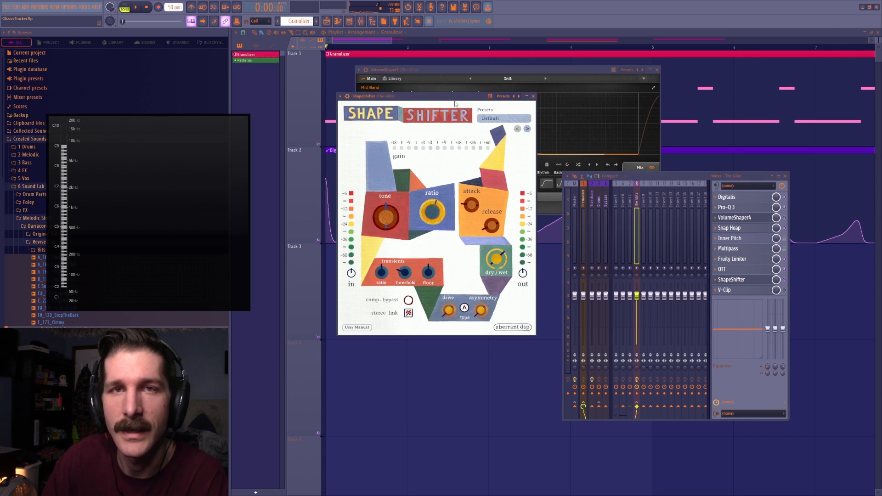
pyautogui.click(534, 97)
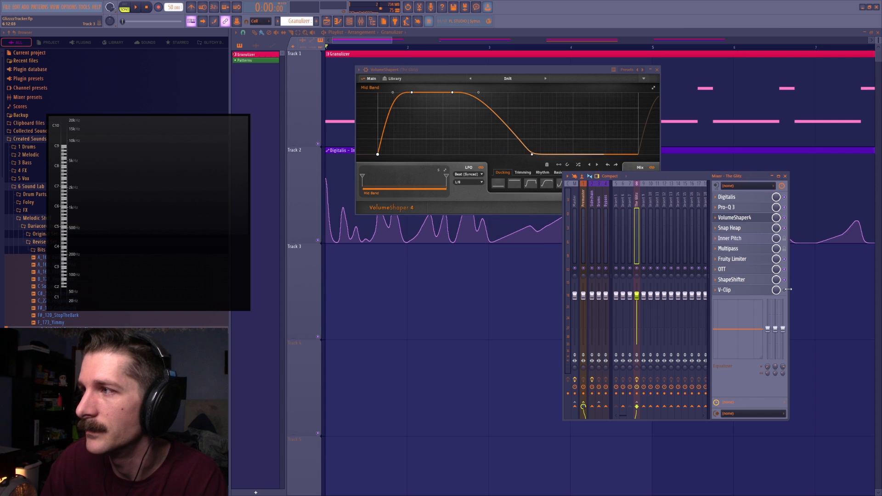
# - Open V-Clip, move its window clear of the mixer's effect list, and audition the clipping
pyautogui.click(744, 291)
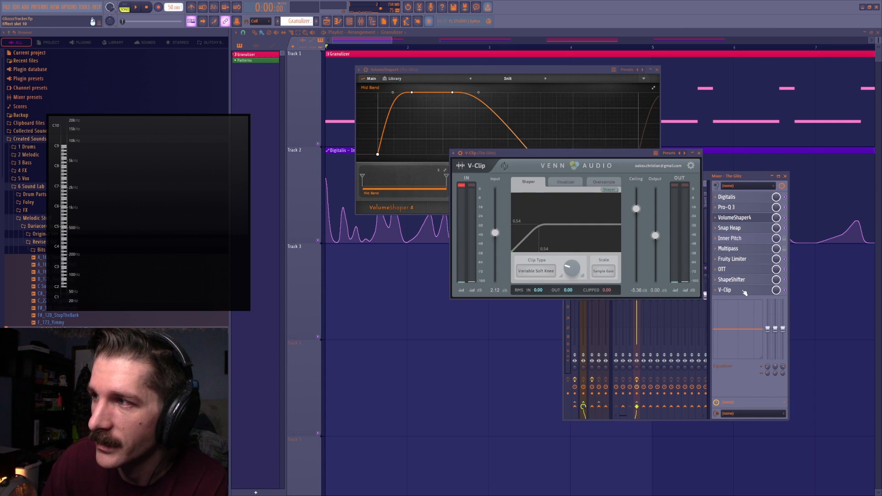
pyautogui.moveTo(550, 157); pyautogui.dragTo(507, 152)
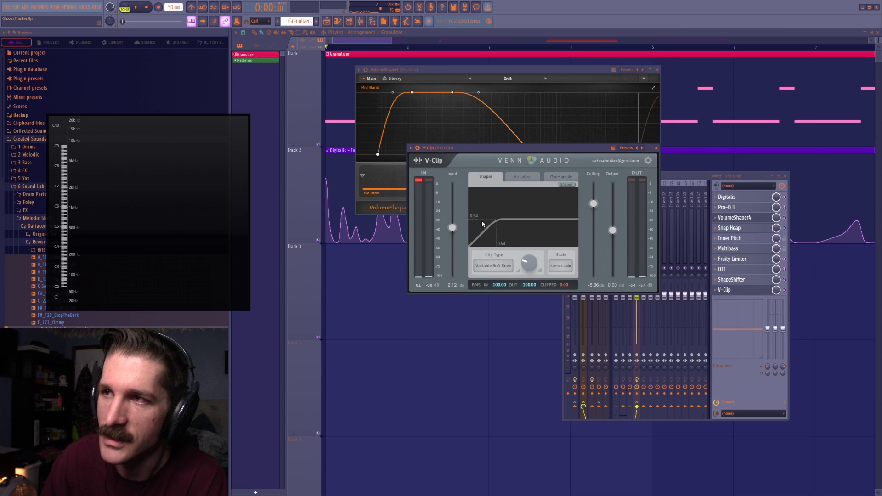
pyautogui.moveTo(515, 159); pyautogui.dragTo(479, 150)
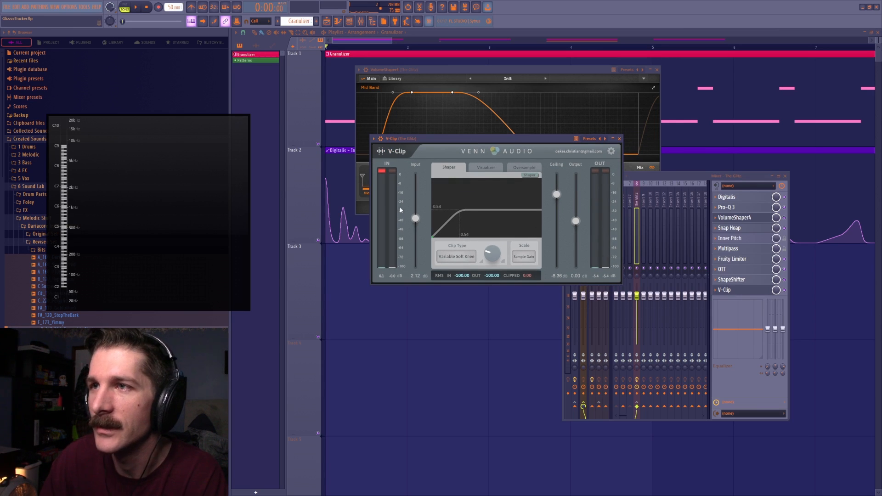
pyautogui.moveTo(504, 146)
pyautogui.mouseDown()
pyautogui.moveTo(494, 160)
pyautogui.moveTo(497, 153)
pyautogui.mouseUp()
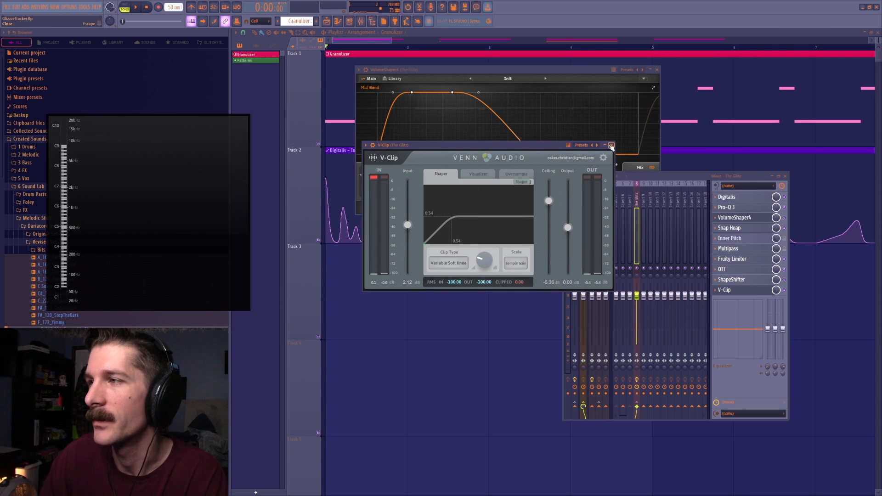
pyautogui.press('space')
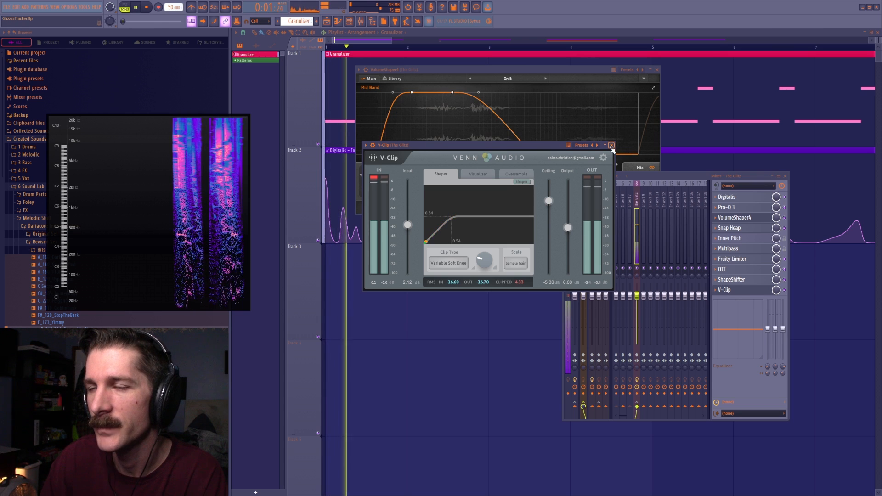
pyautogui.press('space')
# - Bring in the waveform display, audition the section while watching it, and move the display clear of the plugin windows
pyautogui.moveTo(490, 0); pyautogui.dragTo(498, 128)
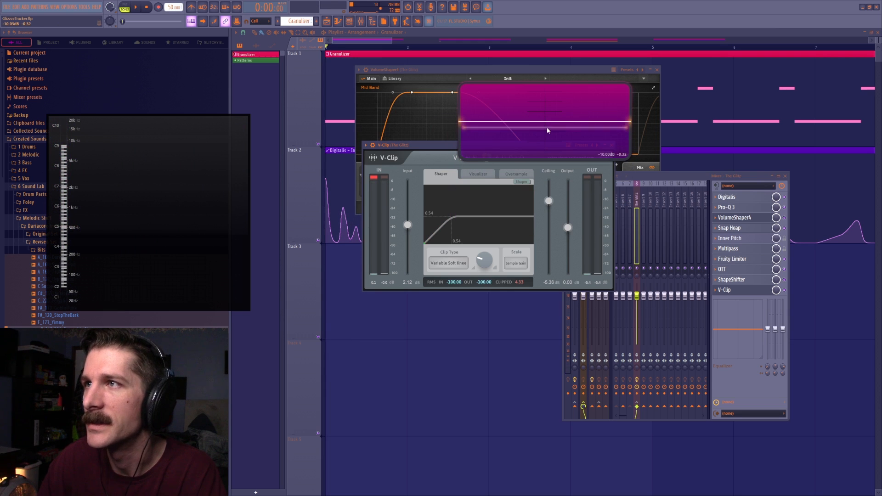
pyautogui.press('space')
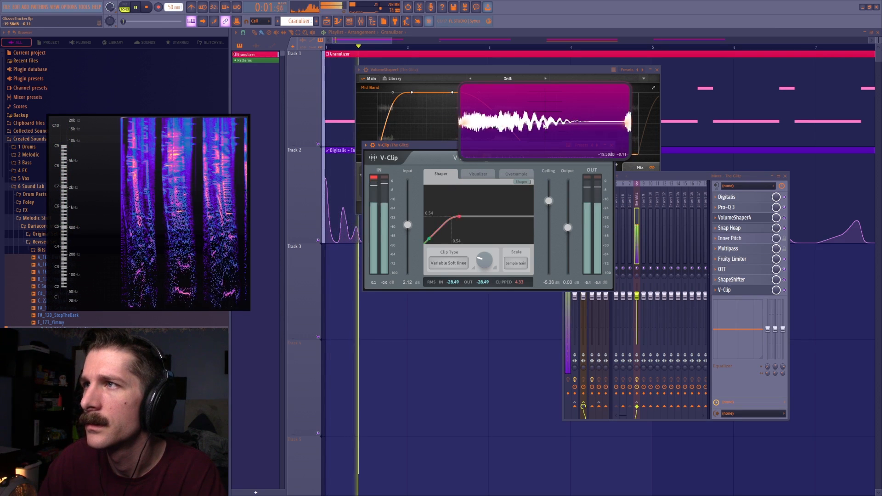
pyautogui.press('space')
pyautogui.moveTo(587, 120); pyautogui.dragTo(829, 112)
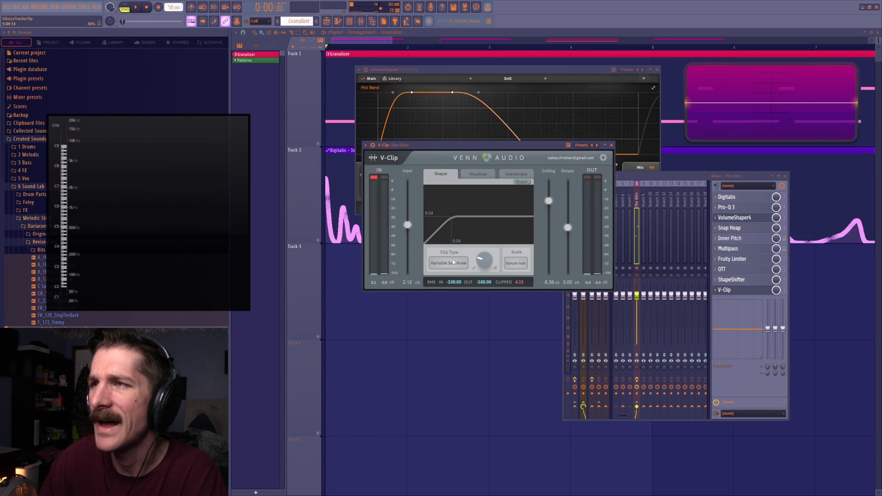
# - Move V-Clip aside and back, close V-Clip and VolumeShaper 4, and dismiss the mixer
pyautogui.moveTo(478, 145); pyautogui.dragTo(430, 298)
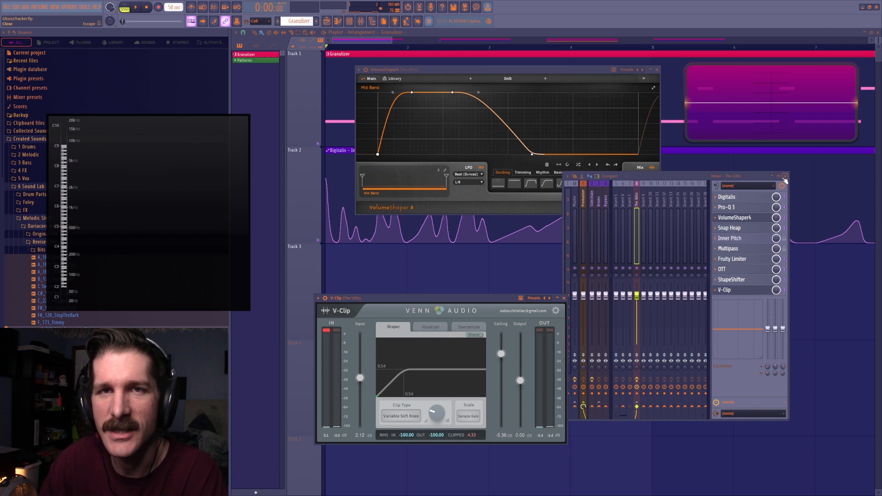
pyautogui.moveTo(449, 301); pyautogui.dragTo(534, 177)
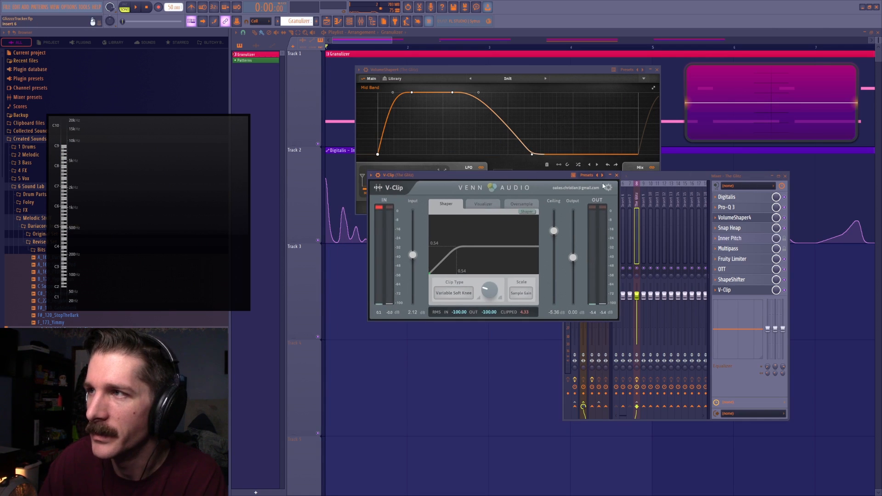
pyautogui.click(617, 176)
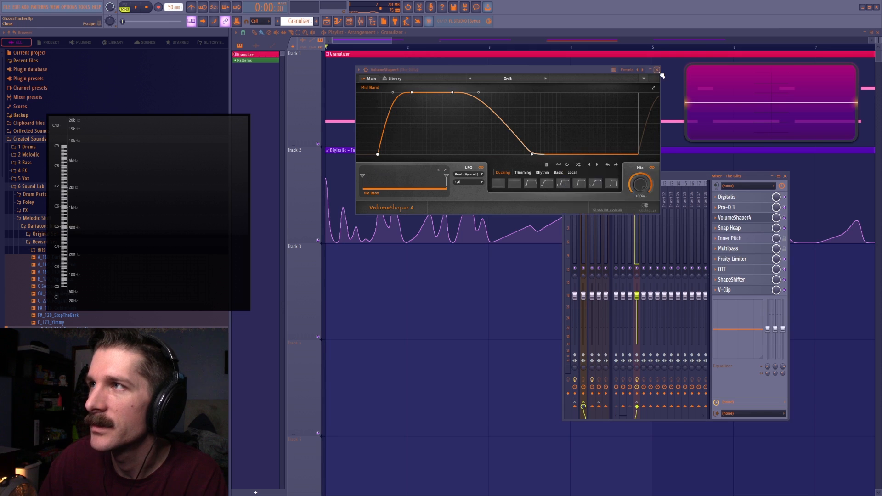
pyautogui.click(657, 70)
pyautogui.press('Escape')
# - Place the playback position at the start of the second Granulizer section, at bar 13 of the playlist
pyautogui.scroll(-5, 360, 50)
pyautogui.scroll(3, 488, 49)
pyautogui.scroll(4, 488, 50)
pyautogui.click(503, 48)
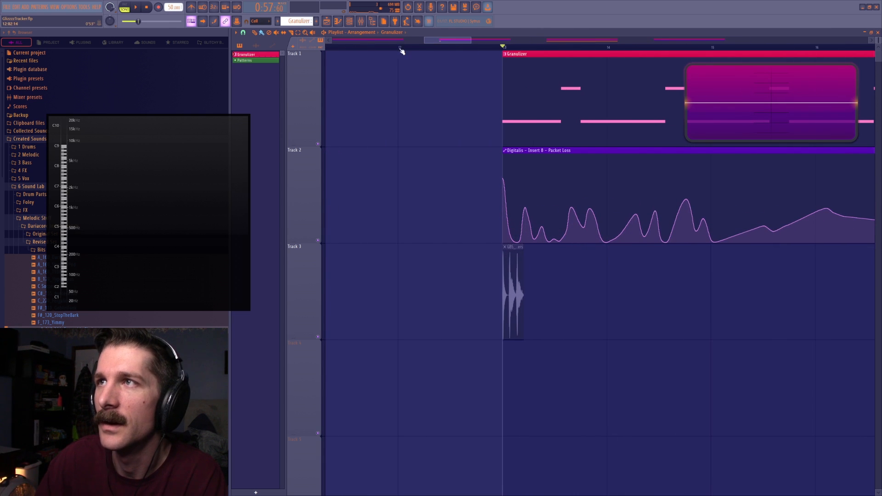
# - Reopen the mixer, examine the Multipass band frequency shifters, and close the plugin
pyautogui.click(361, 22)
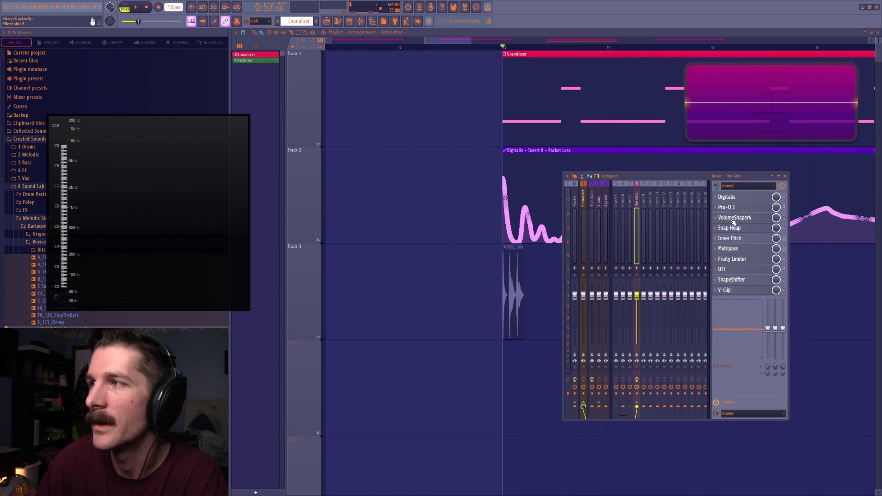
pyautogui.click(731, 248)
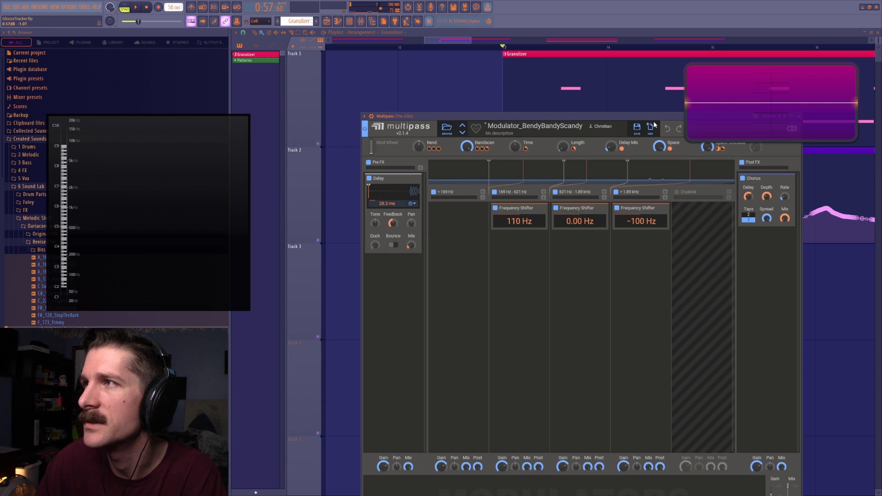
pyautogui.click(800, 117)
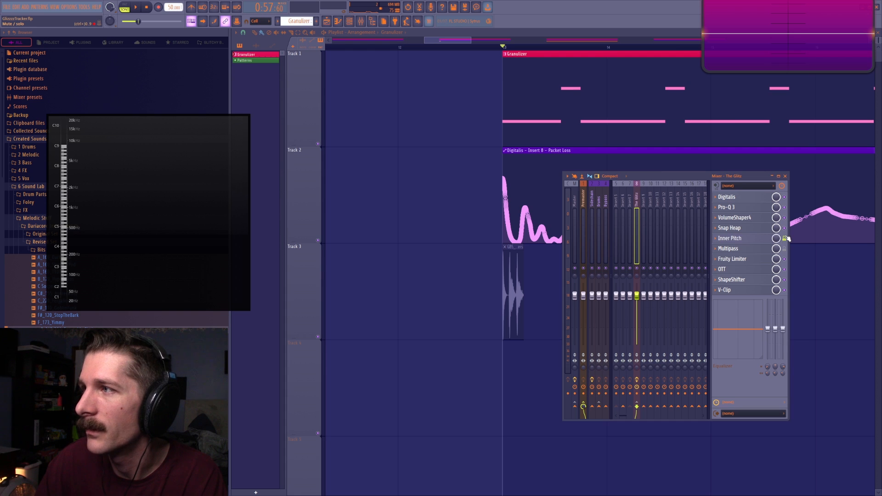
# - Open Snap Heap, enable the upper convolver in Serial Bus 3, and briefly check OTT
pyautogui.click(731, 228)
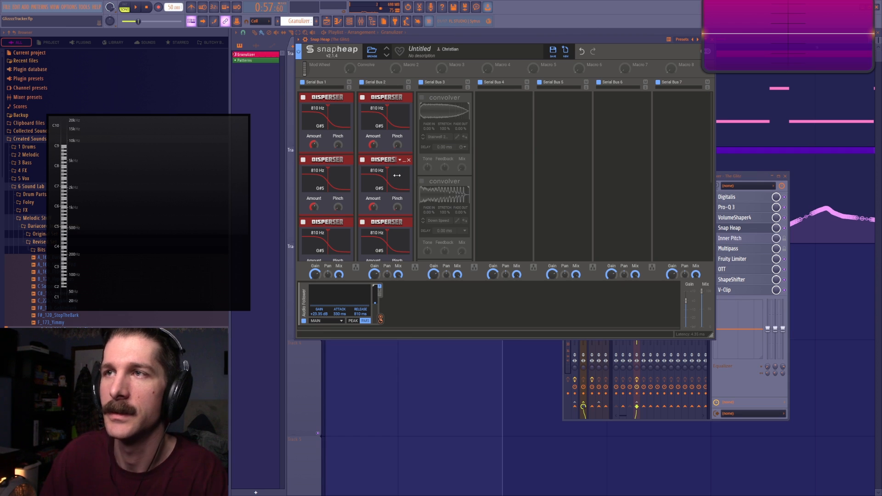
pyautogui.click(420, 98)
pyautogui.moveTo(441, 39); pyautogui.dragTo(445, 43)
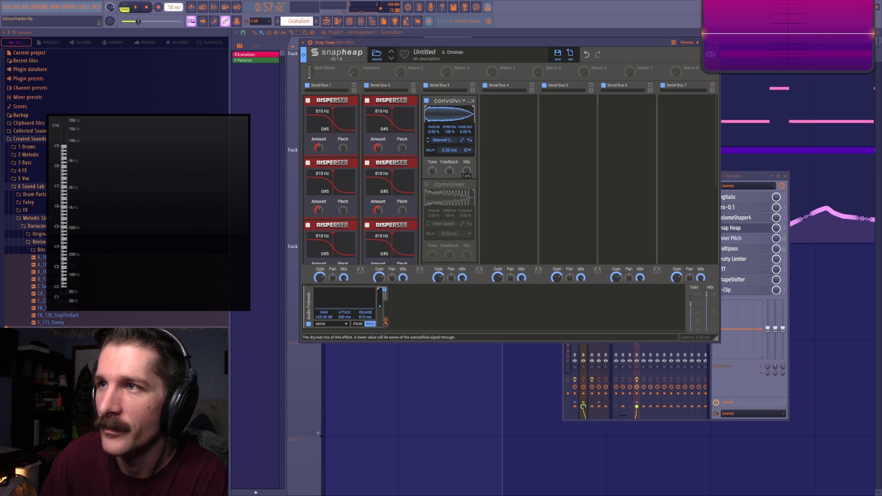
pyautogui.click(726, 269)
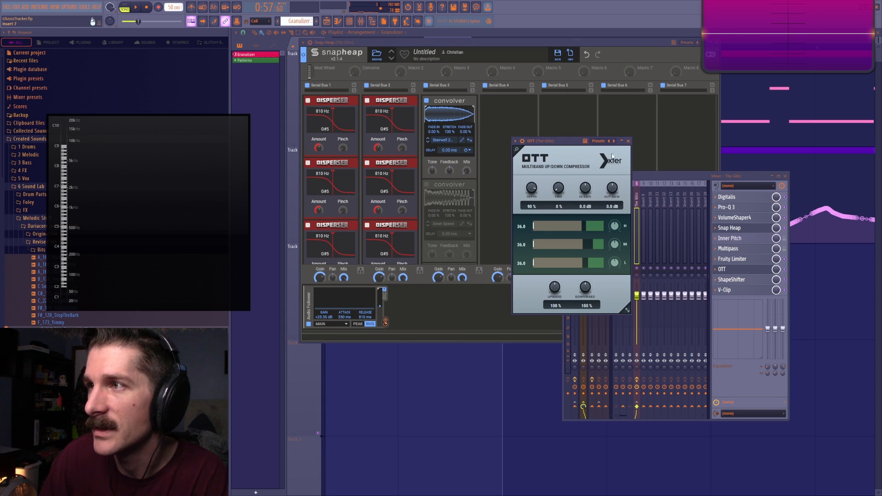
pyautogui.click(629, 141)
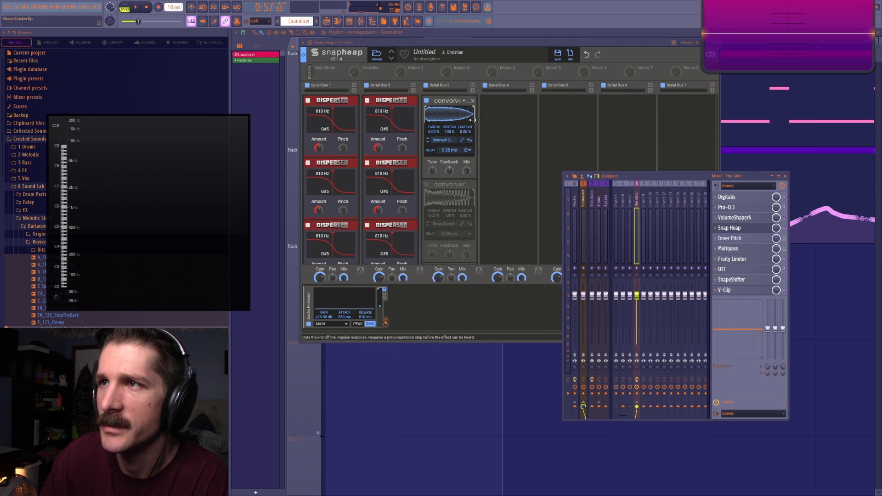
# - Audition the section with only the upper Serial Bus 3 convolver active
pyautogui.click(466, 172)
pyautogui.press('space')
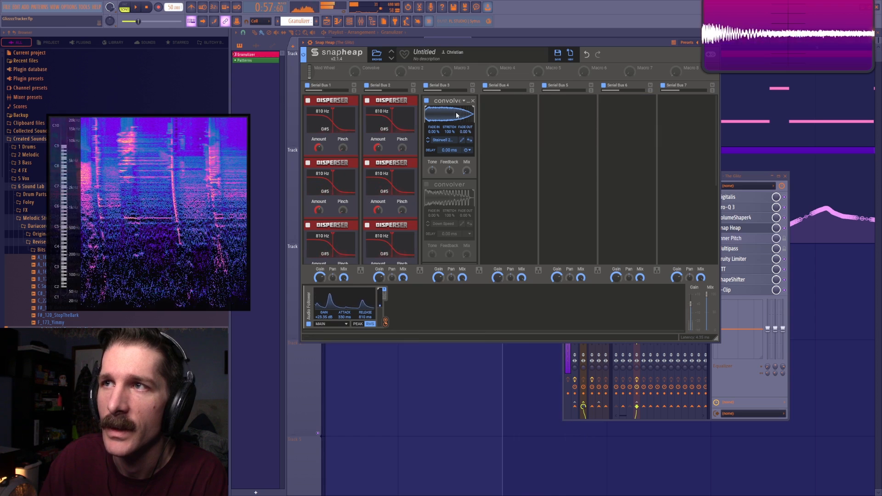
pyautogui.press('space')
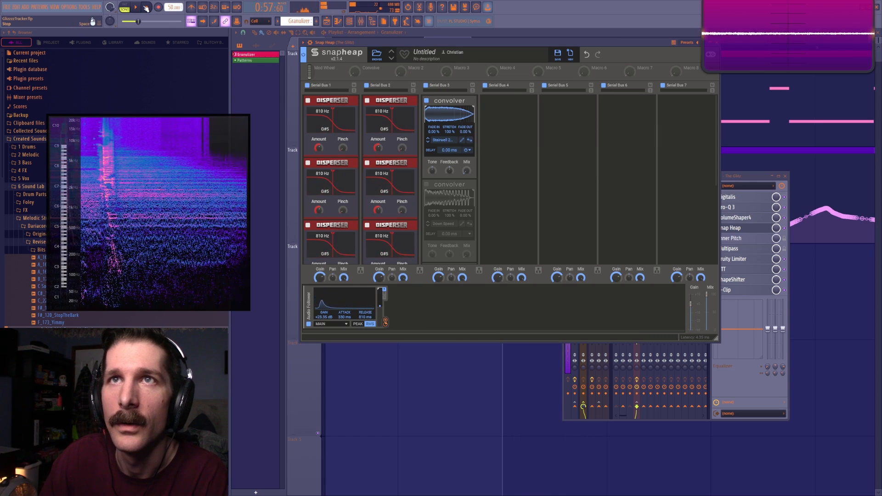
# - Enable the Down Speed convolver in place of the upper one in Serial Bus 3 and check its Delays impulse responses
pyautogui.click(427, 184)
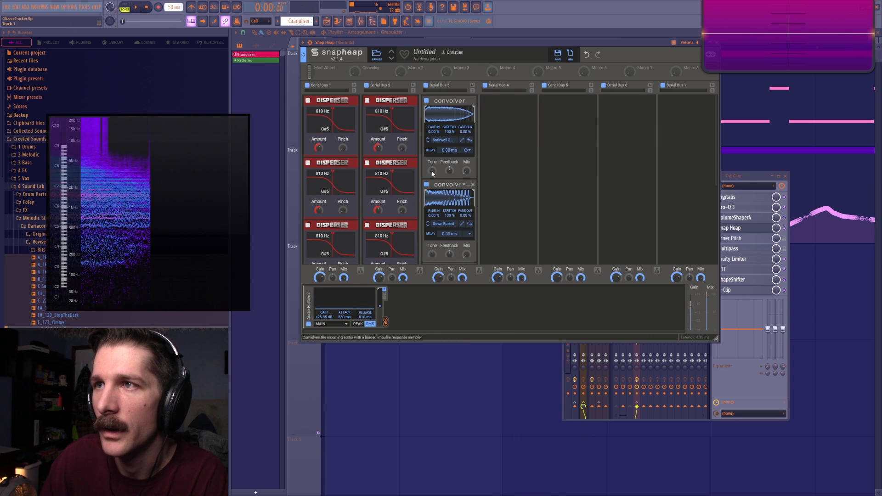
pyautogui.click(426, 102)
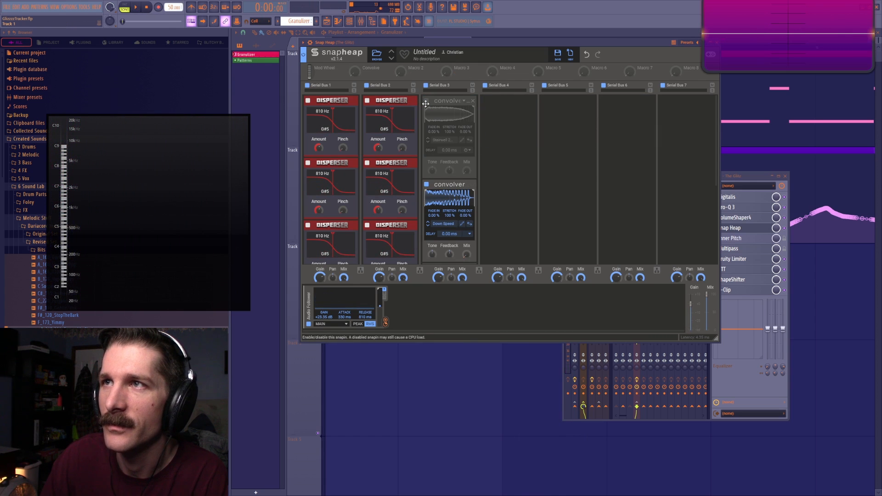
pyautogui.click(443, 224)
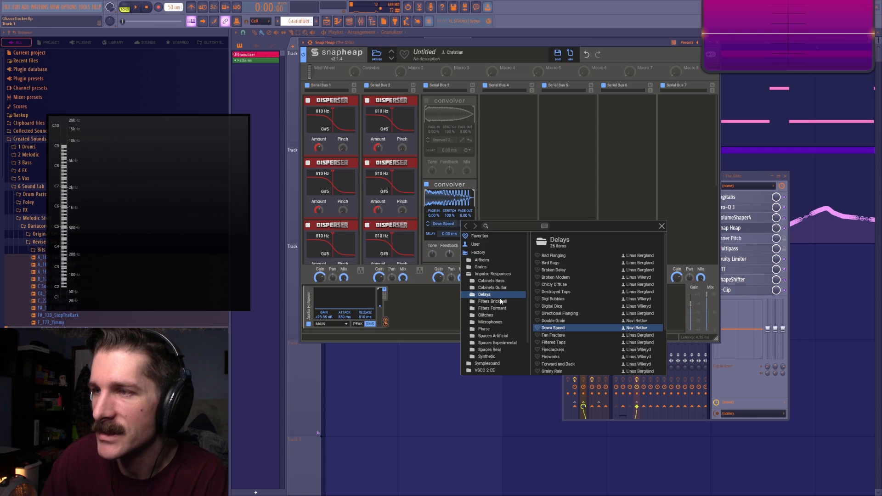
pyautogui.click(662, 227)
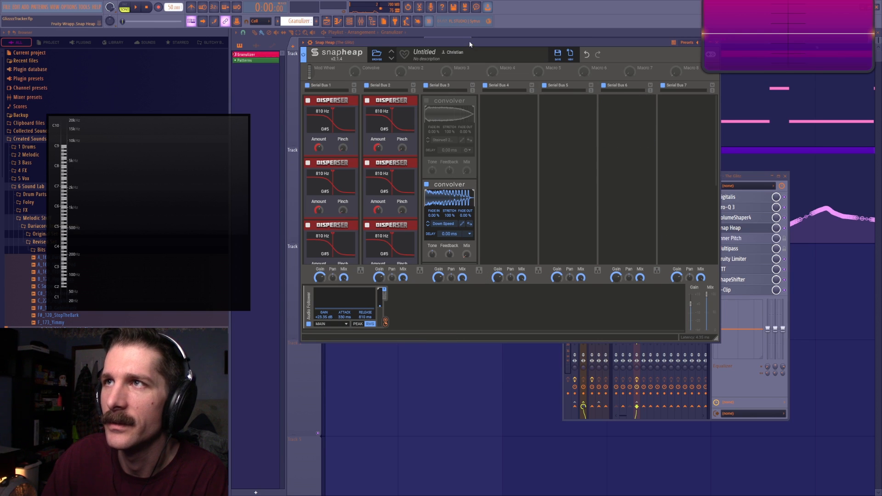
# - Audition the section with only the Down Speed convolver active and its mix modulated by the Audio Follower
pyautogui.moveTo(469, 43); pyautogui.dragTo(471, 51)
pyautogui.press('space')
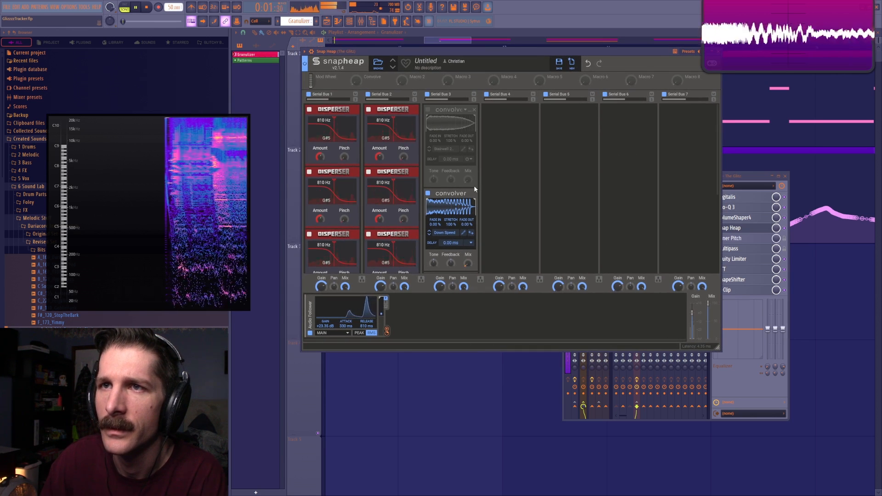
pyautogui.press('space')
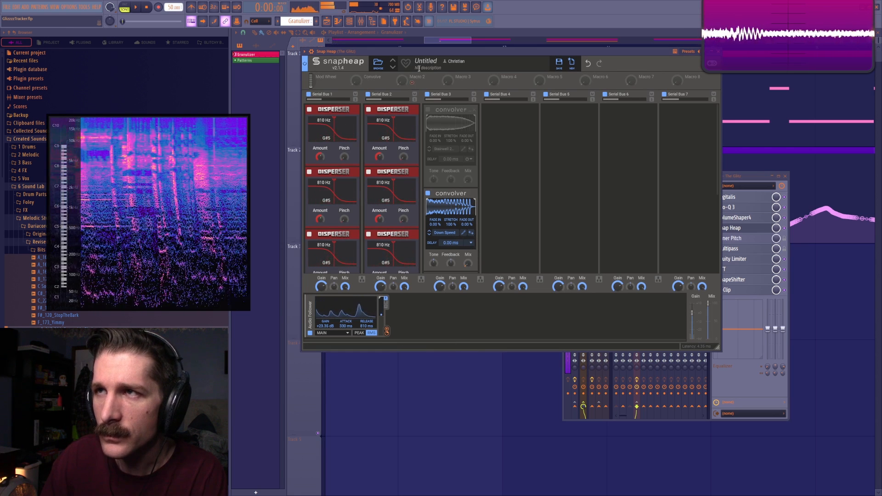
pyautogui.moveTo(420, 51); pyautogui.dragTo(421, 65)
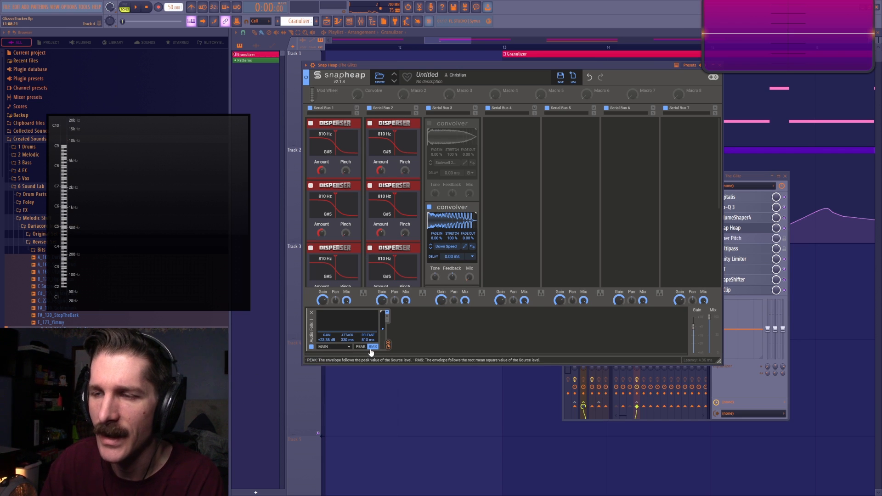
pyautogui.press('space')
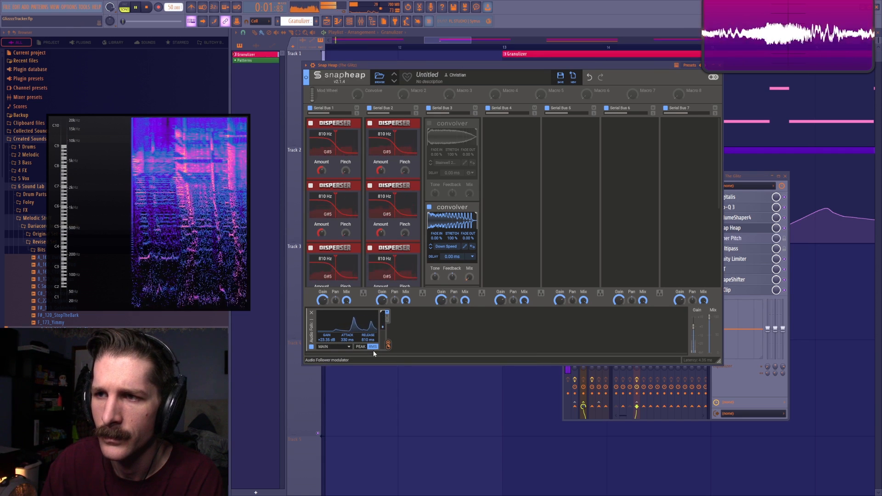
pyautogui.press('space')
# - Audition the Down Speed convolver without modulation, and reassign the Audio Follower to its mix
pyautogui.moveTo(469, 285)
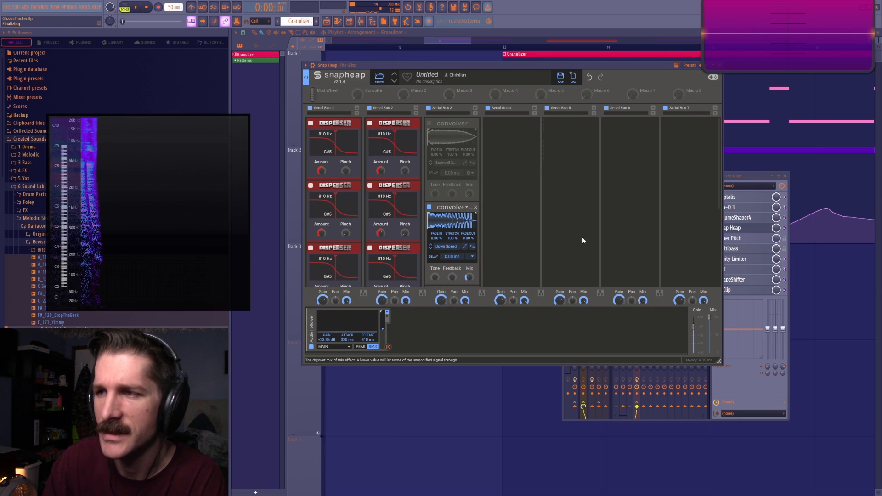
pyautogui.press('space')
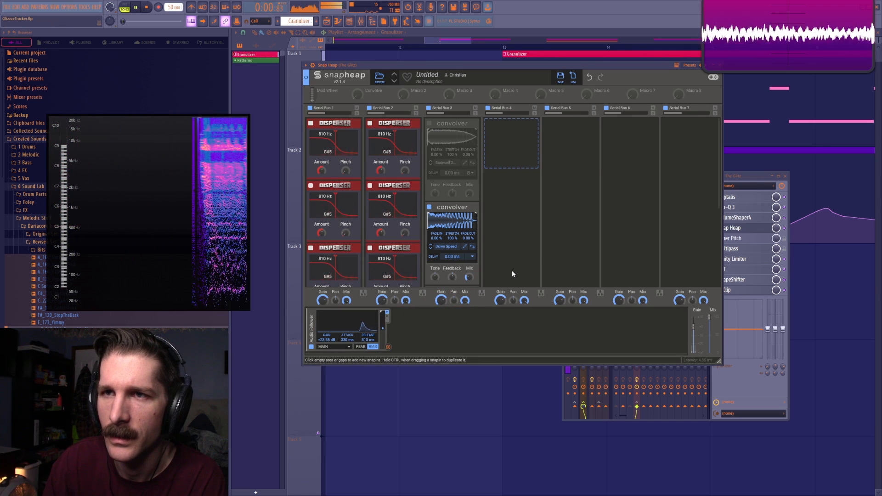
pyautogui.press('space')
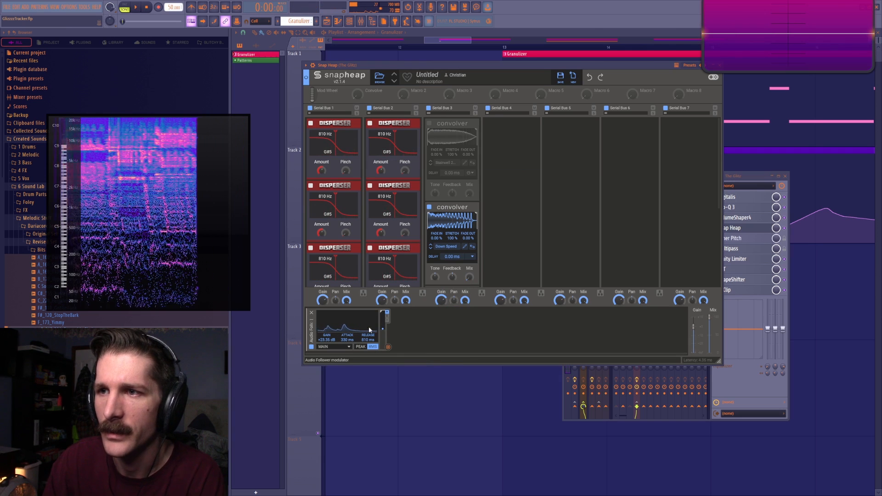
pyautogui.click(389, 348)
pyautogui.moveTo(469, 277); pyautogui.dragTo(469, 258)
# - Disable the Down Speed convolver and enable the third convolver in Serial Bus 3
pyautogui.scroll(-2, 497, 252)
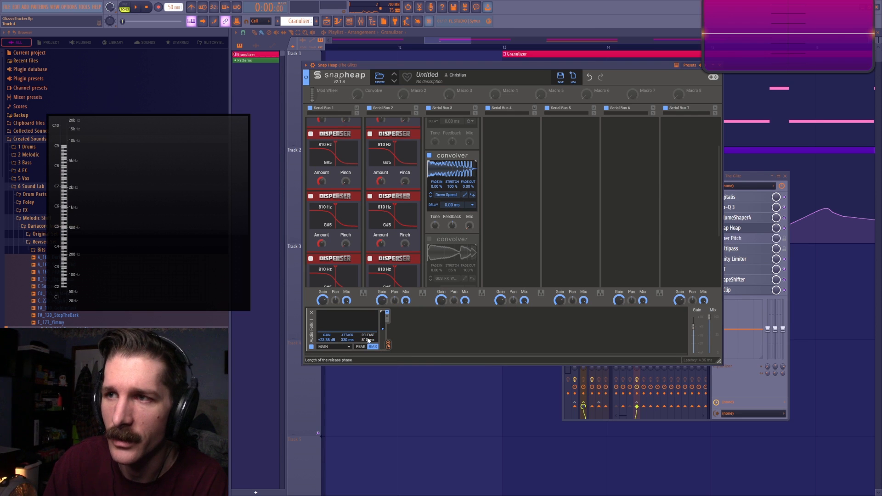
pyautogui.click(429, 155)
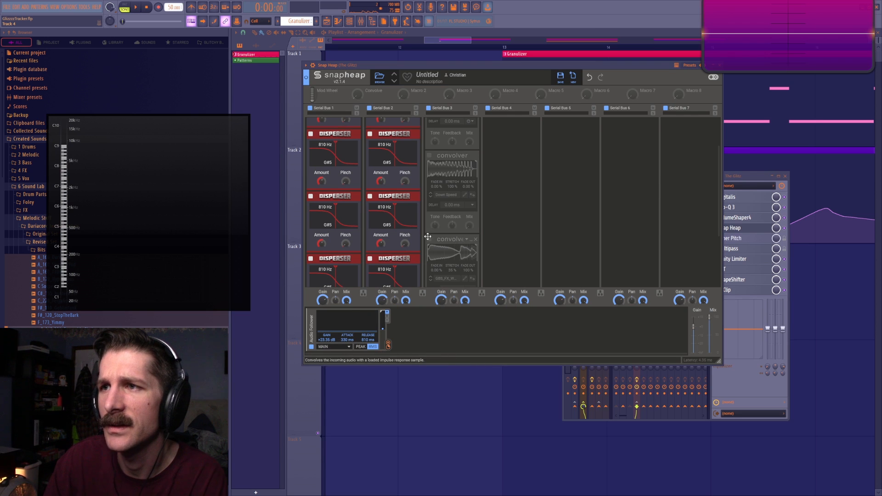
pyautogui.scroll(-1, 428, 235)
pyautogui.click(429, 208)
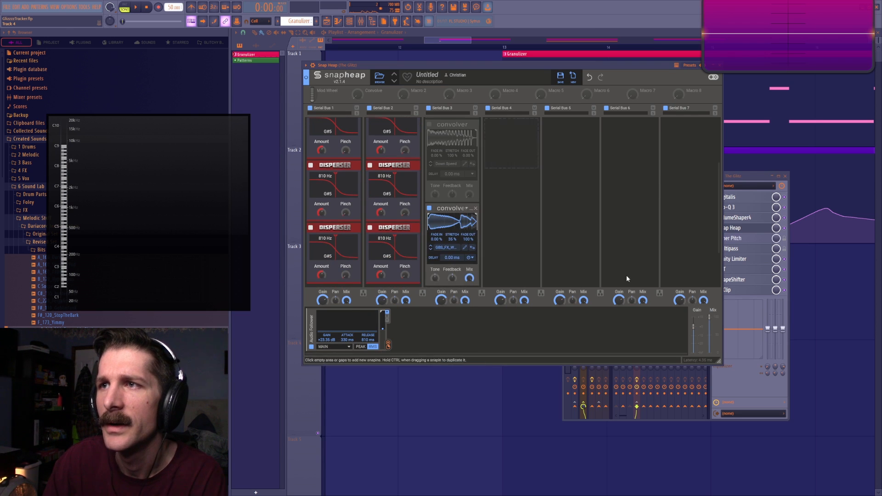
# - Open the muted audio clip on Track 3, preview its sample and another browser FX sample, and close its settings
pyautogui.rightClick(812, 313)
pyautogui.doubleClick(512, 258)
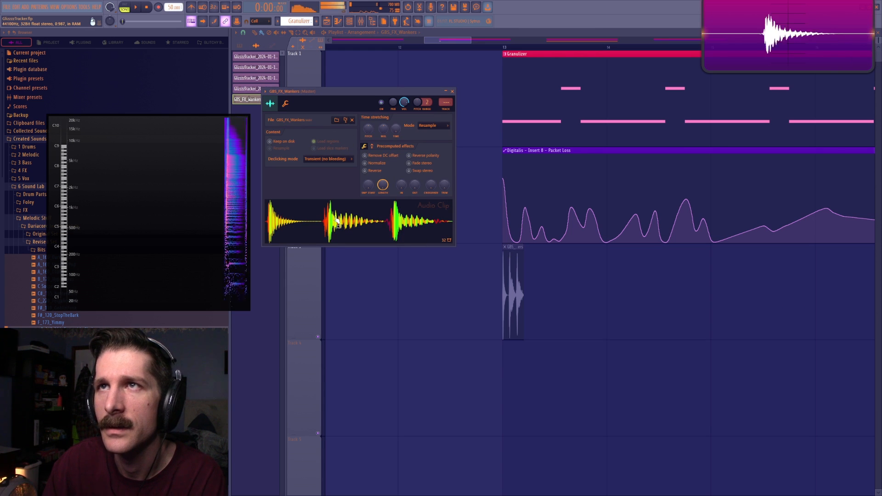
pyautogui.click(346, 122)
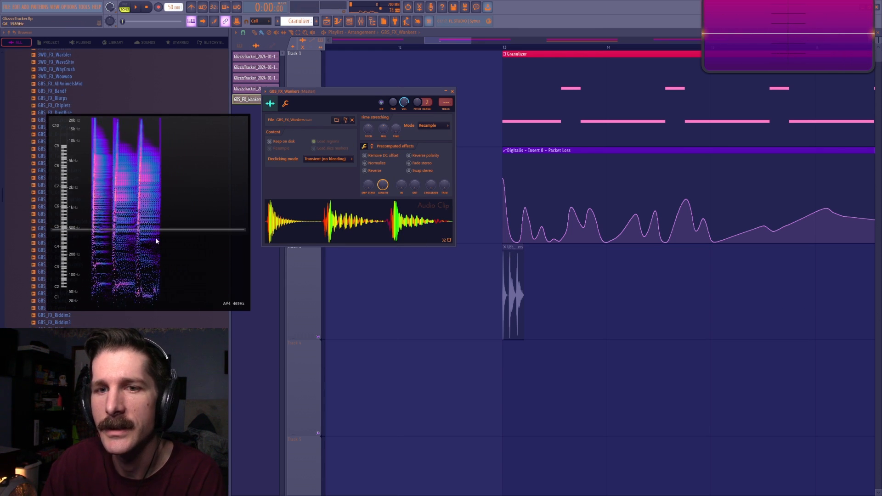
pyautogui.click(55, 377)
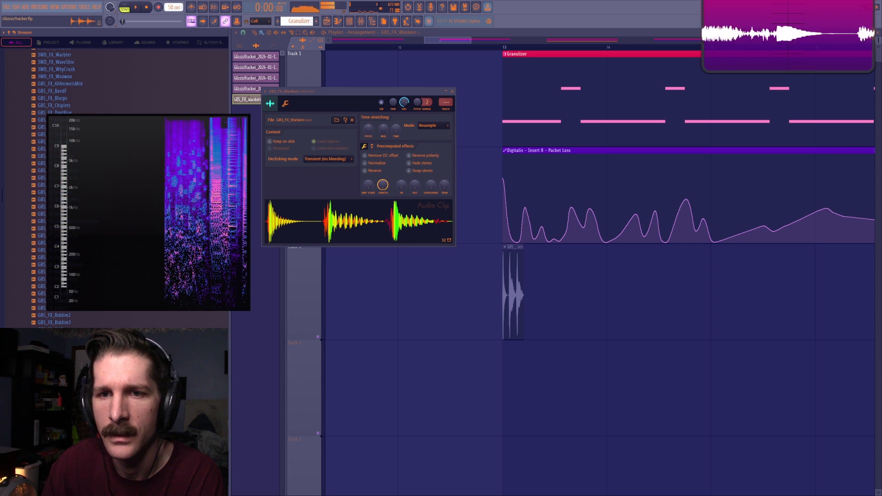
pyautogui.click(452, 91)
# - Reopen the mixer, select The Glits track, and open its Snap Heap effect
pyautogui.press('F9')
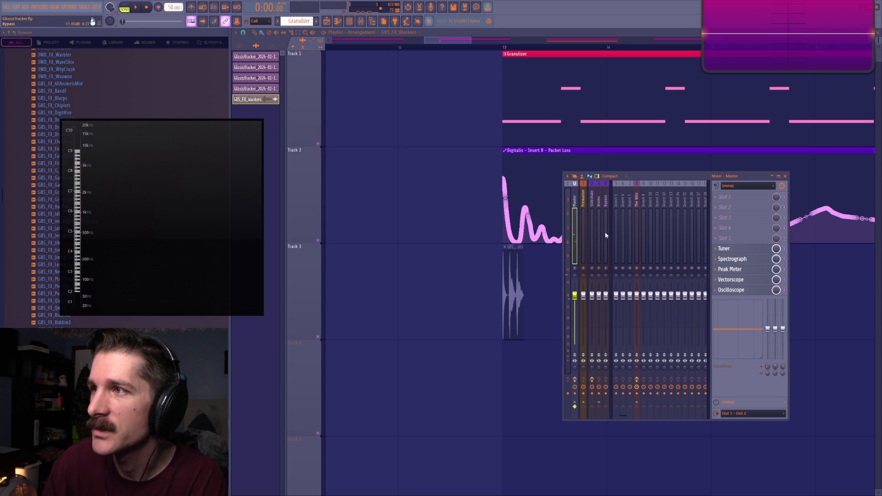
pyautogui.click(607, 233)
pyautogui.click(617, 222)
pyautogui.click(638, 215)
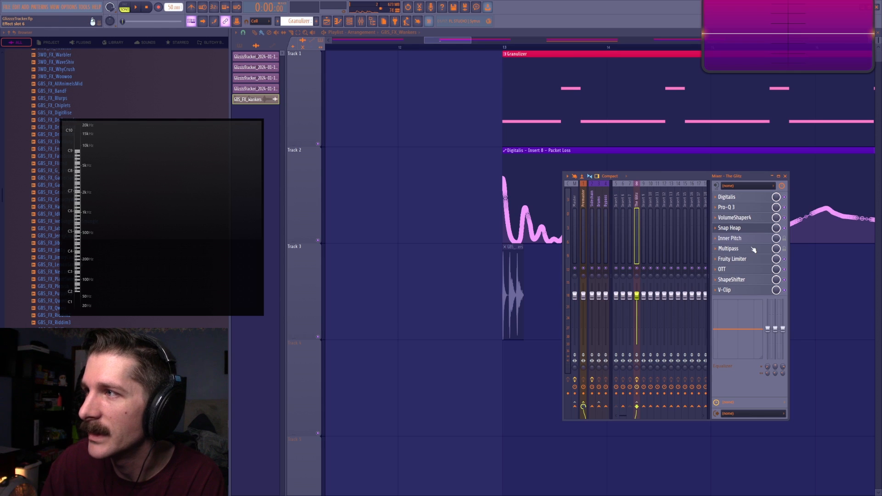
pyautogui.click(734, 230)
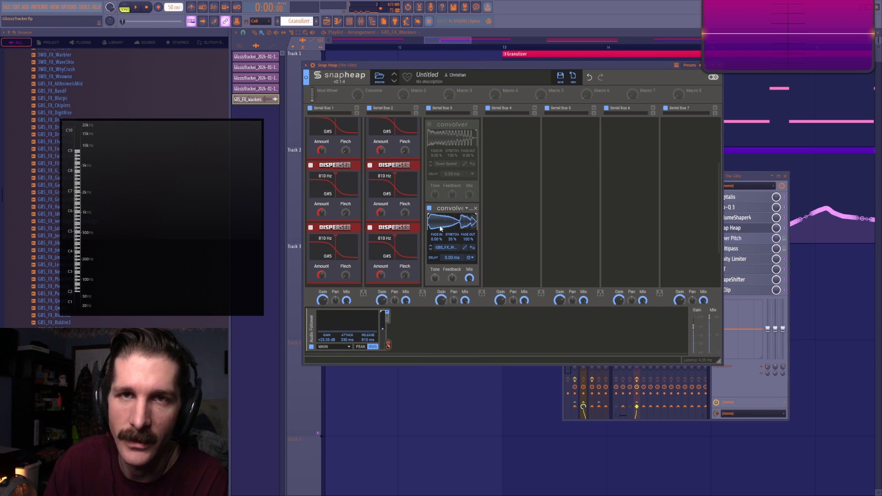
# - Audition the section with only the third Serial Bus 3 convolver active
pyautogui.press('space')
pyautogui.click(448, 47)
pyautogui.moveTo(440, 66); pyautogui.dragTo(447, 77)
pyautogui.press('space')
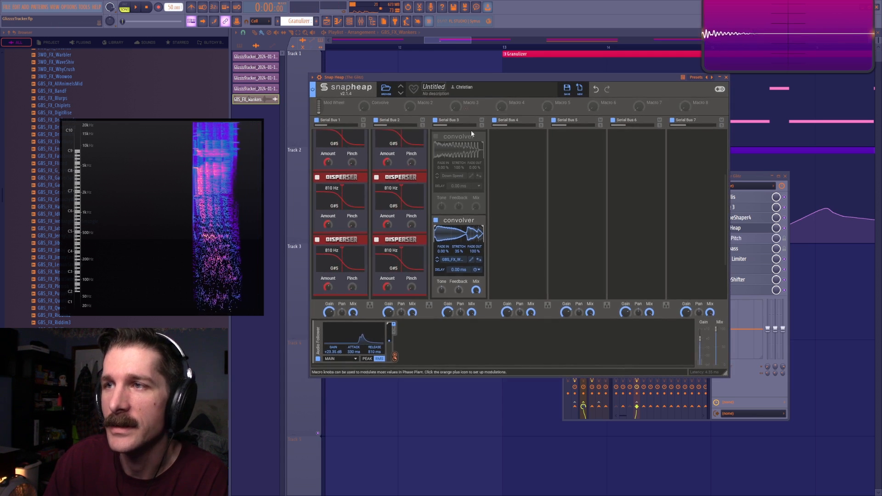
# - Trim the third convolver's impulse response to its final hit and to earlier portions, auditioning the variations
pyautogui.moveTo(483, 228); pyautogui.dragTo(448, 235)
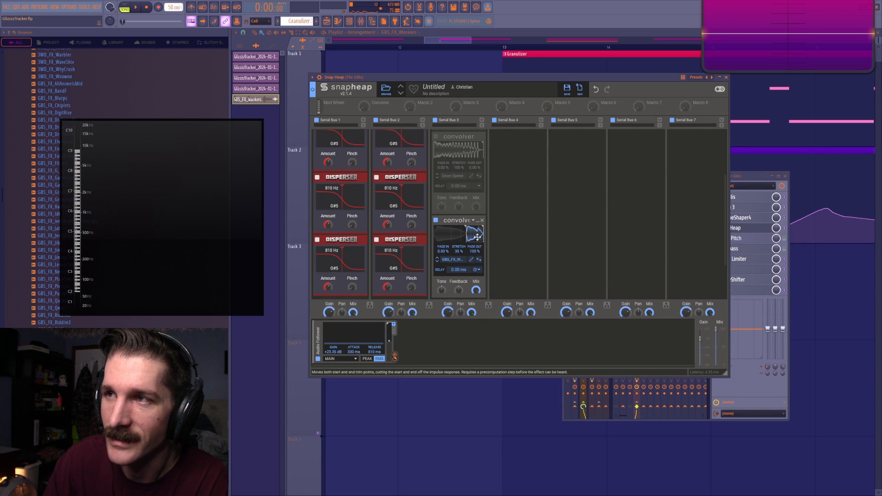
pyautogui.moveTo(451, 75); pyautogui.dragTo(453, 60)
pyautogui.press('space')
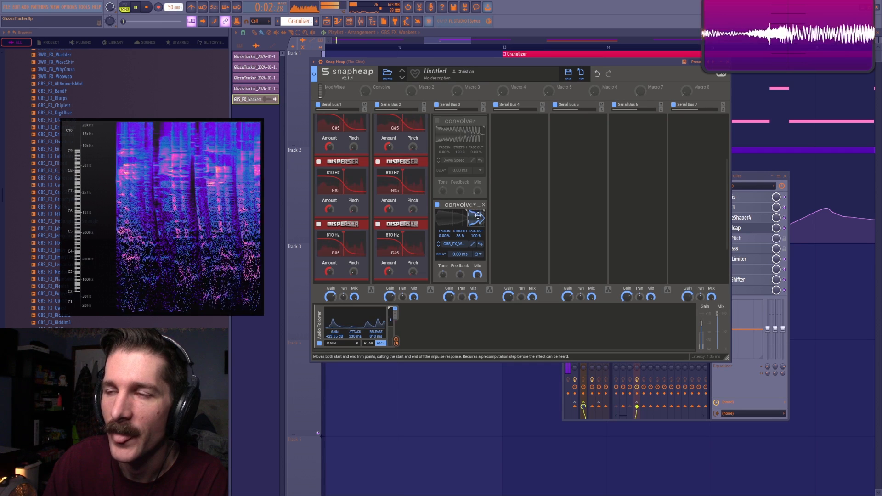
pyautogui.press('space')
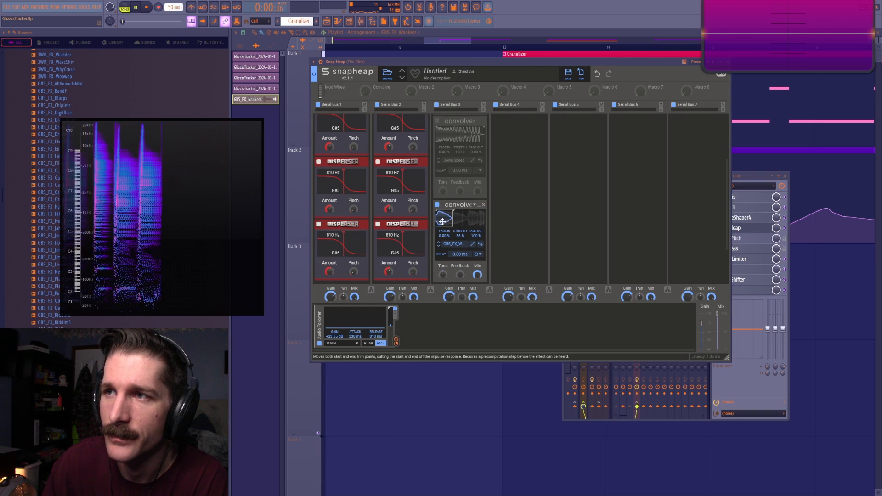
pyautogui.press('space')
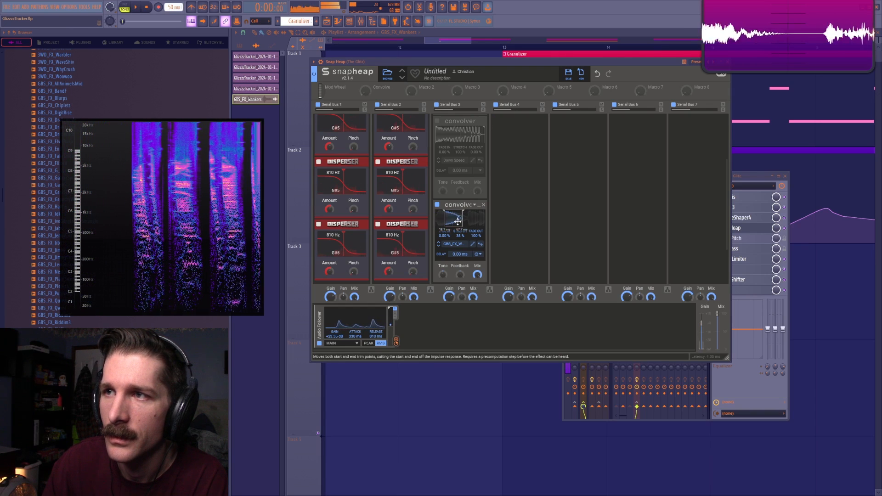
pyautogui.press('space')
# - Audition the third convolver at 100% and 10% stretch while widening its impulse response trim range
pyautogui.press('space')
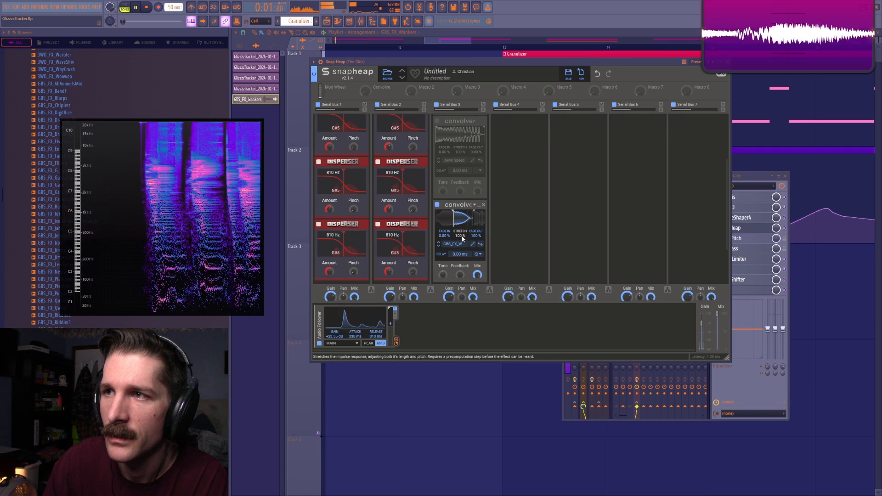
pyautogui.press('space')
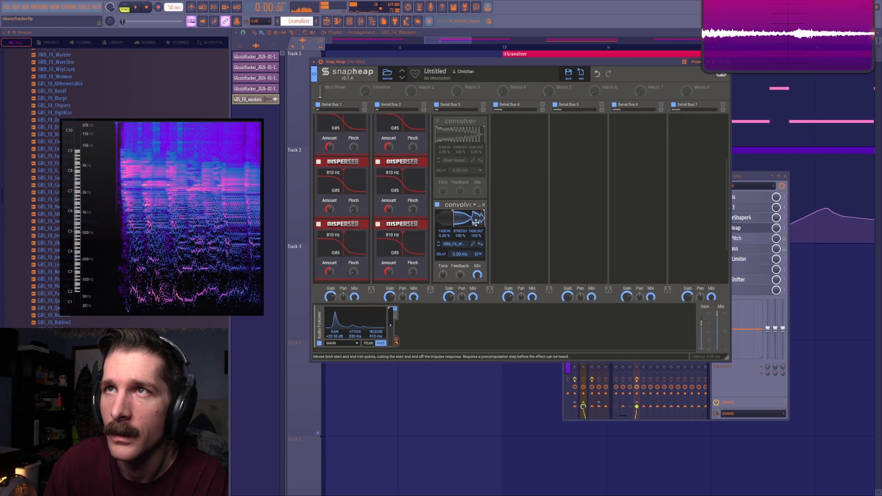
pyautogui.moveTo(453, 218); pyautogui.dragTo(461, 244)
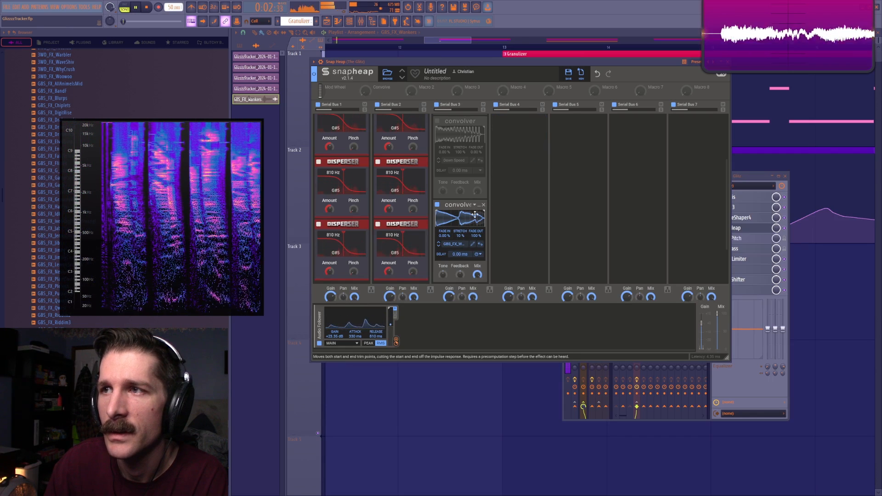
pyautogui.press('space')
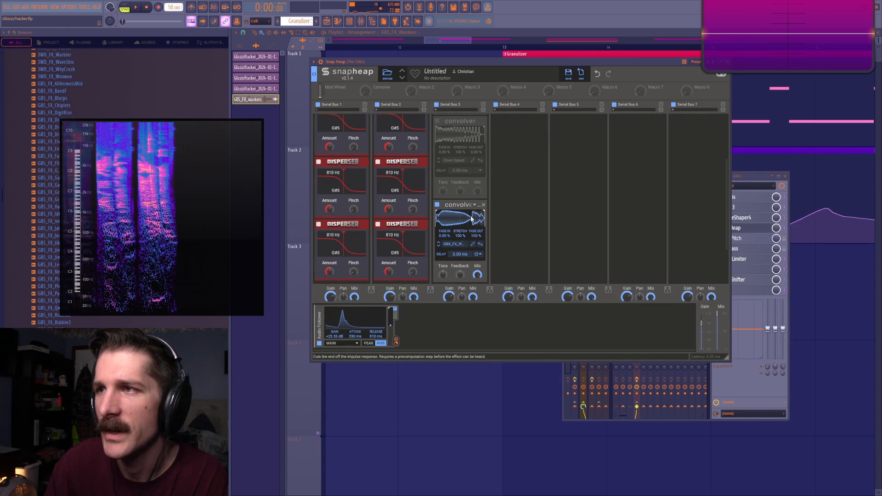
# - Load another GBS_FX sample into the third convolver, set stretch to 25% and delay to 2.51 ms, and audition it
pyautogui.click(438, 205)
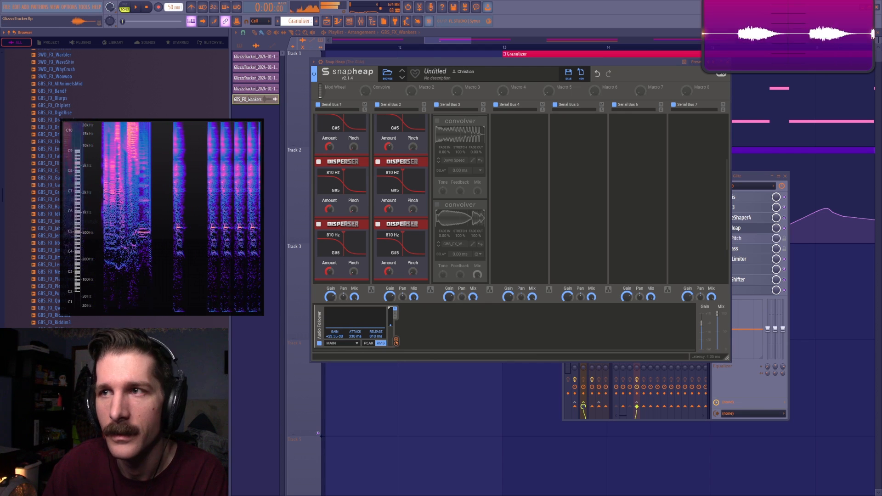
pyautogui.moveTo(479, 207); pyautogui.dragTo(446, 207)
pyautogui.press('space')
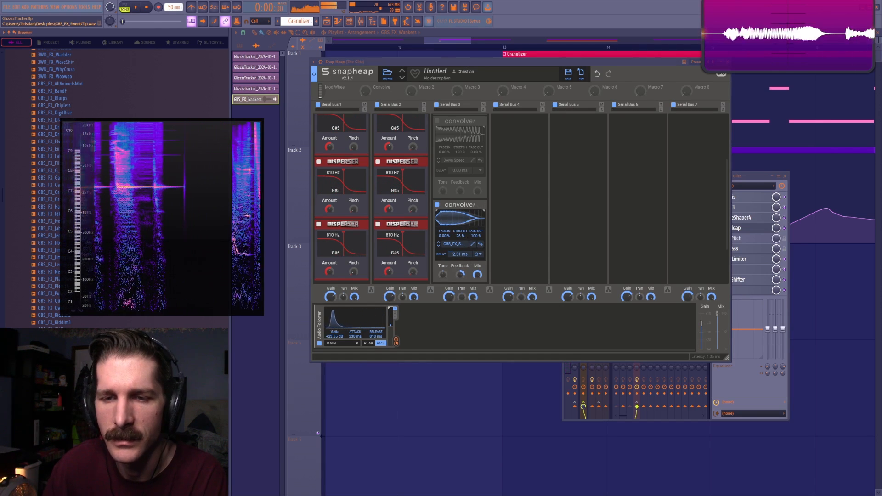
# - Load a different GBS_FX sample into the third convolver, audition it with 14% stretch and 9.76 ms delay, and disable the convolver
pyautogui.moveTo(53, 404); pyautogui.dragTo(473, 222)
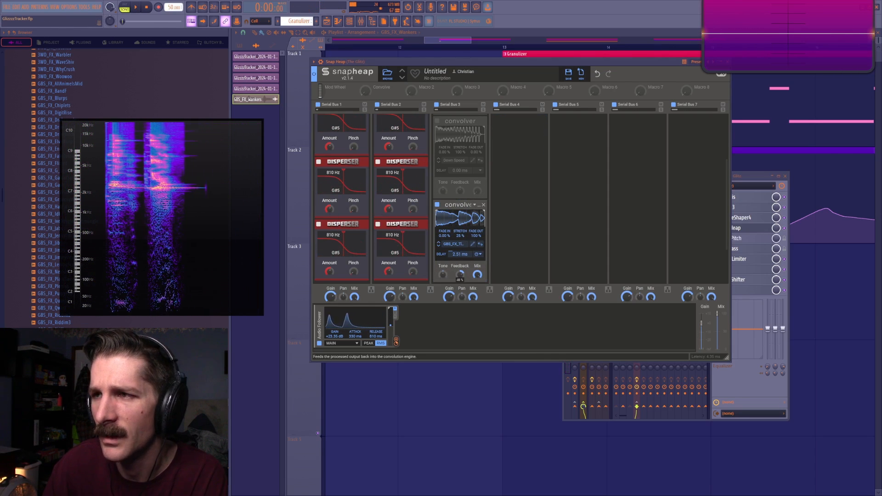
pyautogui.moveTo(462, 255); pyautogui.dragTo(474, 231)
pyautogui.press('space')
pyautogui.press('space')
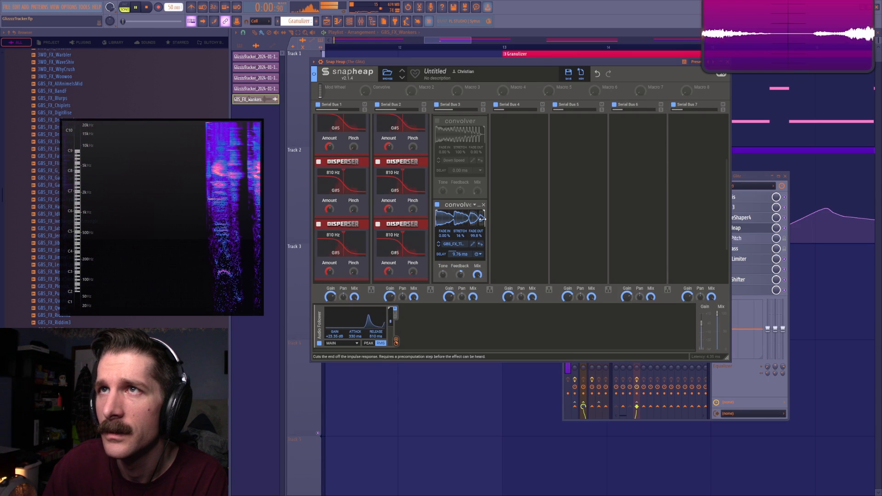
pyautogui.press('space')
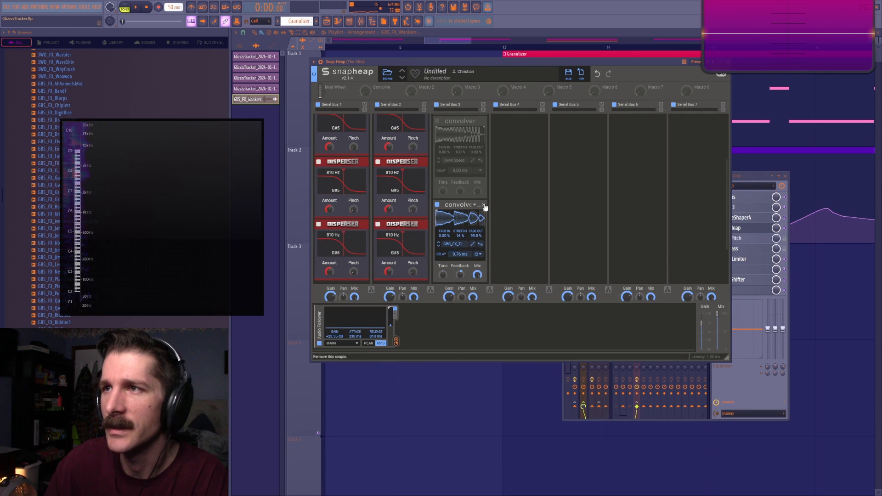
pyautogui.click(437, 205)
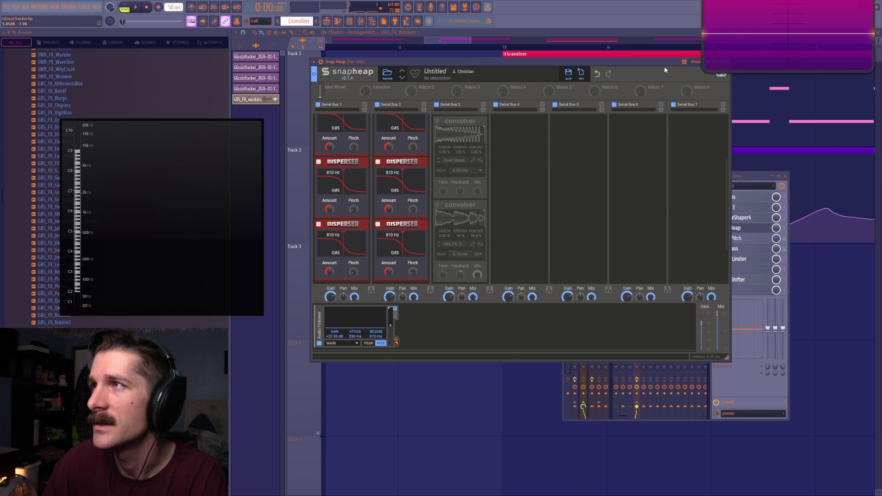
# - Close Snap Heap and move the playhead to bar 25, where the Inner Pitch automation clip starts in the playlist
pyautogui.moveTo(665, 70); pyautogui.dragTo(698, 93)
pyautogui.click(709, 106)
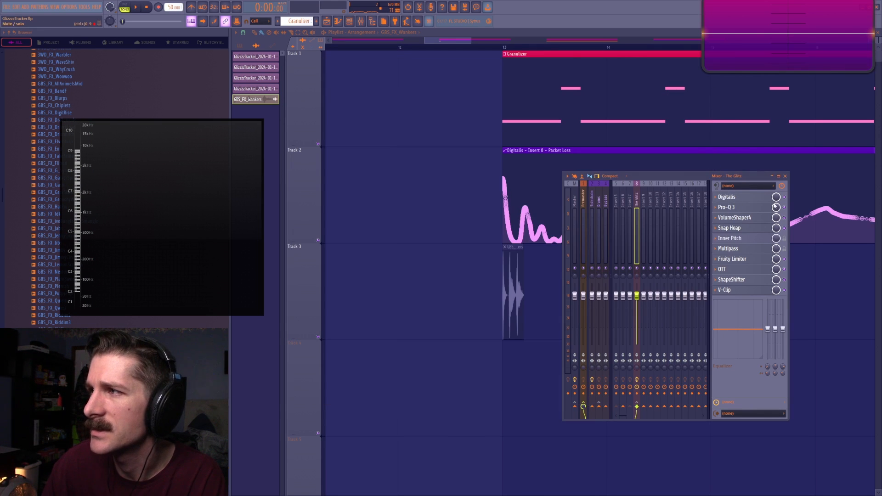
pyautogui.press('F9')
pyautogui.scroll(-7, 449, 47)
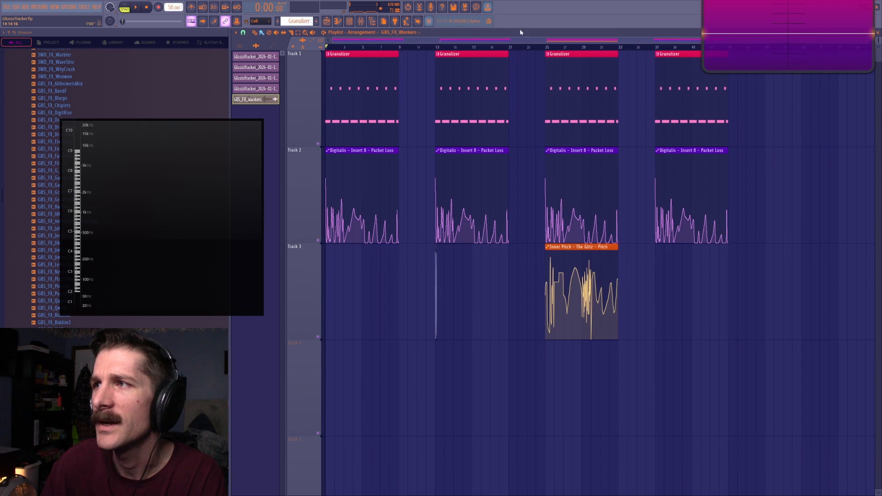
pyautogui.moveTo(515, 44); pyautogui.dragTo(563, 38)
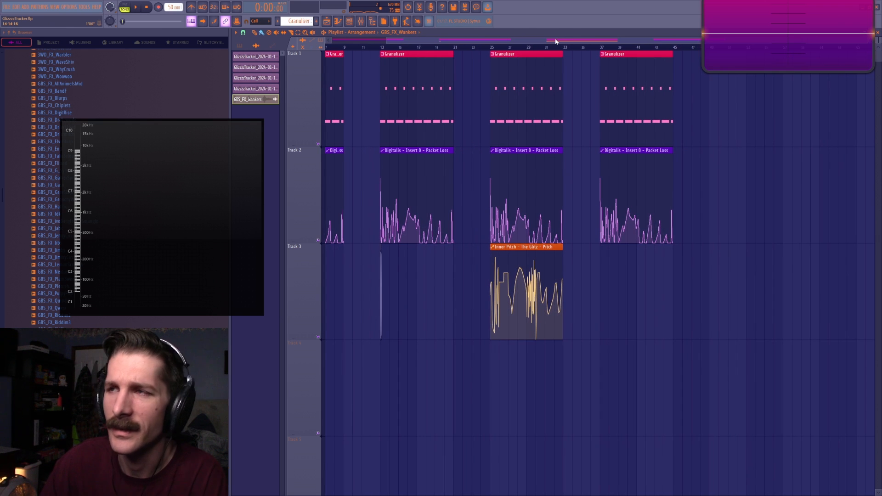
pyautogui.scroll(8, 496, 51)
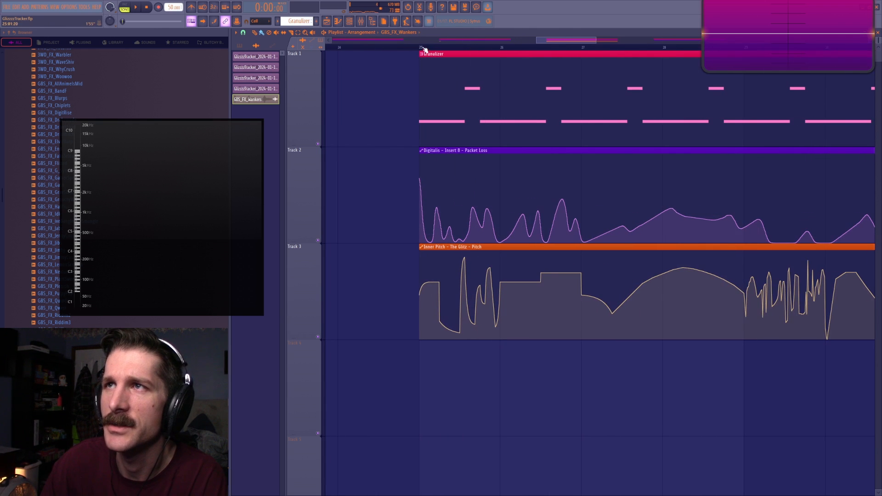
pyautogui.click(362, 23)
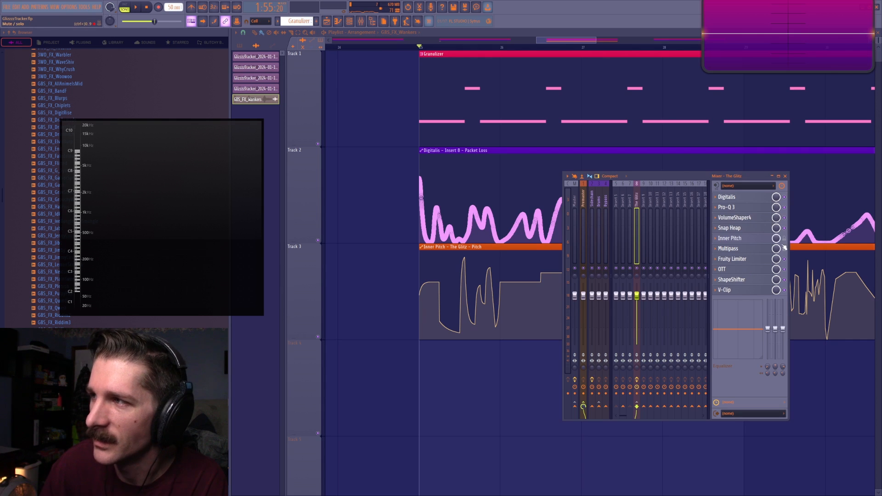
# - Open Inner Pitch from The Glitz mixer track, enable it and audition its pitch automation from bar 25
pyautogui.click(742, 240)
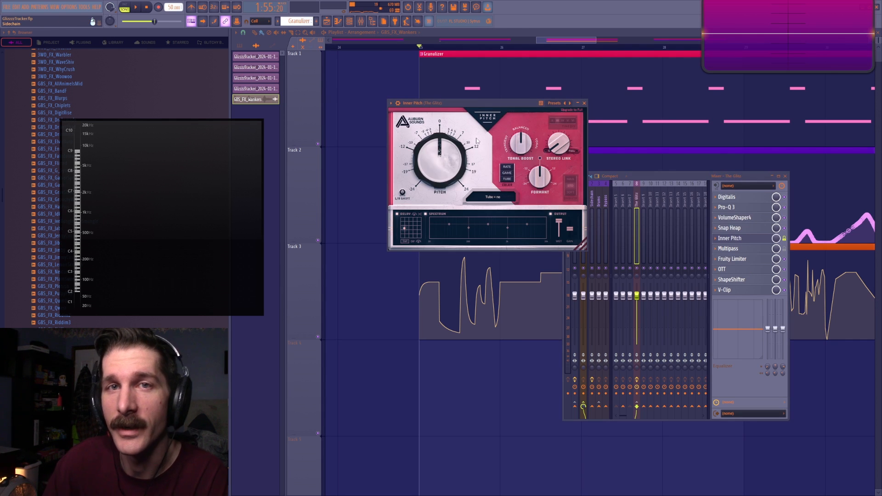
pyautogui.moveTo(463, 103); pyautogui.dragTo(473, 118)
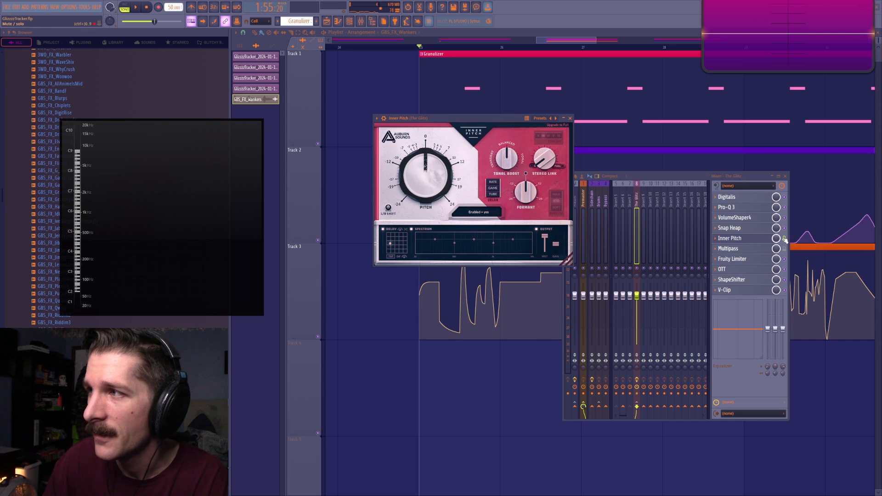
pyautogui.press('space')
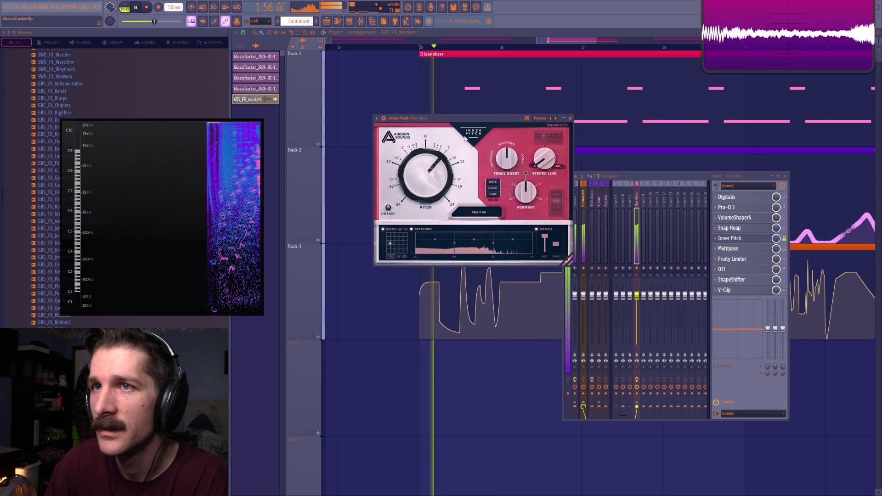
pyautogui.press('space')
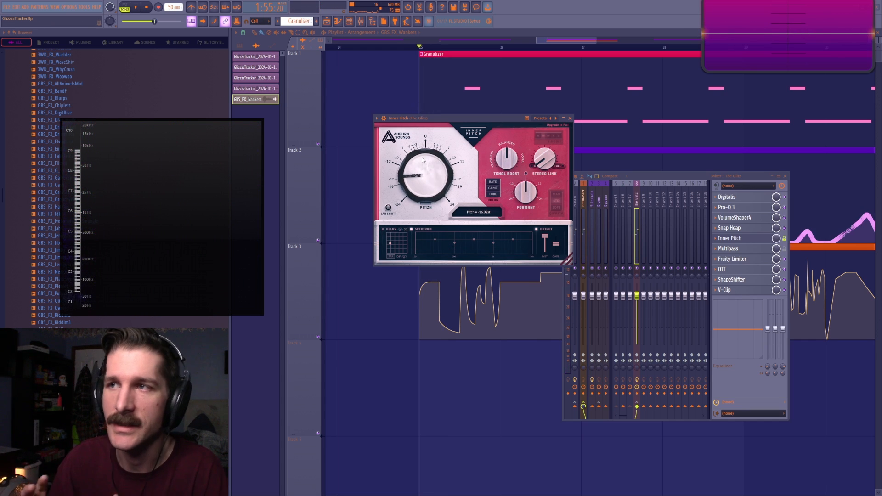
# - Reset the Inner Pitch pitch knob to 0.00 st and audition the automated section again
pyautogui.moveTo(423, 181); pyautogui.dragTo(446, 196)
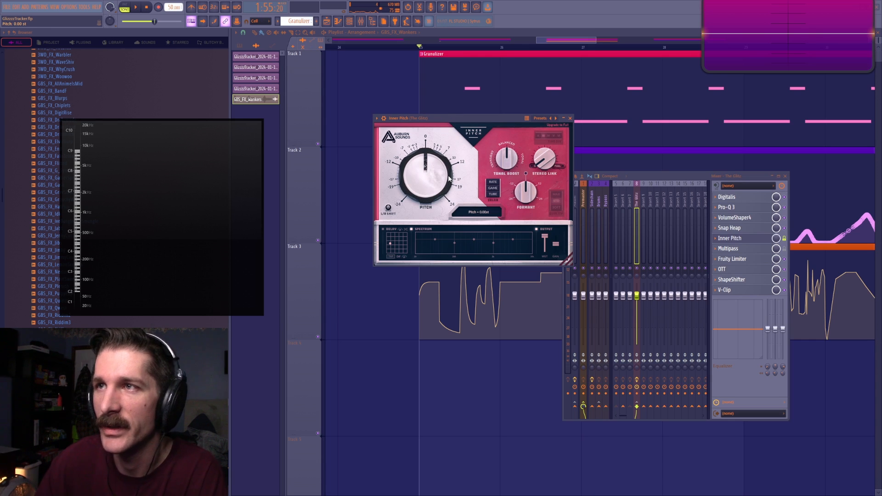
pyautogui.press('space')
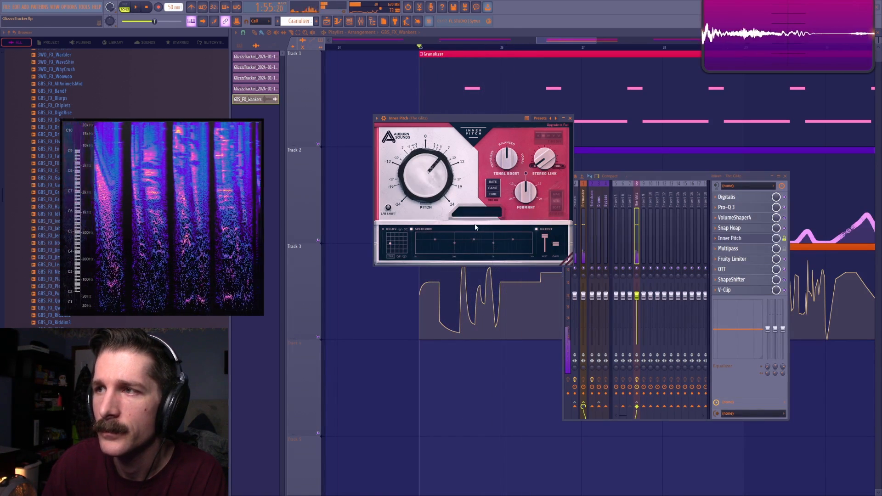
pyautogui.press('space')
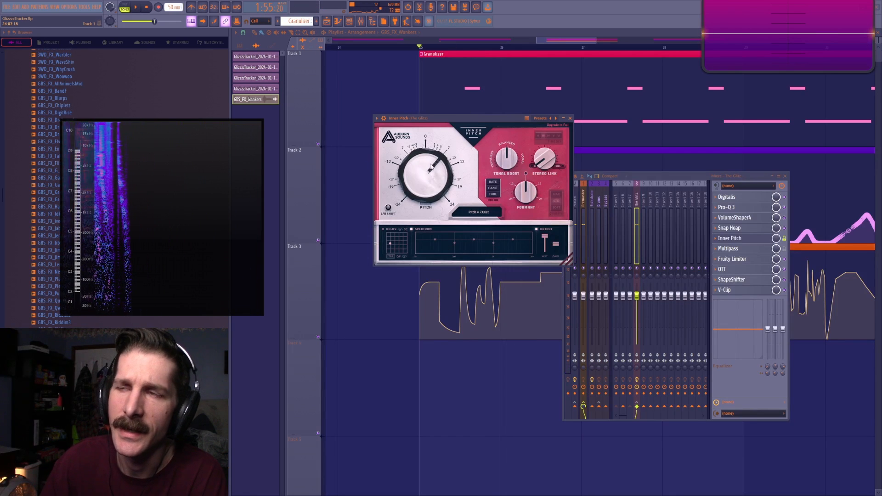
# - Audition the automated pitch from bar 25 with the Inner Pitch wet output at 66% and 29%
pyautogui.moveTo(533, 192)
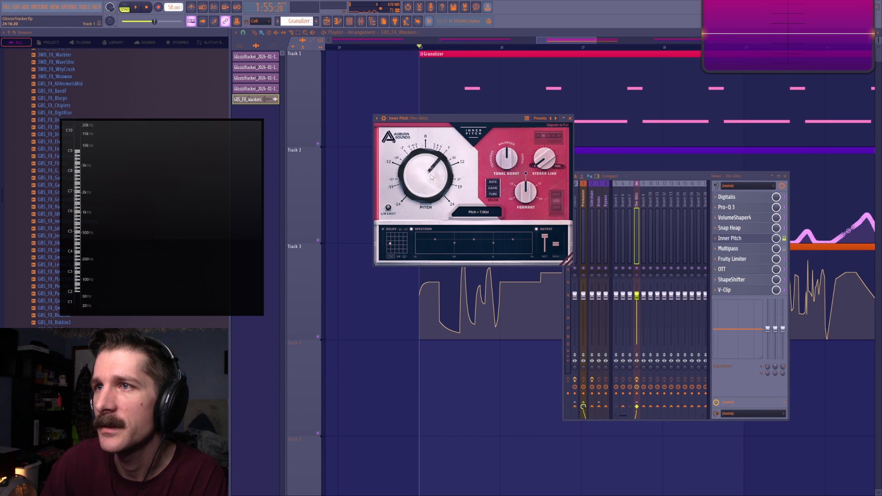
pyautogui.press('space')
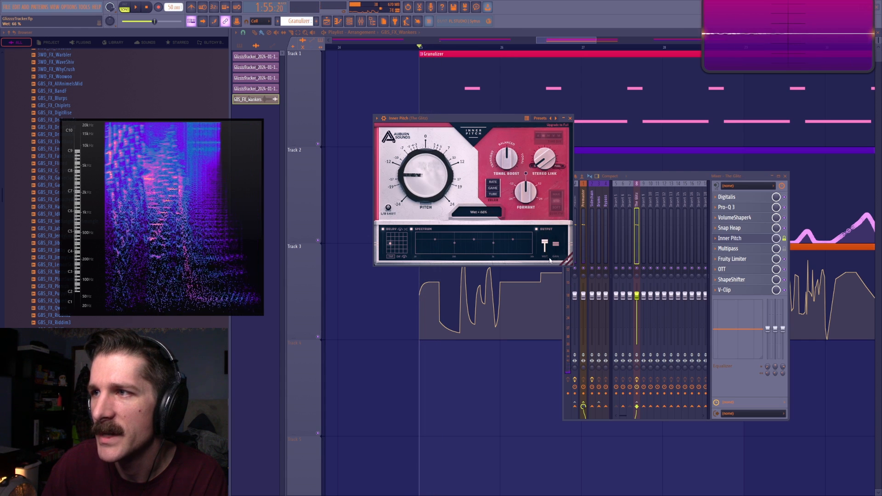
pyautogui.press('space')
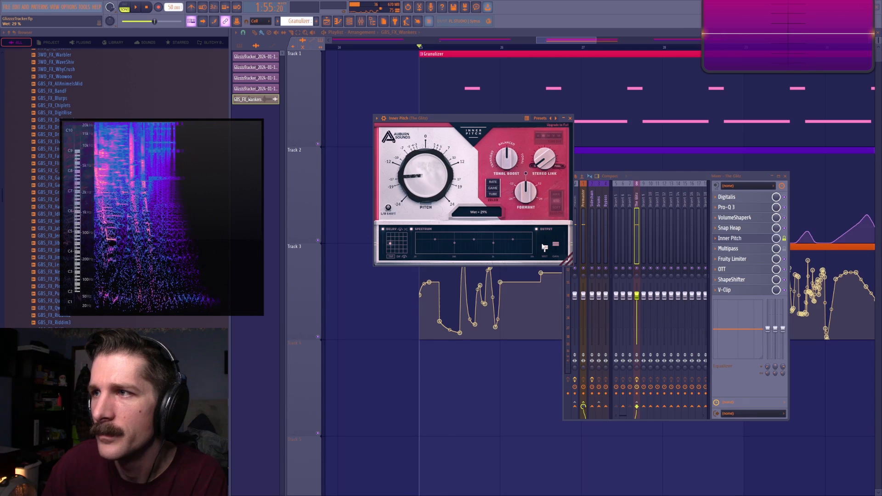
# - Move the playhead to bar 26 and audition the stepped pitch automation through Inner Pitch
pyautogui.click(501, 46)
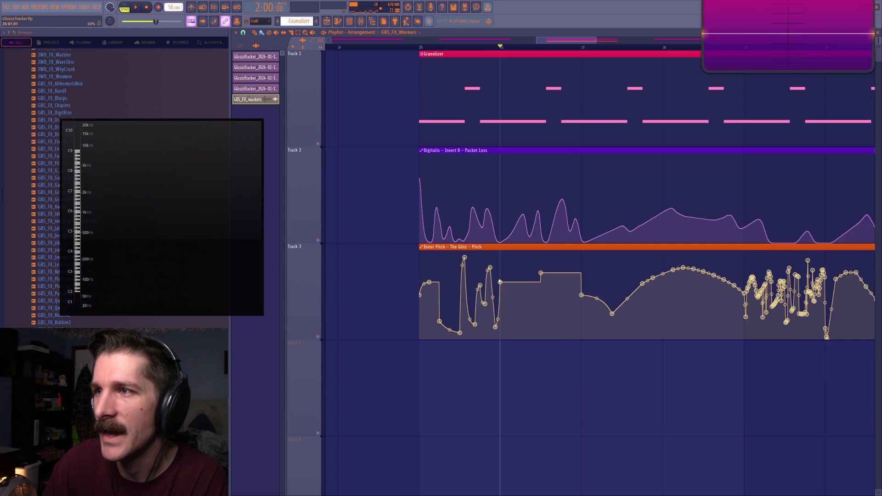
pyautogui.press('F9')
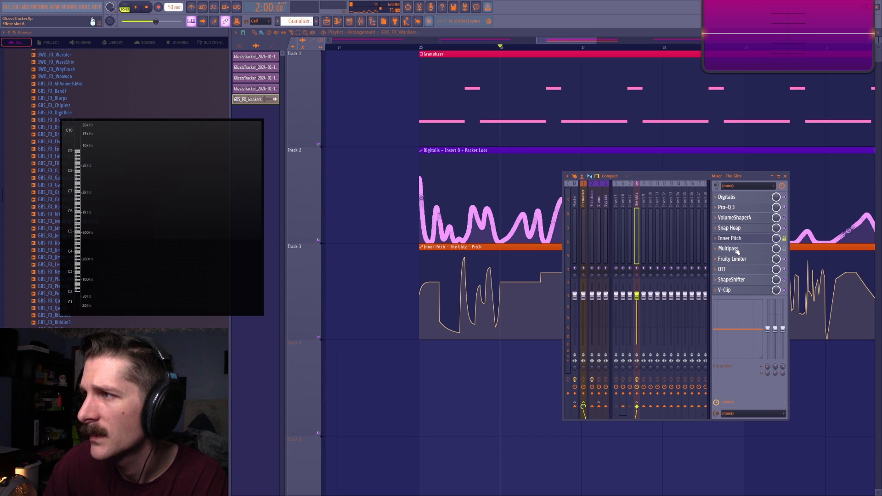
pyautogui.click(737, 241)
pyautogui.press('space')
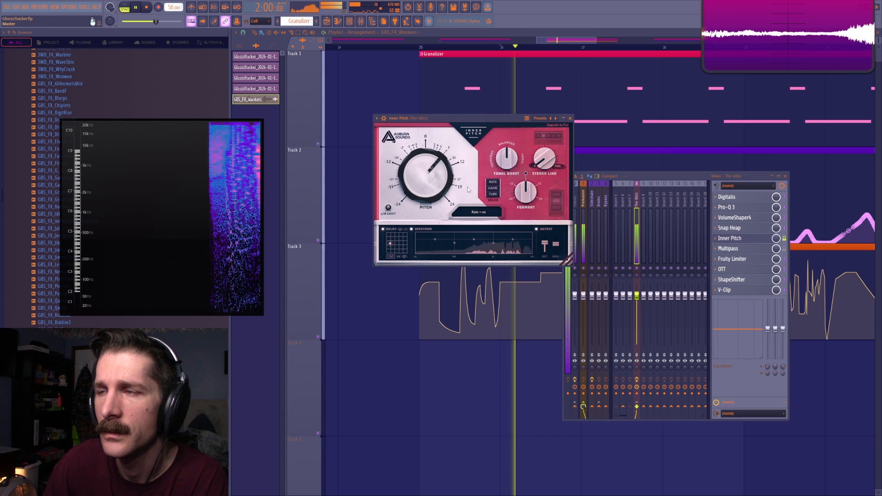
pyautogui.press('space')
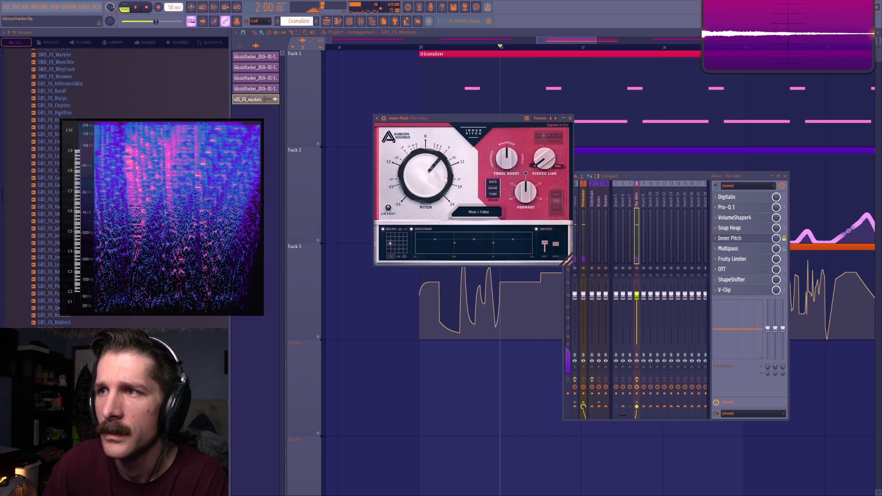
# - Audition the section from bar 26 with the Inner Pitch delay time at 40 and 1000
pyautogui.moveTo(390, 243)
pyautogui.mouseDown()
pyautogui.moveTo(375, 250)
pyautogui.moveTo(382, 249)
pyautogui.mouseUp()
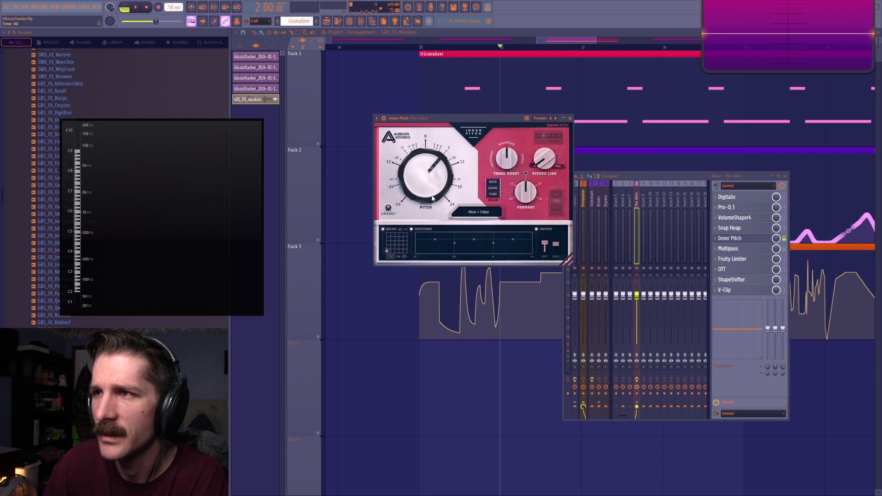
pyautogui.press('space')
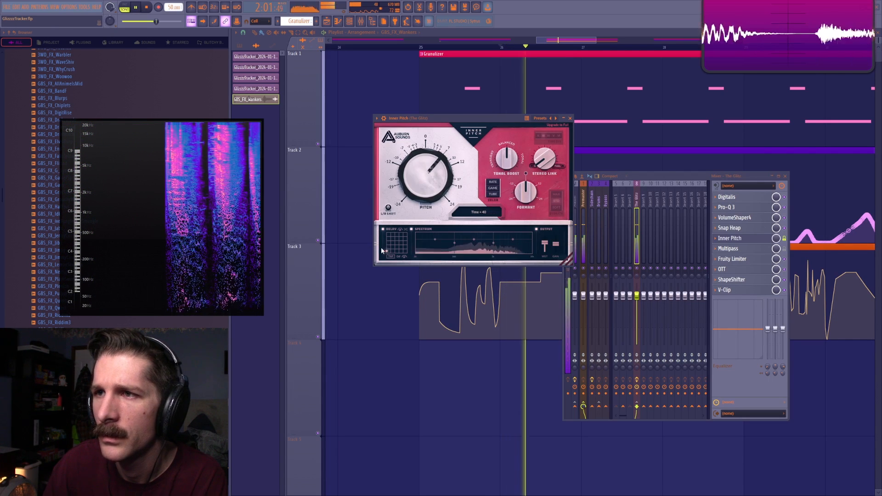
pyautogui.moveTo(382, 250); pyautogui.dragTo(421, 244)
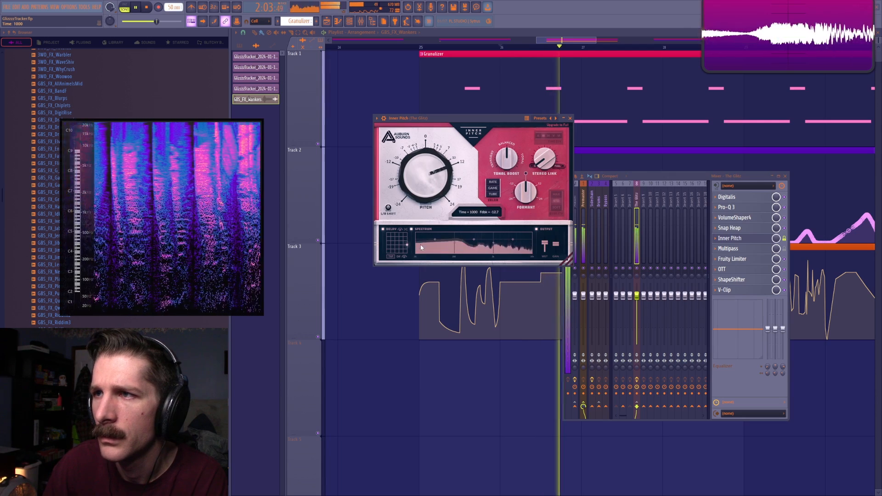
pyautogui.press('space')
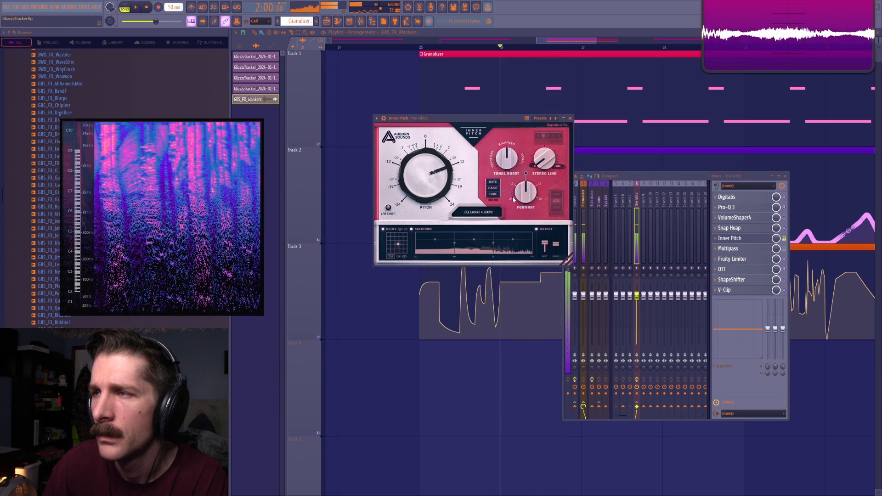
# - Set the pitch automation point at bar 26 to 0.5 and delete the raised point following it
pyautogui.moveTo(426, 176); pyautogui.dragTo(424, 243)
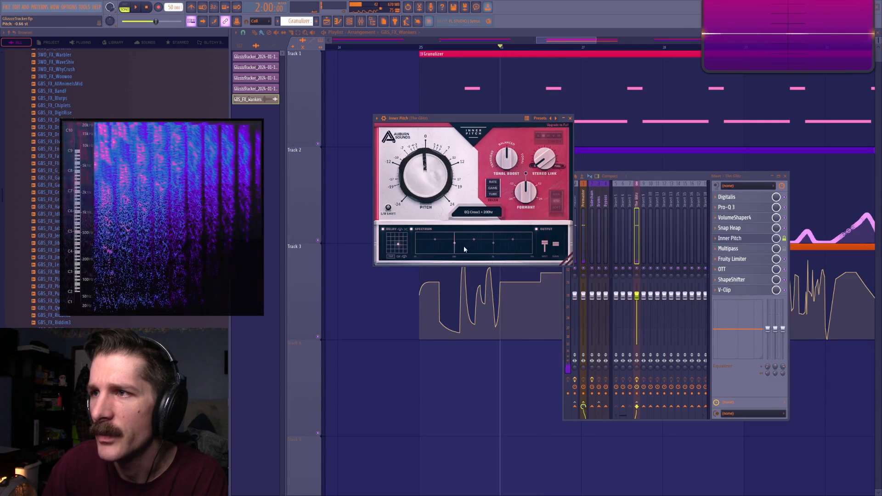
pyautogui.rightClick(500, 281)
pyautogui.click(524, 403)
pyautogui.write('.5')
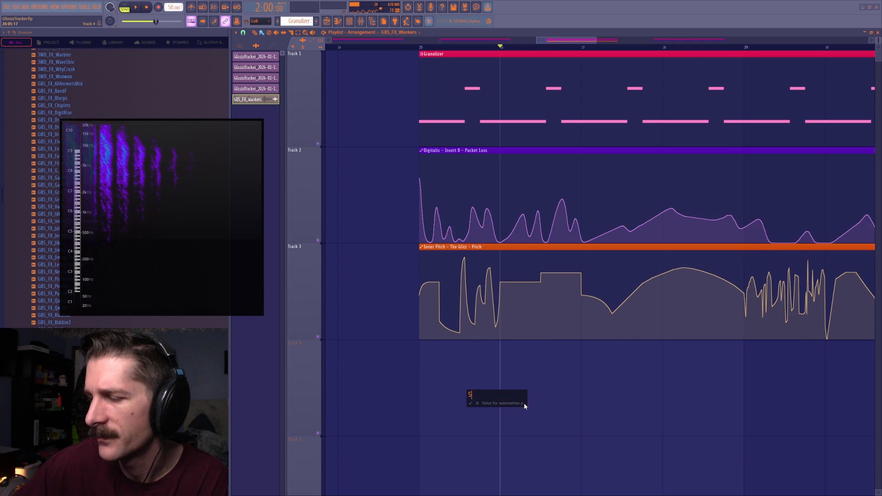
pyautogui.press('Return')
pyautogui.rightClick(540, 273)
pyautogui.click(553, 282)
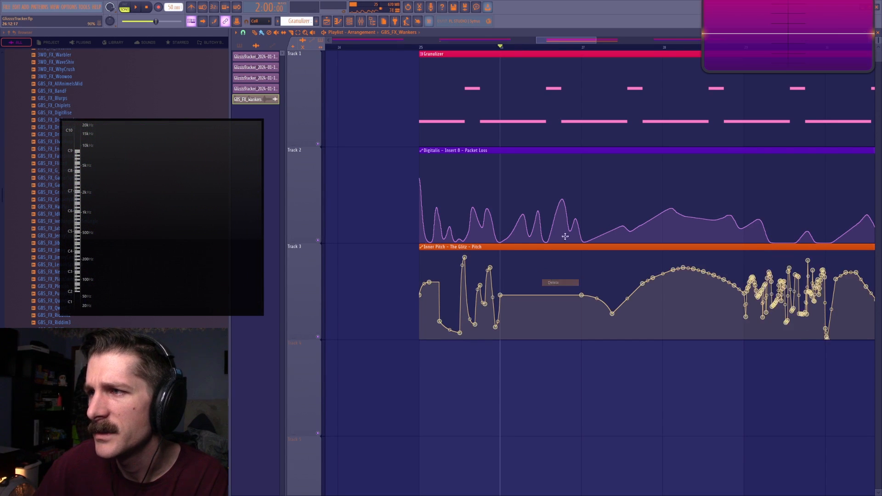
# - Reopen Inner Pitch and audition the flattened pitch from bar 26 with delay times of 73, 174 and 580
pyautogui.press('F9')
pyautogui.click(758, 248)
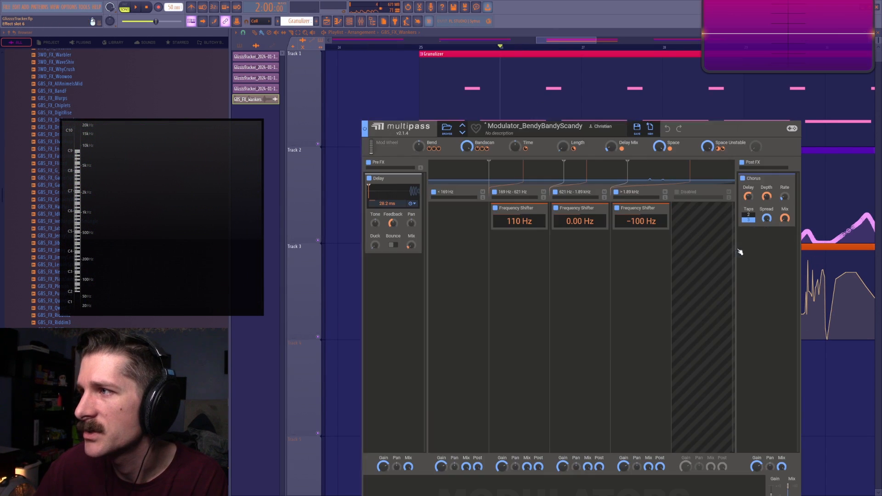
pyautogui.click(800, 117)
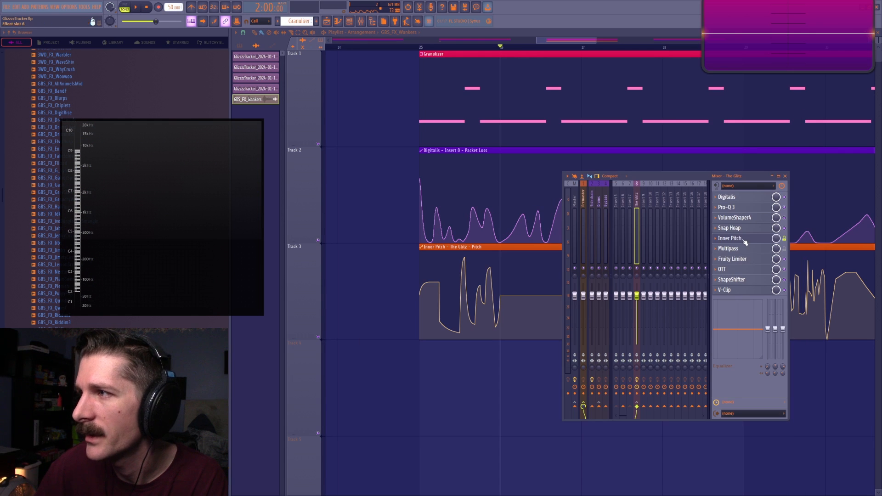
pyautogui.click(737, 241)
pyautogui.press('space')
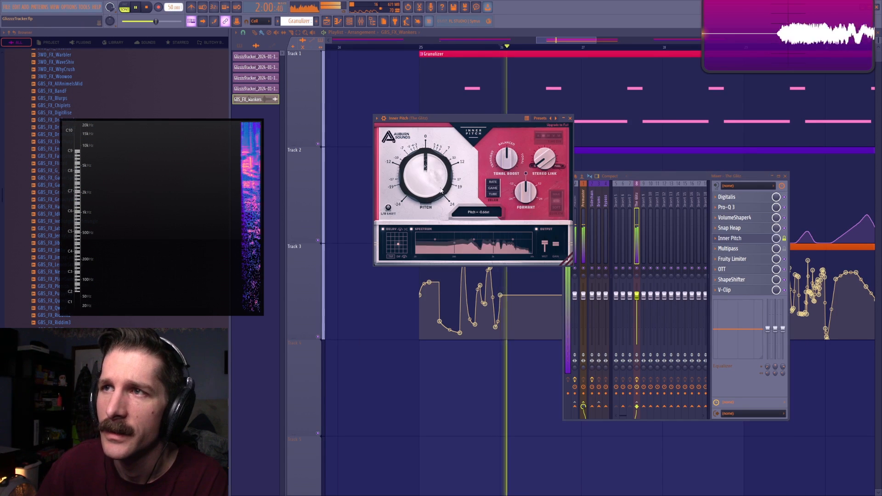
pyautogui.press('space')
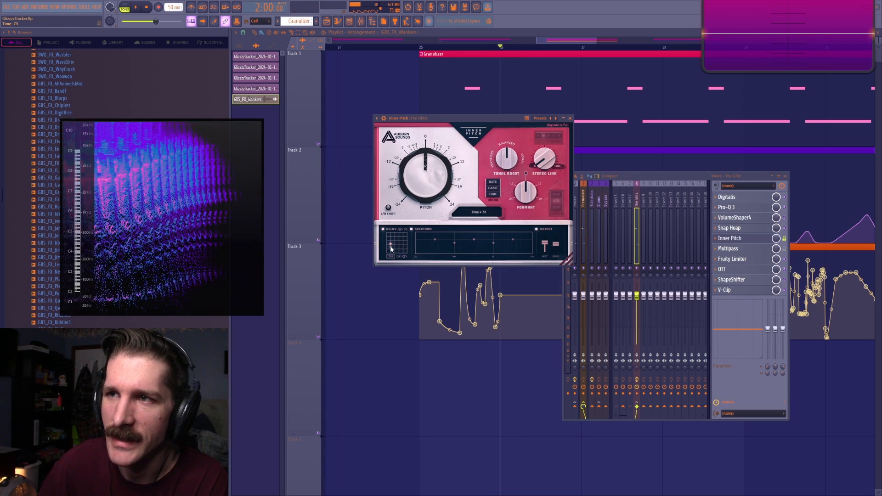
pyautogui.press('space')
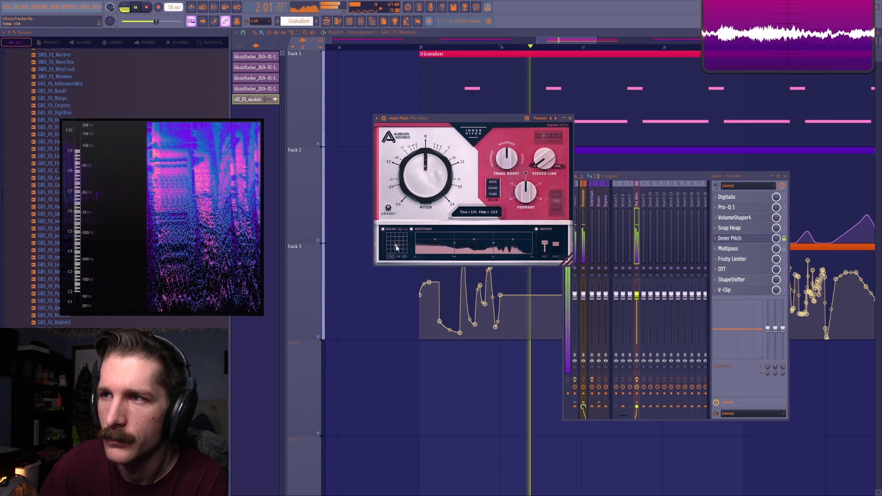
pyautogui.press('space')
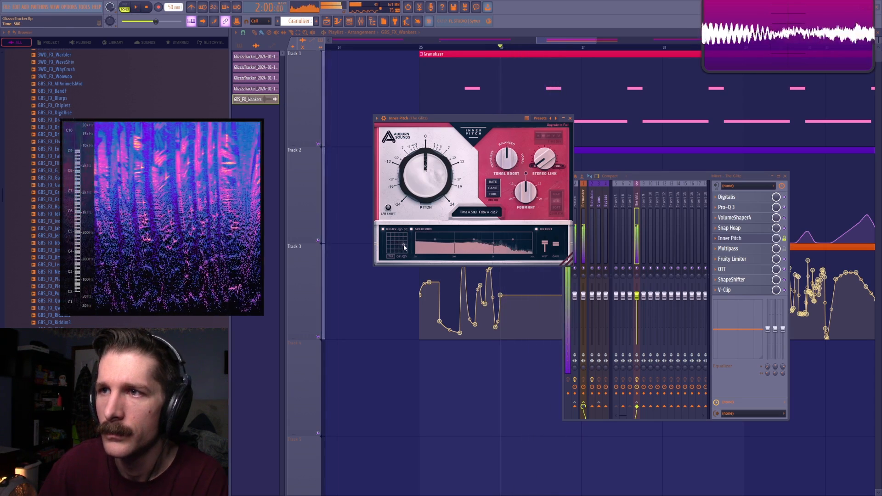
# - Toggle the Inner Pitch delay section, stop playback and close the plugin
pyautogui.click(383, 229)
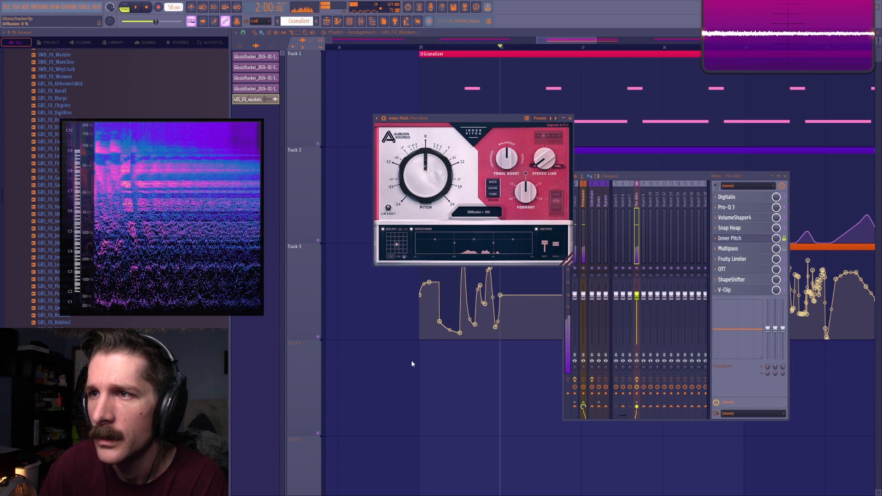
pyautogui.click(148, 7)
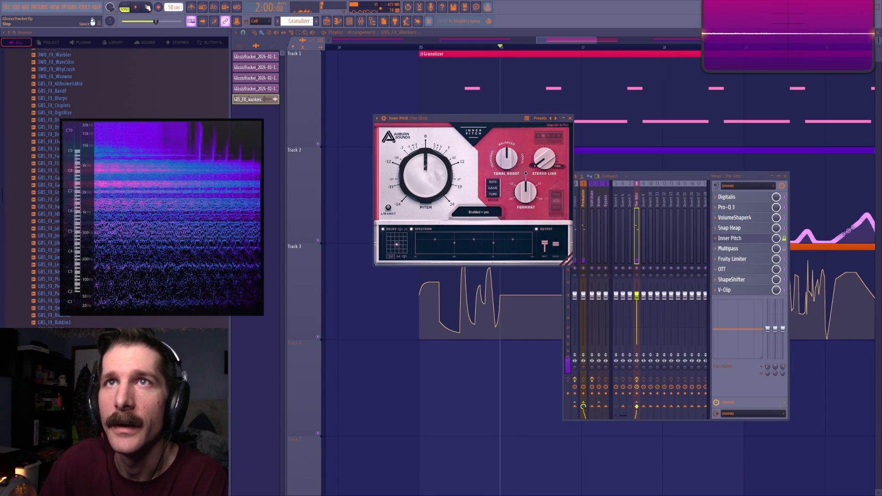
pyautogui.click(571, 119)
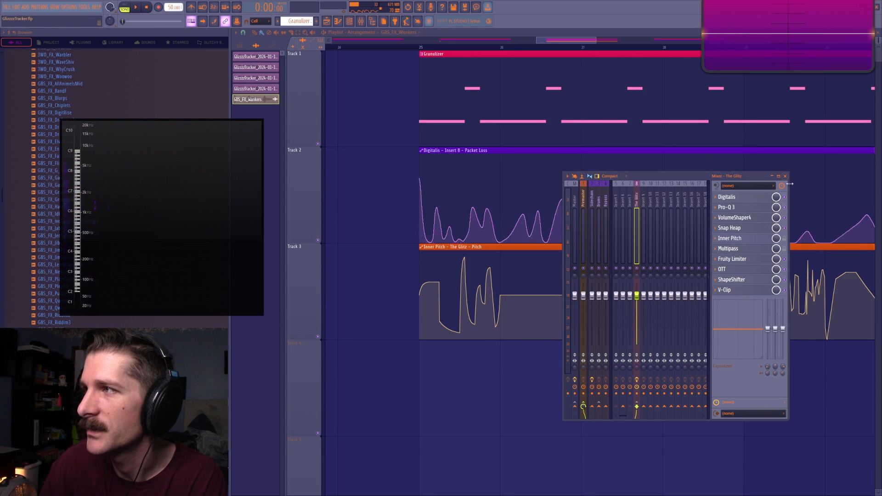
# - Set the playhead at the second Granulizer clip, bar 37, and open Multipass on The Glitz mixer track
pyautogui.scroll(-4, 565, 50)
pyautogui.moveTo(566, 40); pyautogui.dragTo(664, 47)
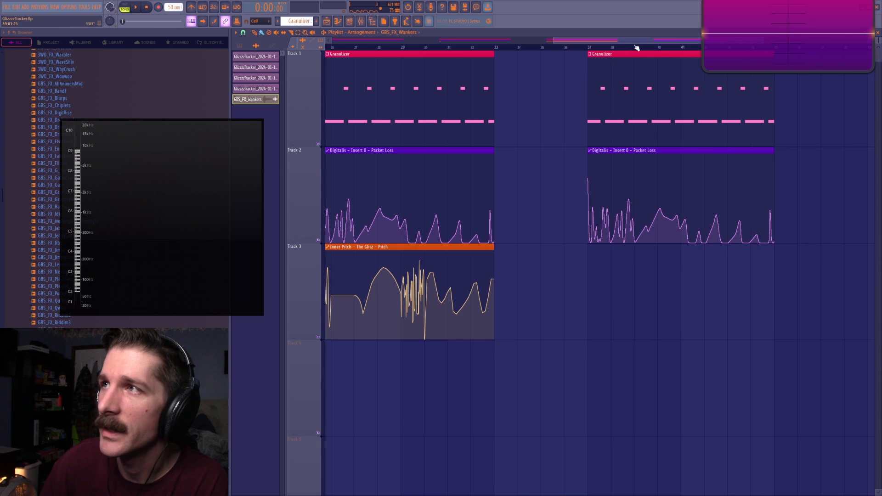
pyautogui.press('F9')
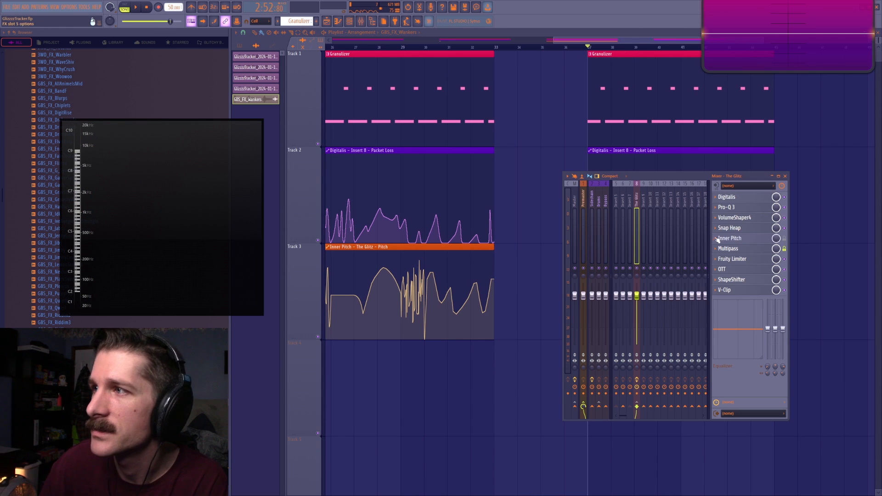
pyautogui.click(738, 252)
pyautogui.moveTo(469, 117); pyautogui.dragTo(452, 65)
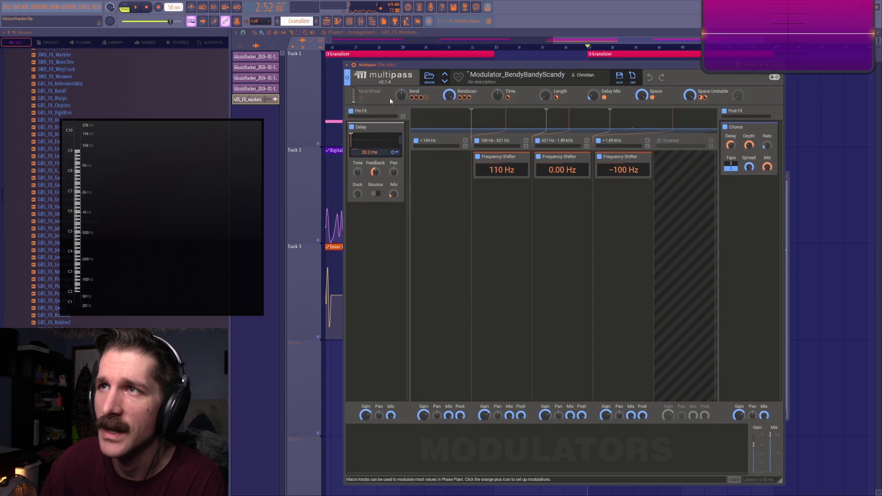
# - Audition the clip from bar 37 through Multipass, and reset the Space macro and set Bandscan to 0%
pyautogui.press('space')
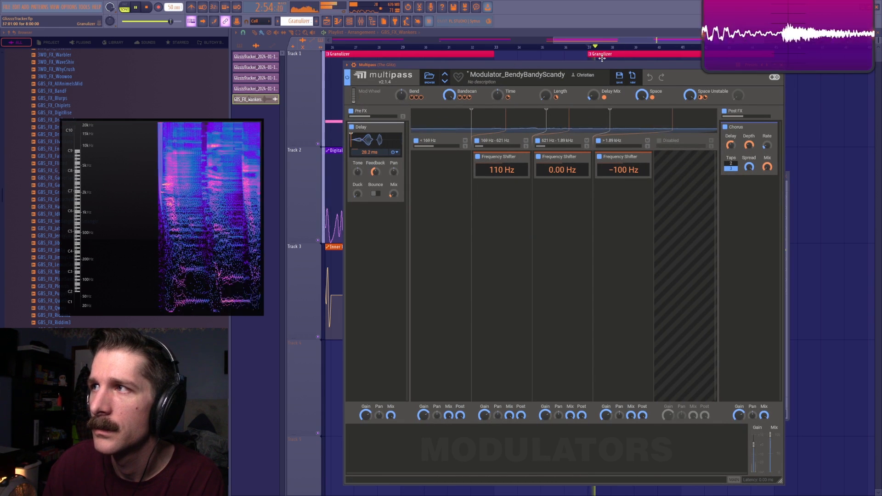
pyautogui.press('space')
pyautogui.doubleClick(642, 95)
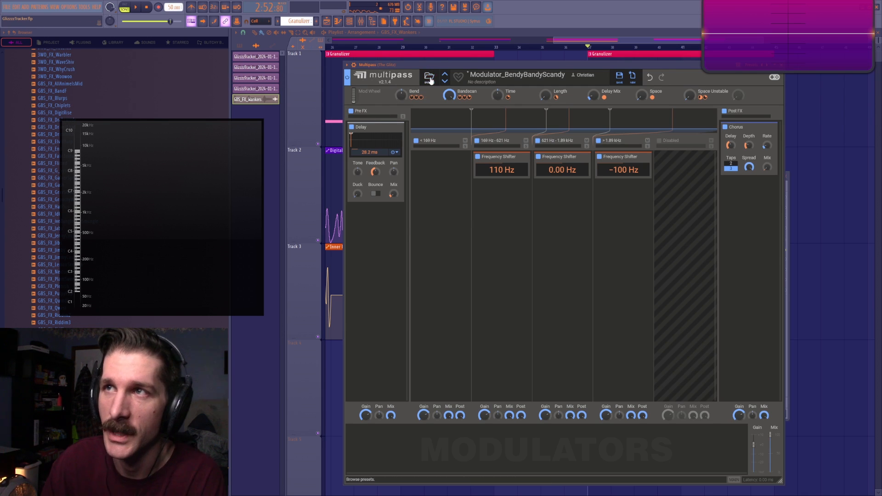
pyautogui.moveTo(541, 66)
pyautogui.mouseDown()
pyautogui.moveTo(530, 77)
pyautogui.moveTo(533, 64)
pyautogui.mouseUp()
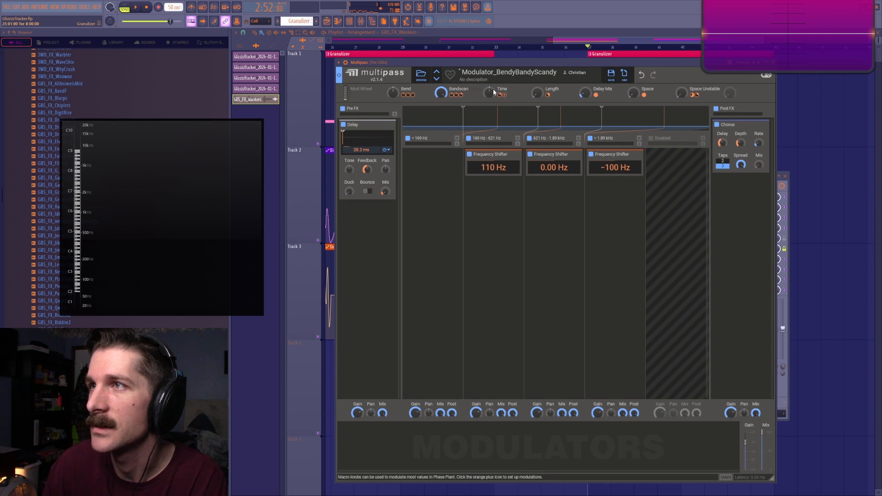
pyautogui.moveTo(398, 63); pyautogui.dragTo(403, 87)
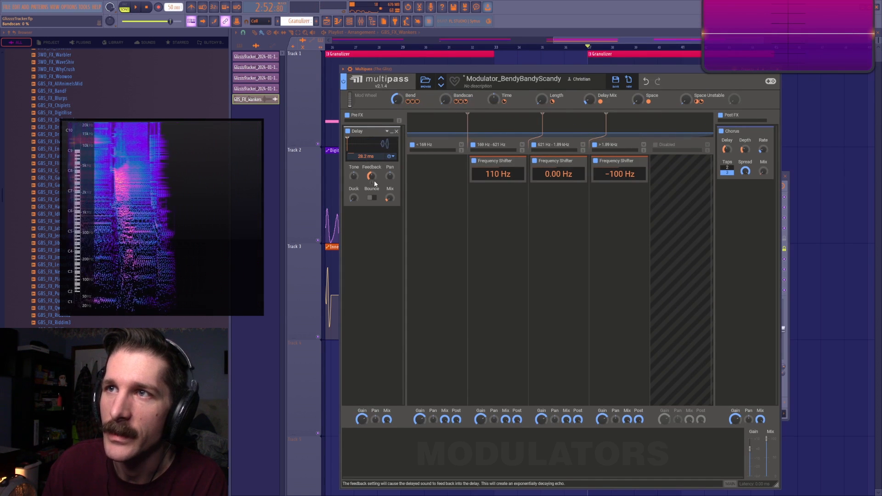
# - Play from bar 37 while adjusting Multipass's Bend macro, ending at -20%
pyautogui.press('space')
pyautogui.press('space')
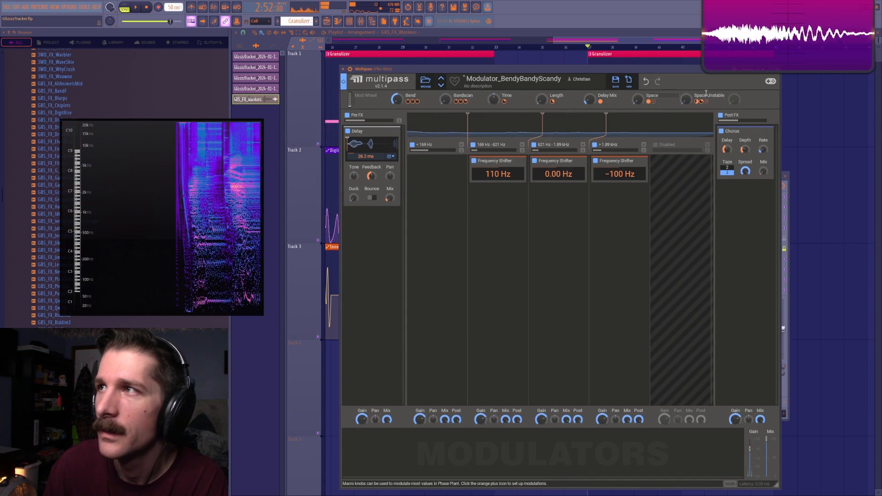
pyautogui.moveTo(606, 101); pyautogui.dragTo(380, 176)
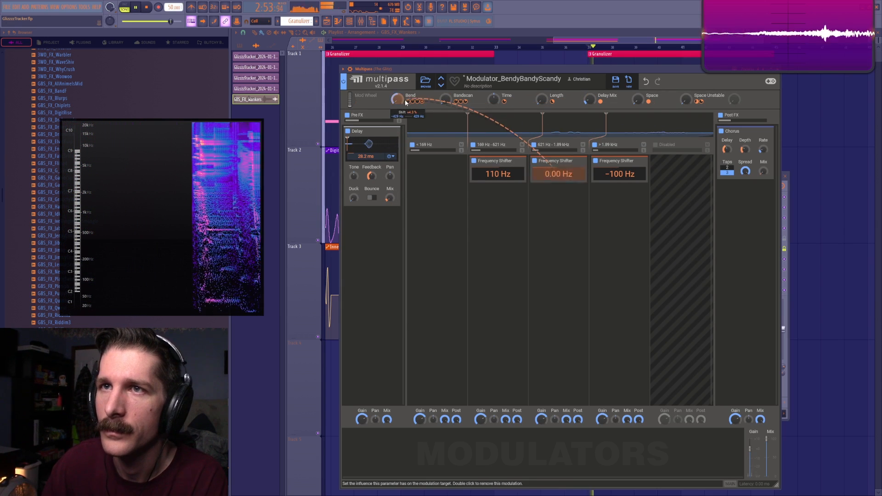
pyautogui.press('space')
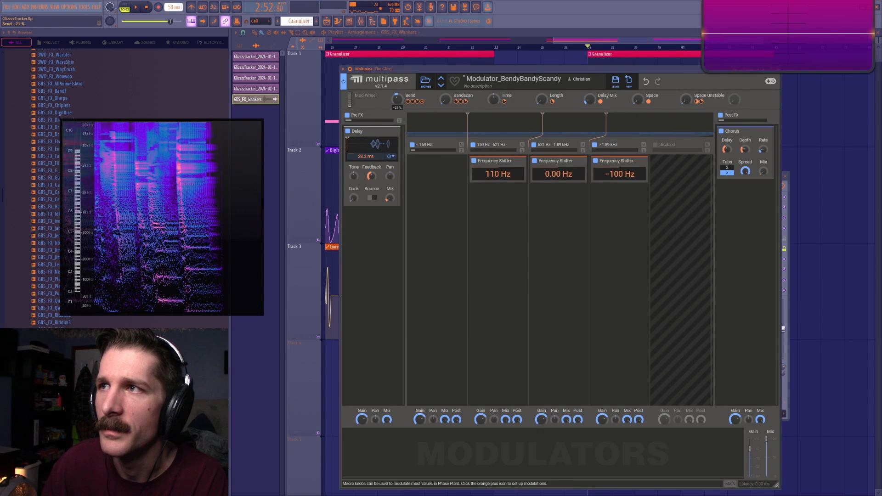
pyautogui.moveTo(398, 100); pyautogui.dragTo(398, 120)
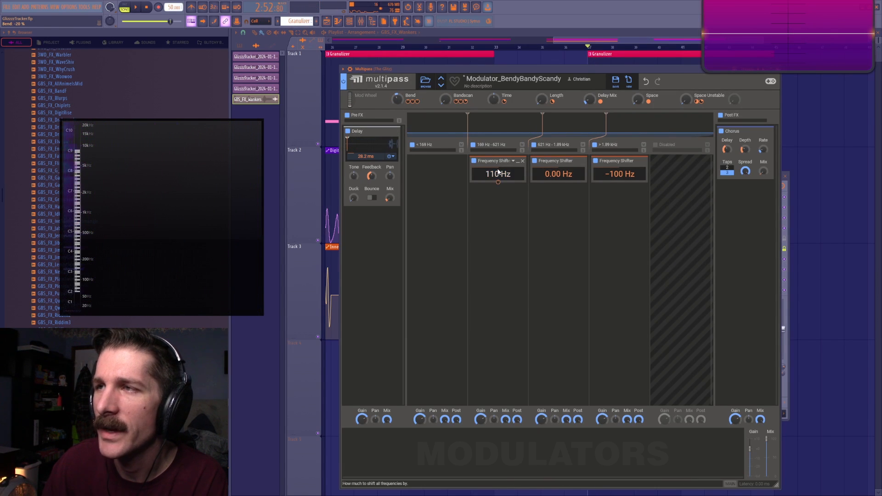
pyautogui.click(493, 196)
pyautogui.click(573, 228)
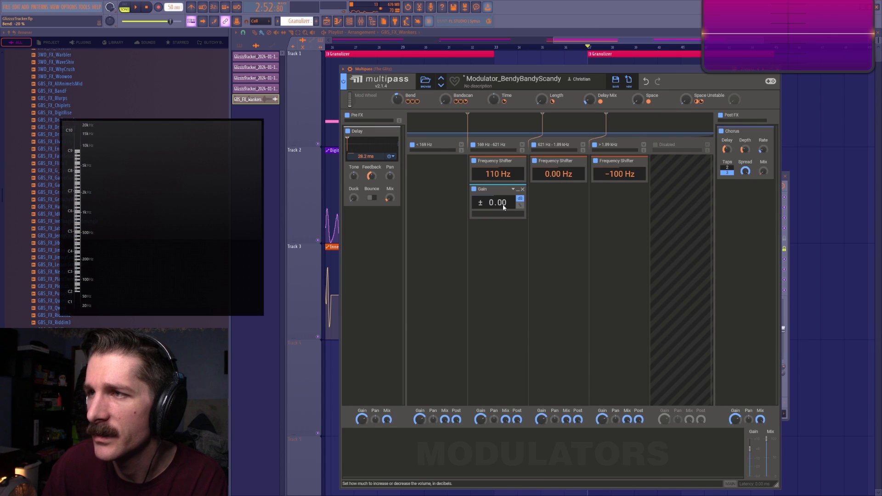
pyautogui.click(523, 190)
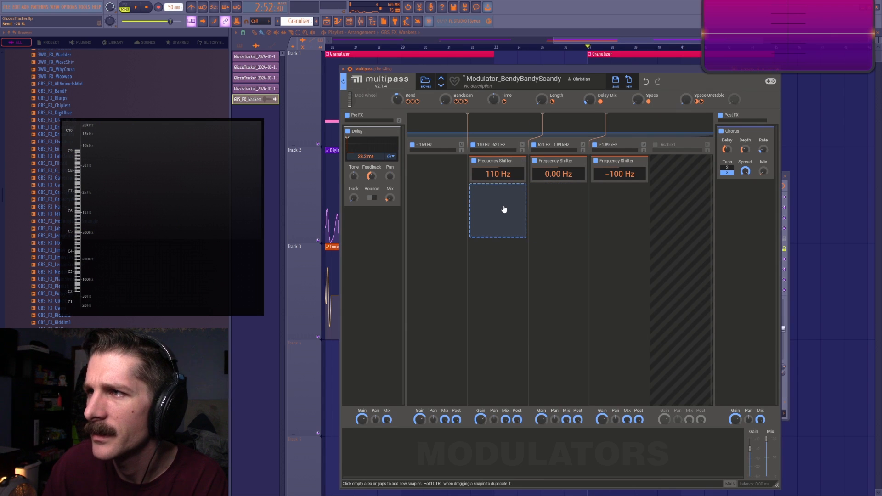
# - Add a second Frequency Shifter to the 169–621 Hz band, bypass the 110 Hz one, and audition a shift of -80.9 Hz
pyautogui.click(505, 207)
pyautogui.click(571, 232)
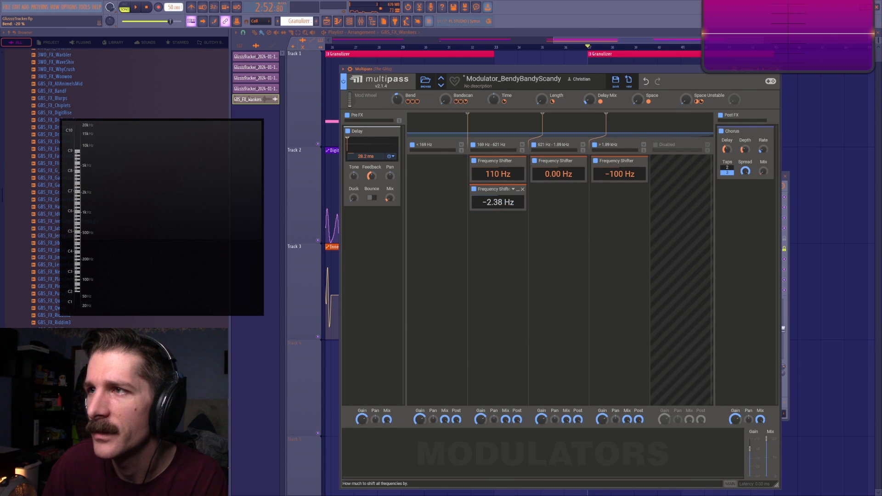
pyautogui.moveTo(500, 203); pyautogui.dragTo(500, 195)
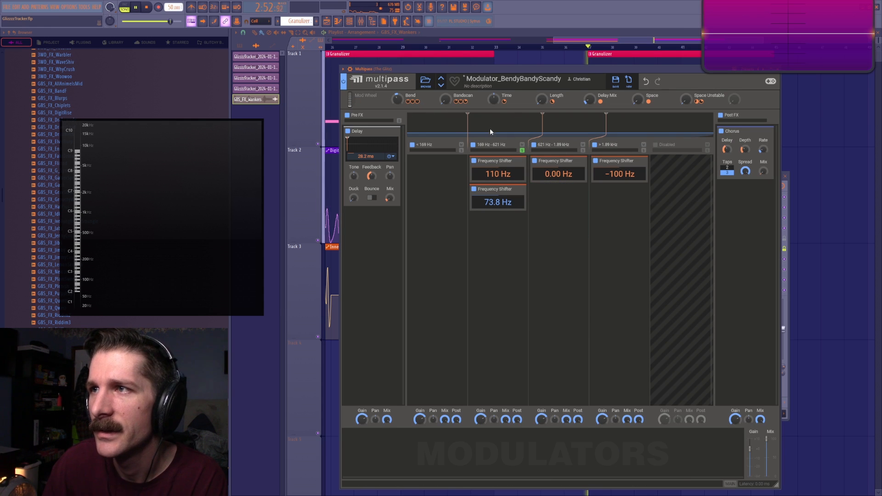
pyautogui.click(474, 160)
pyautogui.press('space')
pyautogui.moveTo(497, 204); pyautogui.dragTo(498, 219)
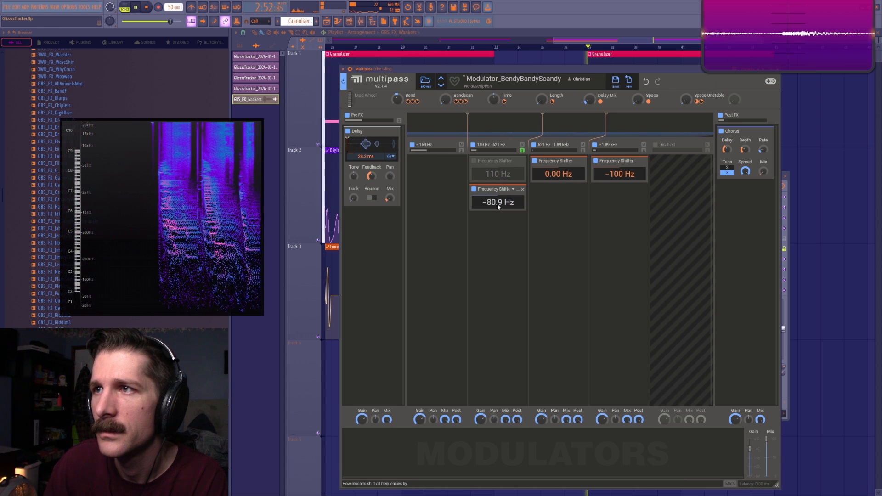
pyautogui.press('space')
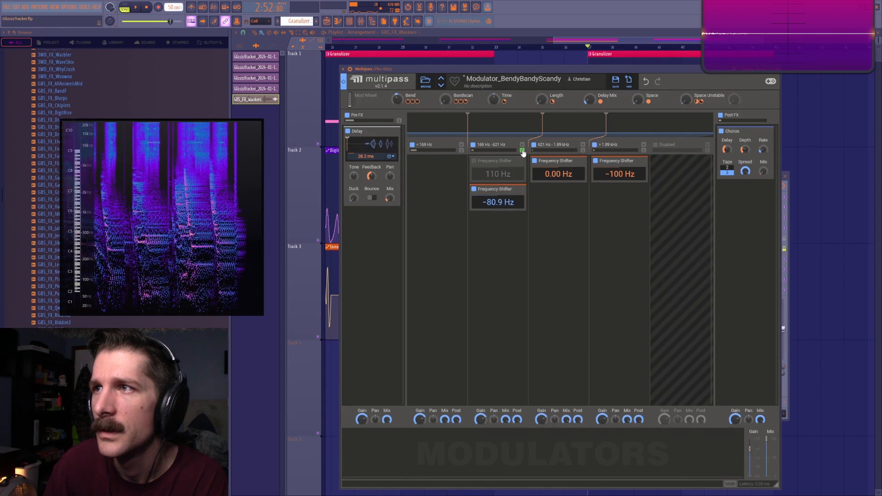
# - Copy the added Frequency Shifter into the 621 Hz–1.89 kHz band, reset its shift to 0 Hz, and remove the copy
pyautogui.moveTo(492, 190); pyautogui.dragTo(548, 194)
pyautogui.doubleClick(551, 203)
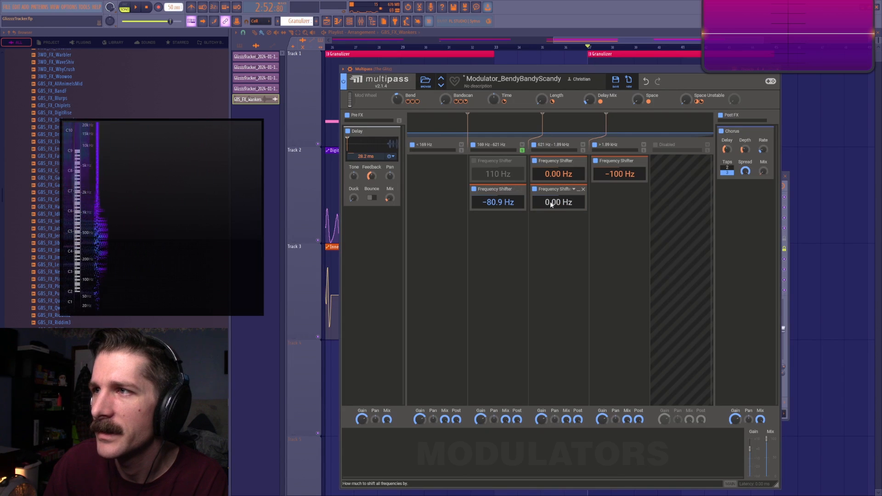
pyautogui.click(584, 191)
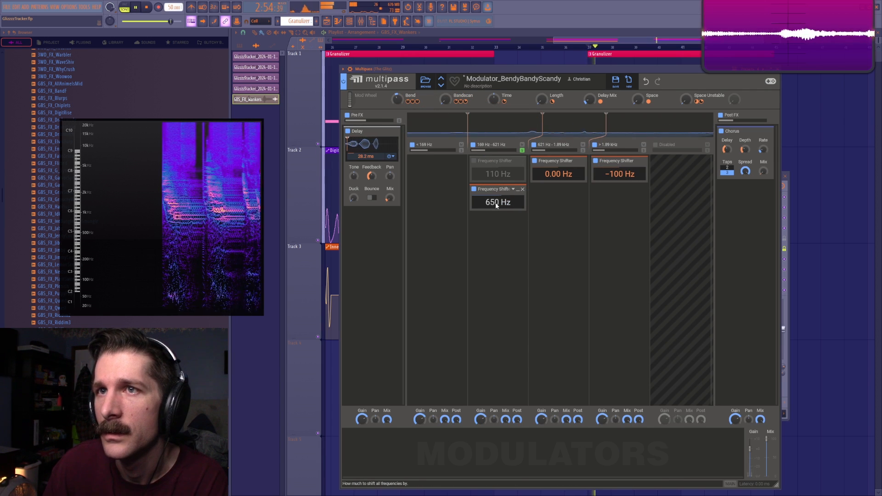
# - Audition the added Frequency Shifter at 650 Hz, set it to 193 Hz, and assign the Bend macro to modulate its shift
pyautogui.press('space')
pyautogui.moveTo(495, 202)
pyautogui.mouseDown()
pyautogui.moveTo(496, 239)
pyautogui.moveTo(496, 207)
pyautogui.mouseUp()
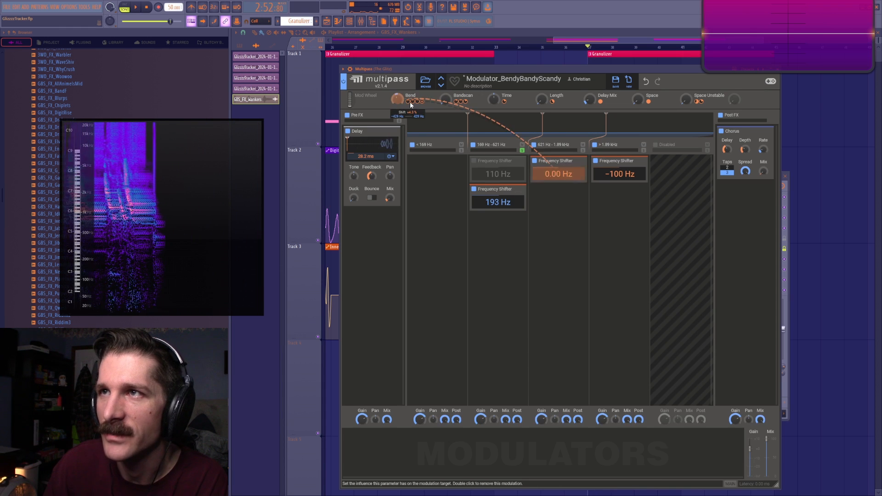
pyautogui.click(422, 101)
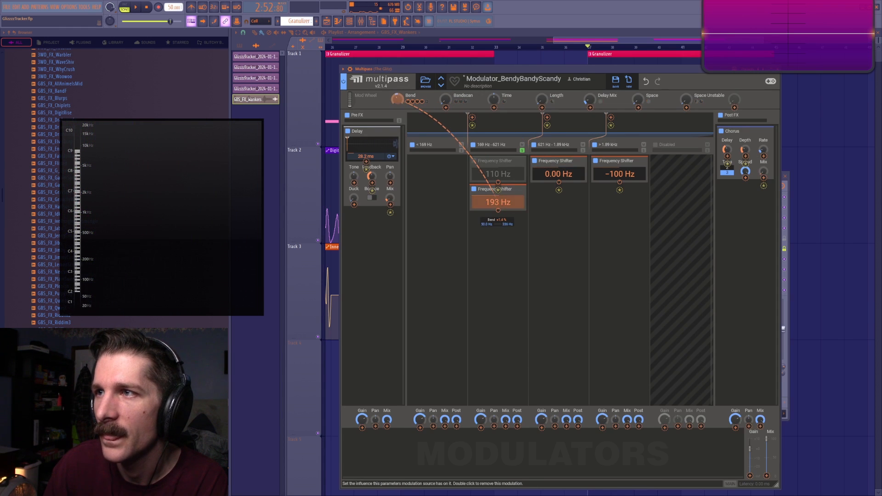
pyautogui.moveTo(498, 201); pyautogui.dragTo(498, 212)
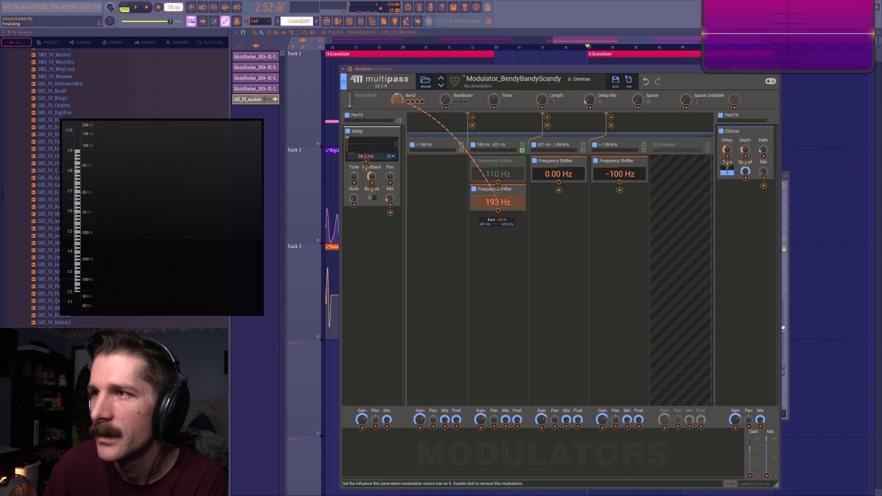
pyautogui.moveTo(499, 217); pyautogui.dragTo(498, 211)
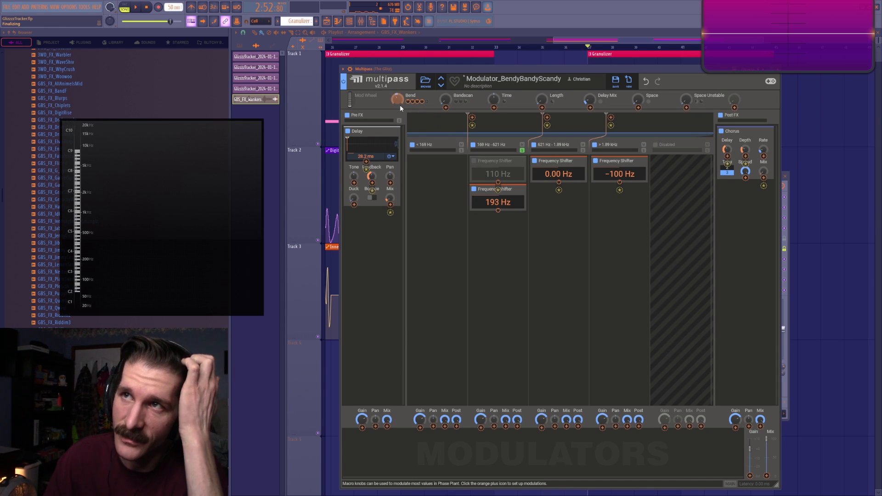
# - Copy the modulated Frequency Shifter into the 621 Hz–1.89 kHz band, and remove both the copy and the added 193 Hz shifter
pyautogui.moveTo(493, 187); pyautogui.dragTo(561, 196)
pyautogui.moveTo(559, 202); pyautogui.dragTo(558, 204)
pyautogui.click(584, 189)
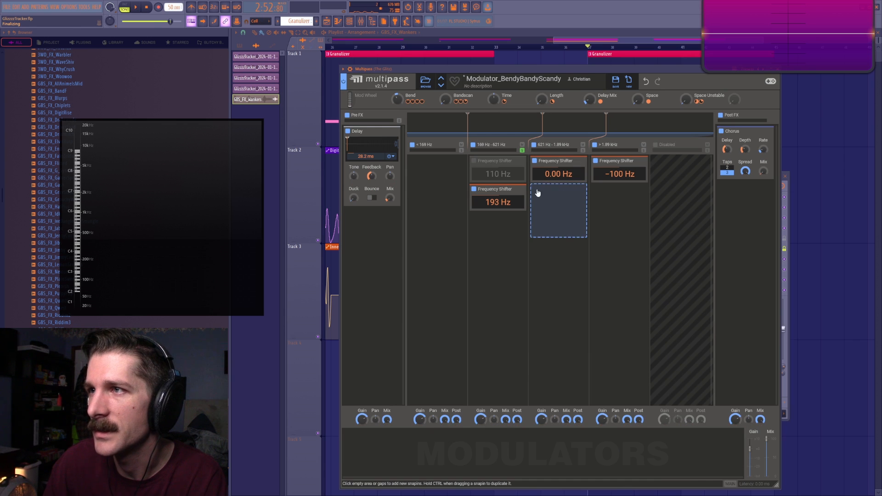
pyautogui.click(523, 190)
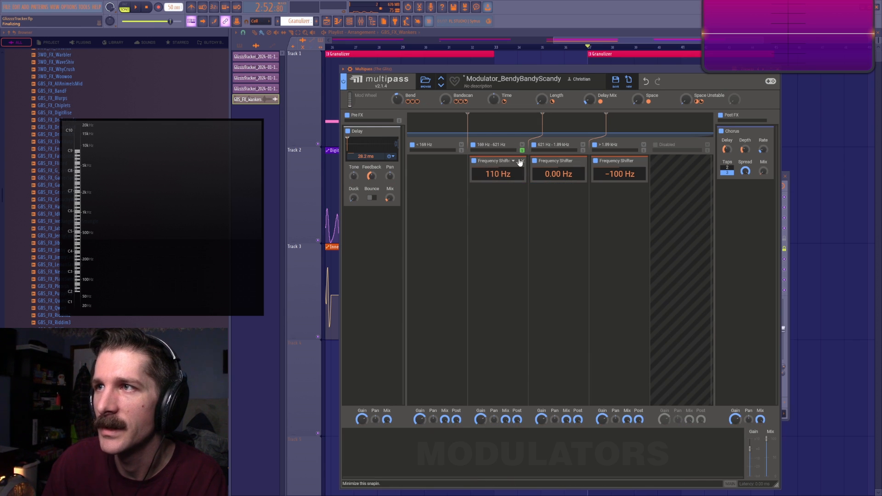
# - Audition the restored Multipass patch from bar 37 while sweeping the Bend macro through 34% and 29%
pyautogui.press('space')
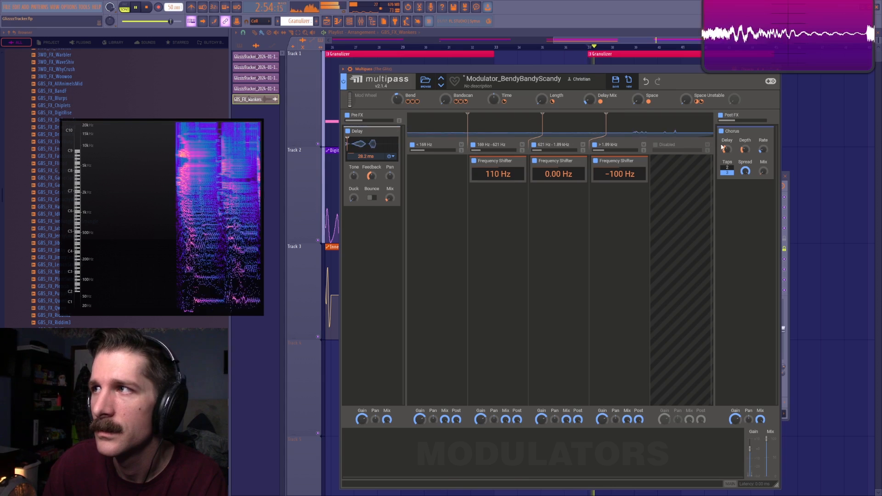
pyautogui.press('space')
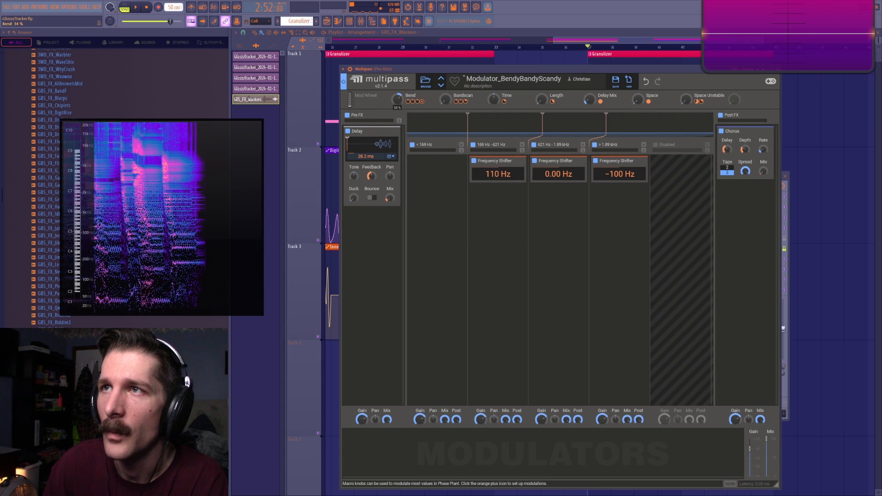
pyautogui.moveTo(402, 96); pyautogui.dragTo(403, 126)
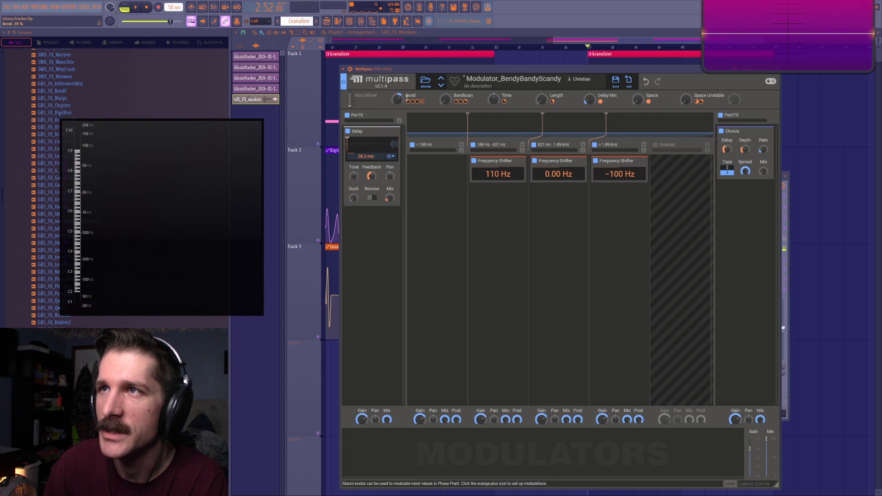
pyautogui.press('space')
pyautogui.moveTo(398, 100)
pyautogui.mouseDown()
pyautogui.moveTo(398, 151)
pyautogui.moveTo(399, 96)
pyautogui.mouseUp()
pyautogui.press('space')
pyautogui.doubleClick(398, 100)
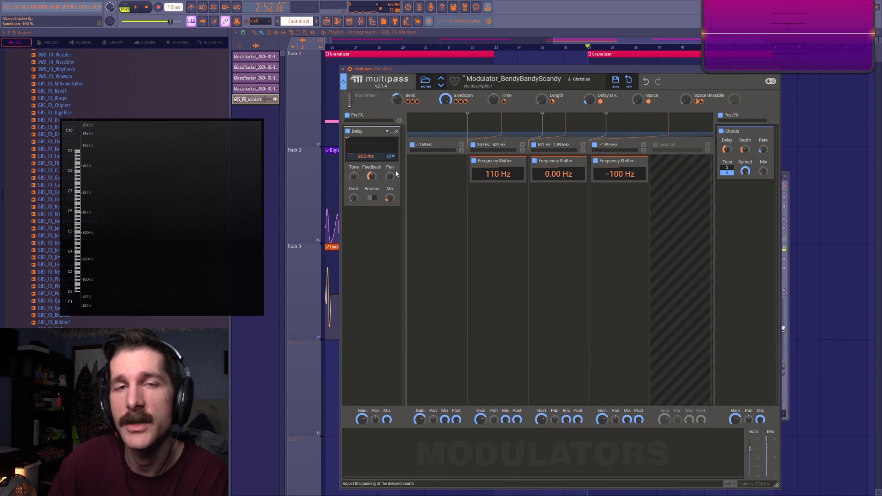
# - Copy the 110 Hz Frequency Shifter into the band below 169 Hz, audition it shifted to 231 Hz, and remove the copy
pyautogui.moveTo(492, 165); pyautogui.dragTo(436, 168)
pyautogui.press('space')
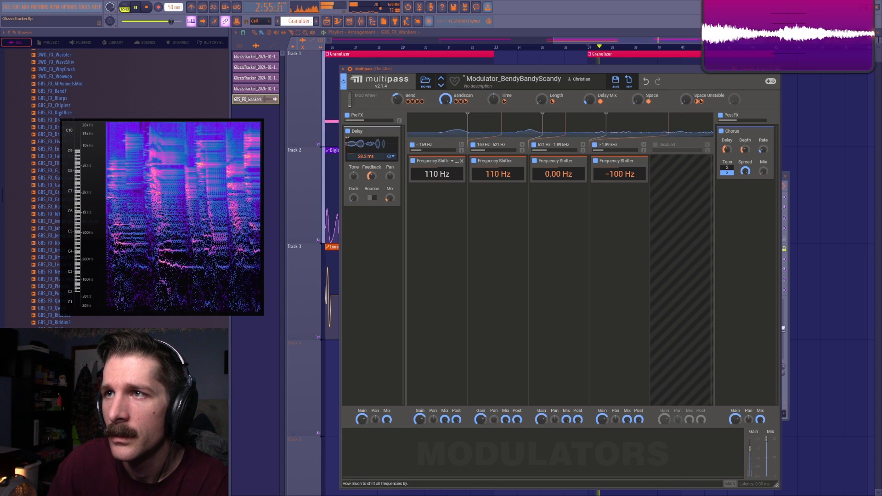
pyautogui.moveTo(444, 173); pyautogui.dragTo(443, 174)
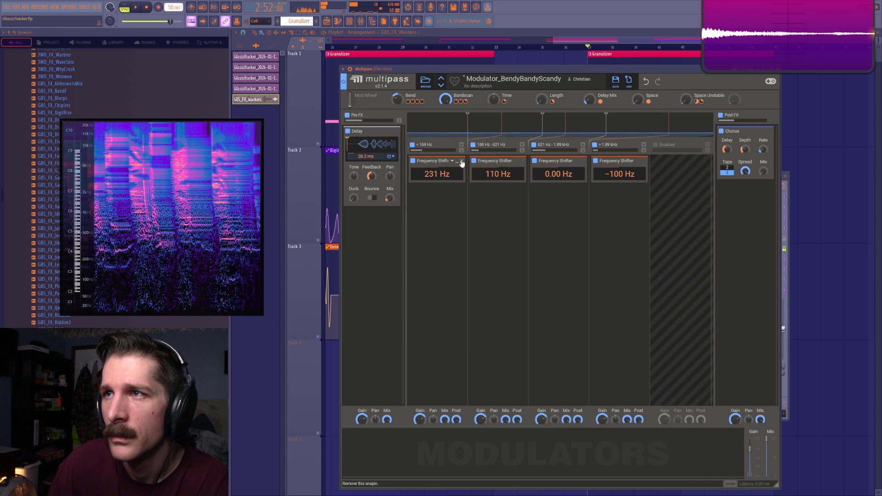
pyautogui.click(461, 161)
# - Play from bar 37 while sweeping the Bandscan macro from 0% up to full, and return it to its minimum
pyautogui.press('space')
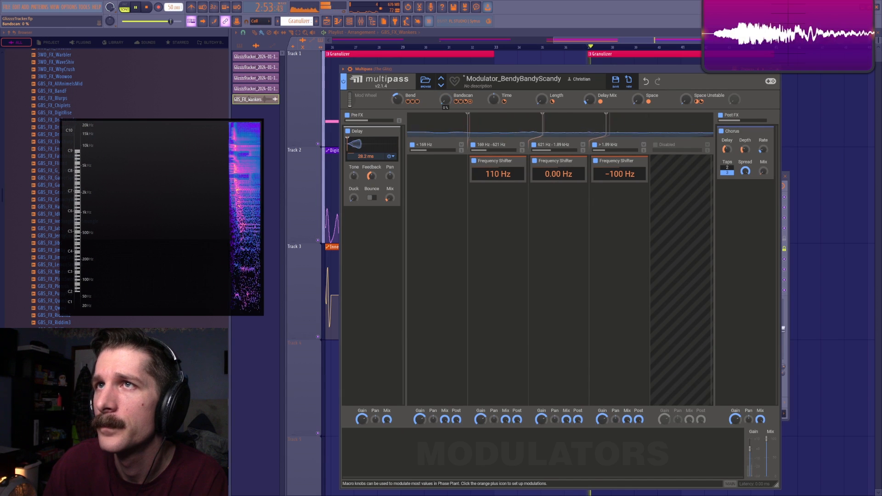
pyautogui.moveTo(450, 100)
pyautogui.mouseDown()
pyautogui.moveTo(450, 155)
pyautogui.moveTo(450, 100)
pyautogui.mouseUp()
pyautogui.press('space')
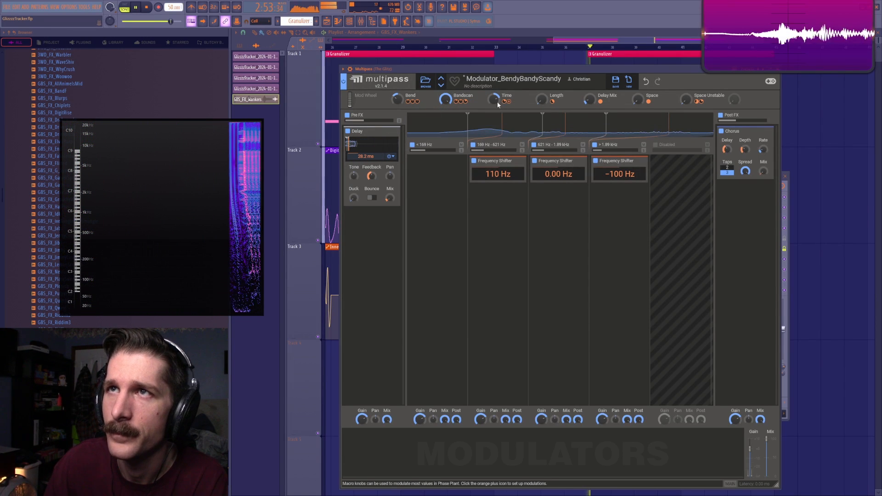
pyautogui.moveTo(448, 104); pyautogui.dragTo(448, 156)
# - Play from bar 37 while adjusting the Delay Mix macro, setting it to 16%
pyautogui.press('space')
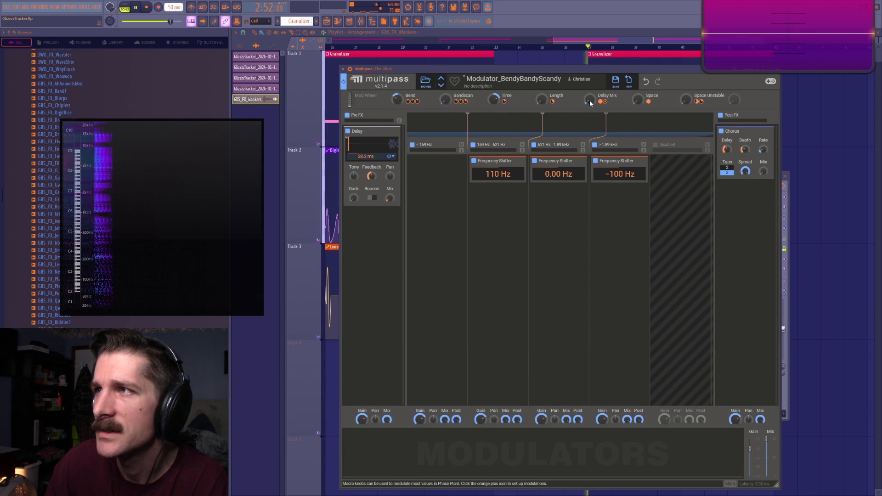
pyautogui.moveTo(590, 101); pyautogui.dragTo(591, 78)
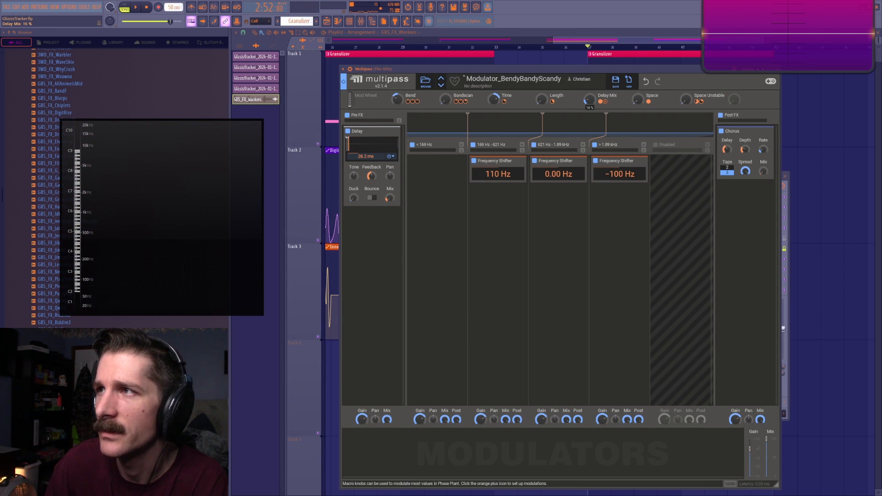
# - Audition the Multipass patch from bar 37 while raising the Length macro to 80% and lowering it again
pyautogui.press('space')
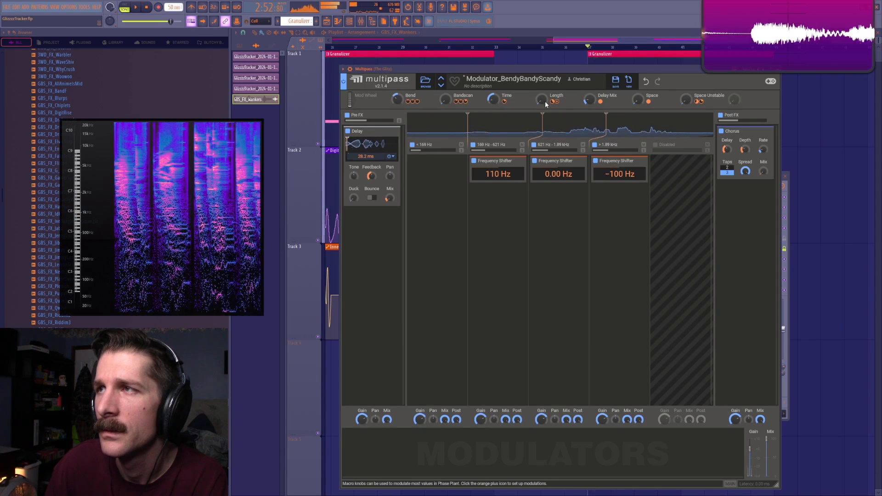
pyautogui.press('space')
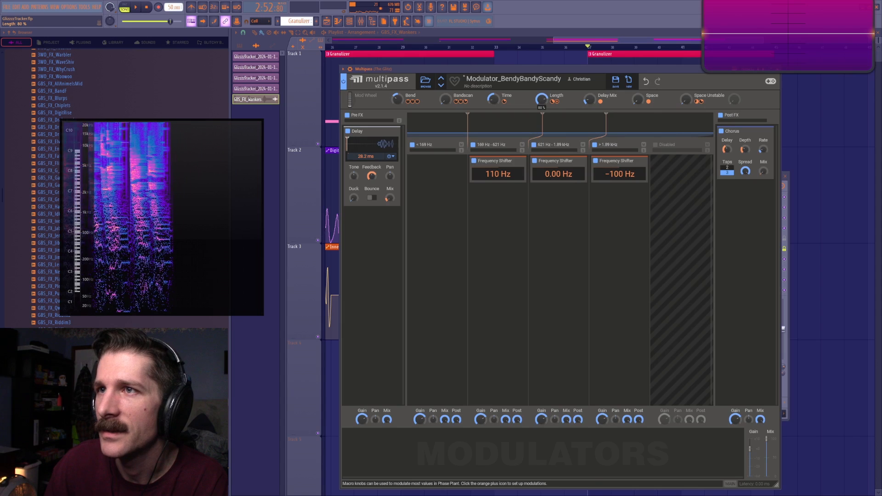
pyautogui.press('space')
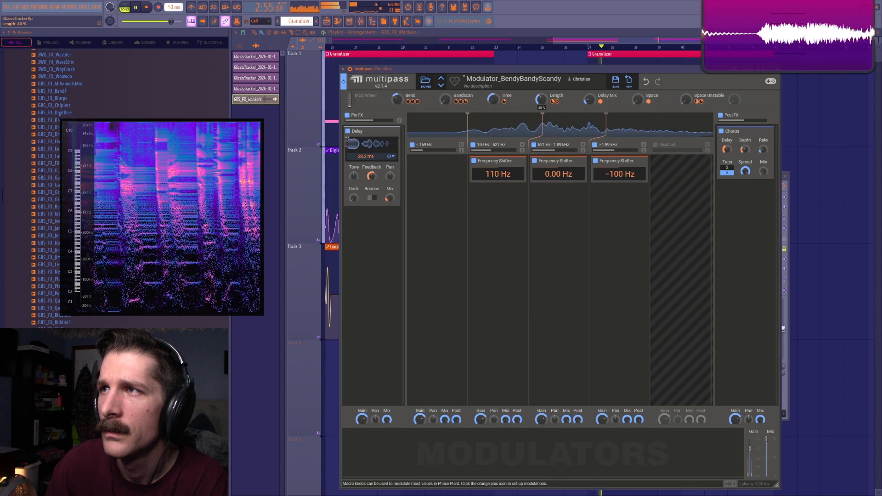
pyautogui.press('space')
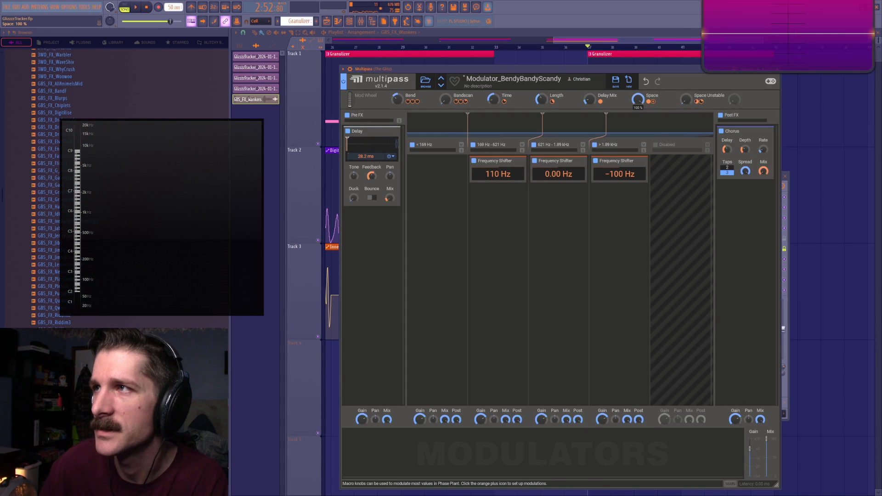
# - Play from bar 37 with the Space macro at 100%, and again with the Time macro at -55%
pyautogui.press('space')
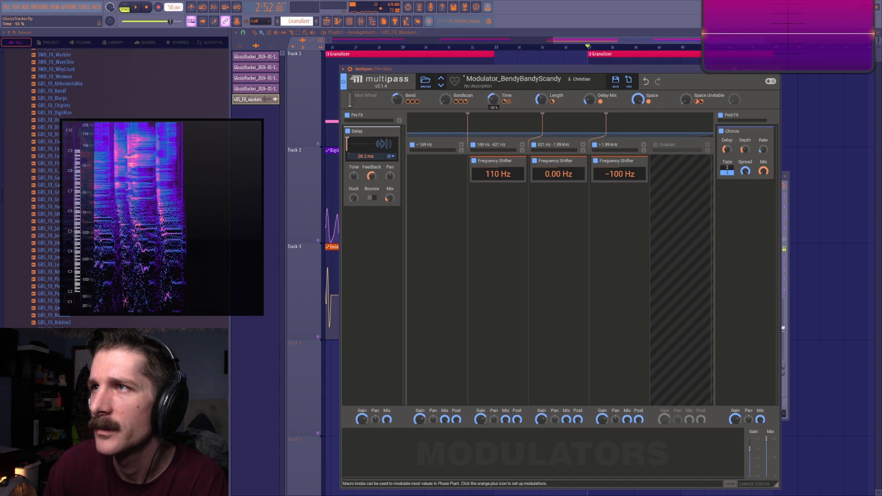
pyautogui.press('space')
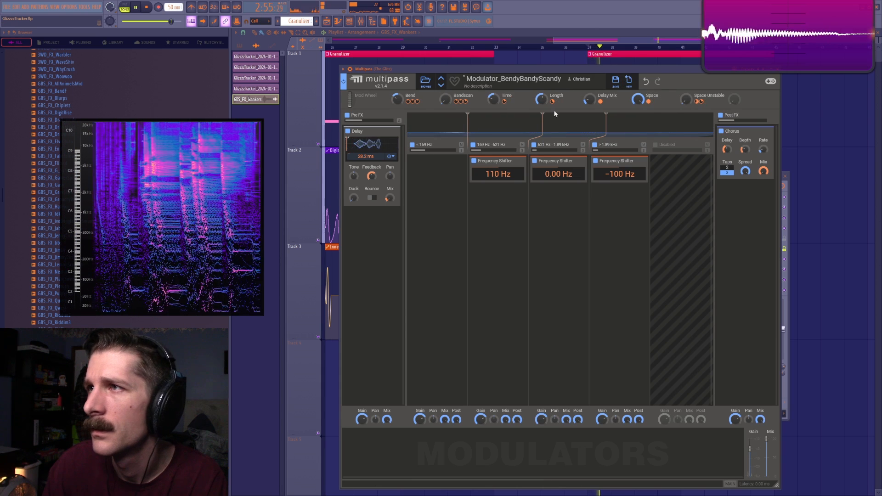
pyautogui.press('space')
# - Set the Bend macro to about -14% and audition the patch from bar 37
pyautogui.moveTo(399, 102); pyautogui.dragTo(399, 91)
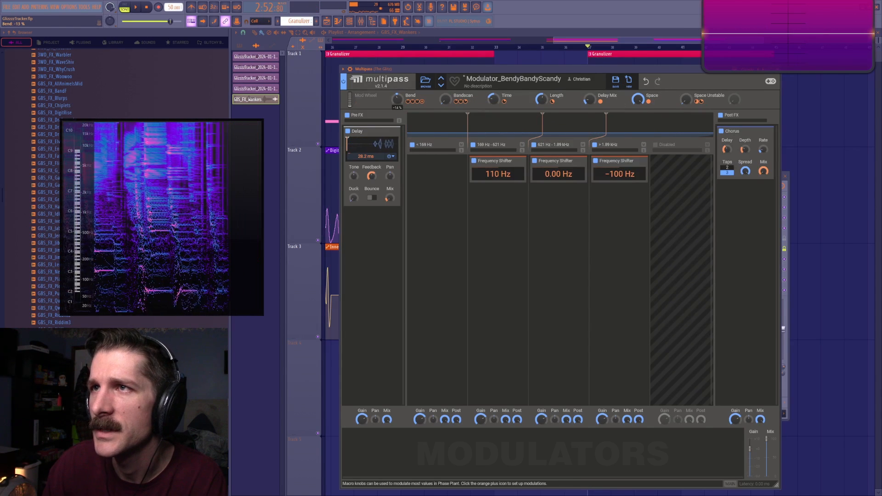
pyautogui.press('space')
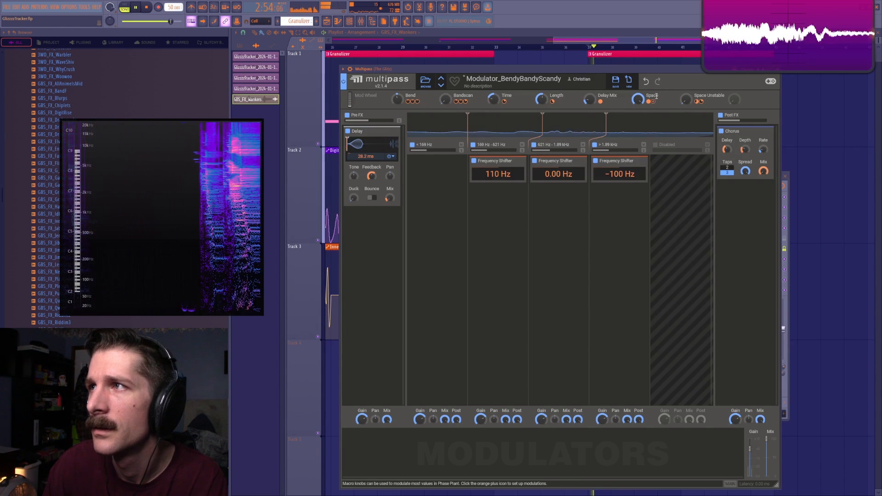
pyautogui.press('space')
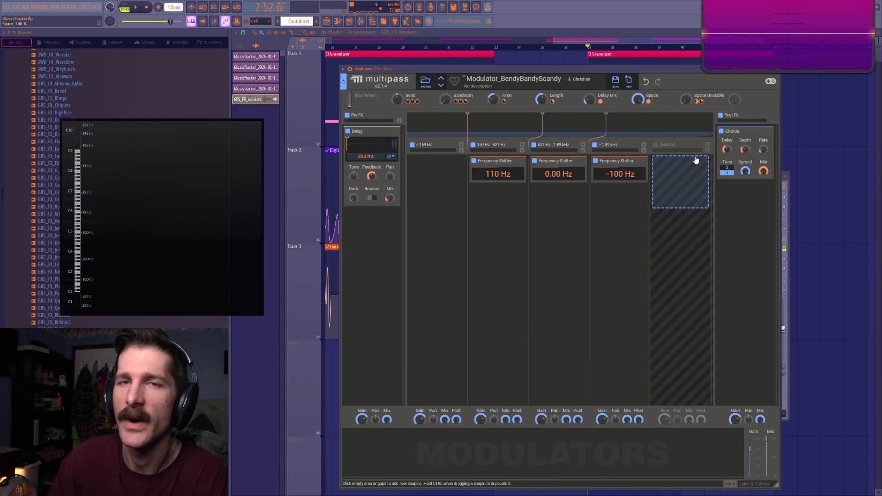
# - Bring the Wave Candy stereo scope over the Multipass window during playback from bar 37, and move it back off screen
pyautogui.moveTo(184, 0); pyautogui.dragTo(466, 225)
pyautogui.press('space')
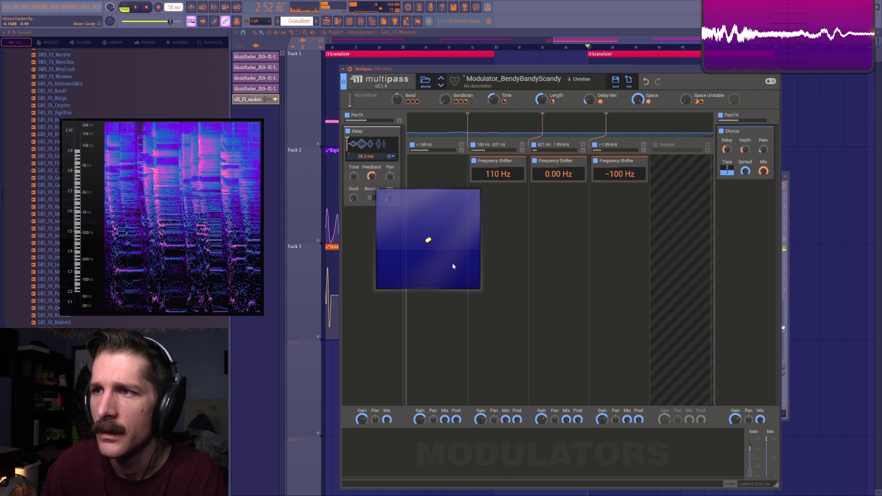
pyautogui.moveTo(453, 264); pyautogui.dragTo(361, 0)
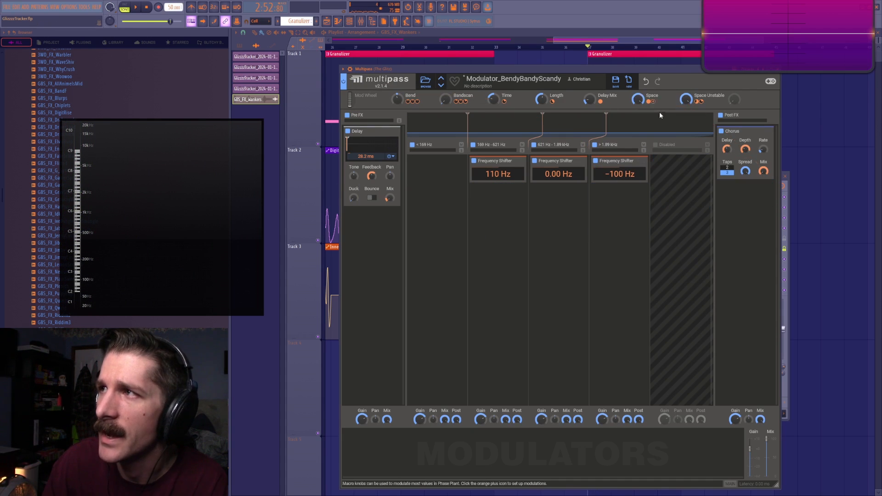
# - Audition the patch from bar 37 with the Space Unstable macro at full, placing the spectrogram over Multipass and moving it partly aside
pyautogui.press('space')
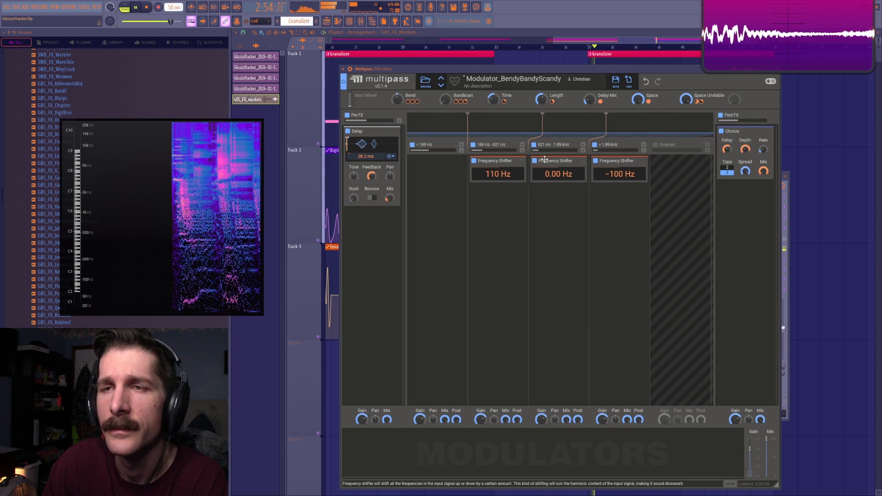
pyautogui.moveTo(185, 241); pyautogui.dragTo(417, 235)
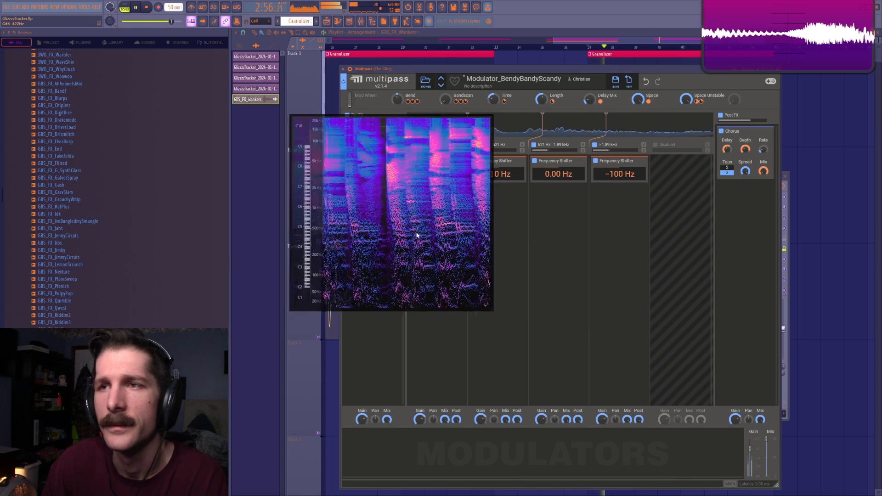
pyautogui.press('space')
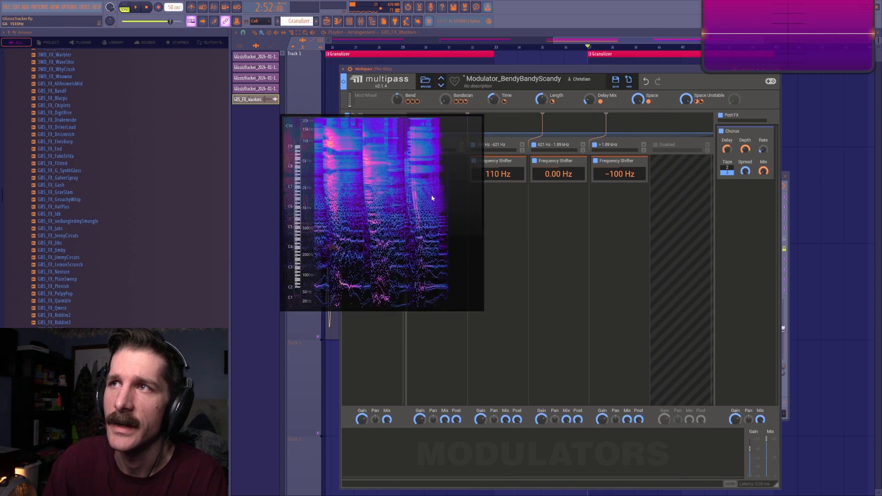
pyautogui.moveTo(432, 198); pyautogui.dragTo(331, 196)
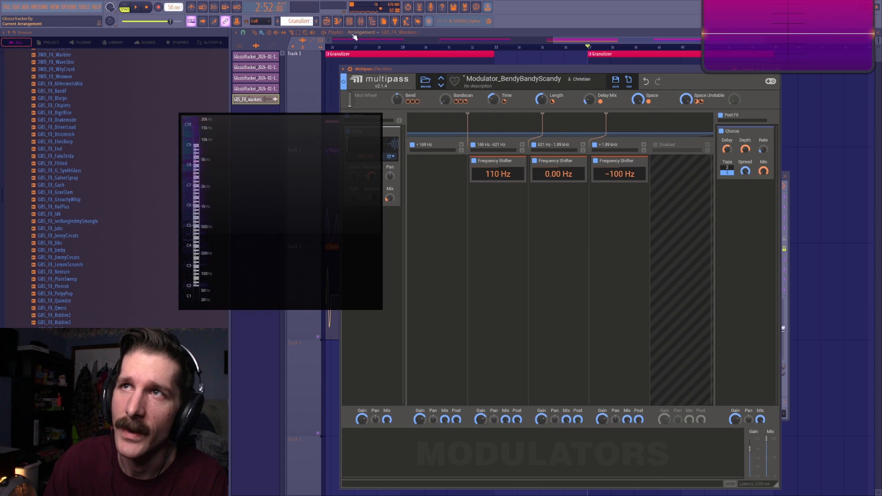
# - Look over the insert's effect chain in the mixer, and close the mixer and the Multipass window
pyautogui.click(362, 21)
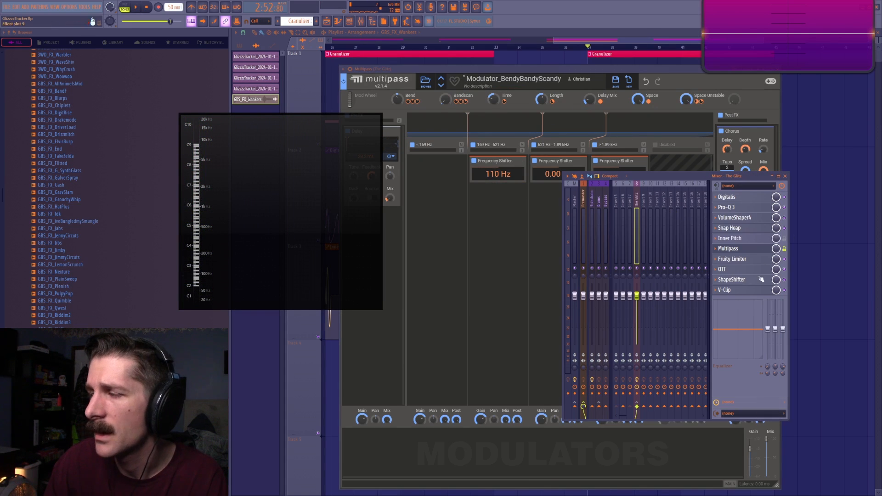
pyautogui.click(786, 176)
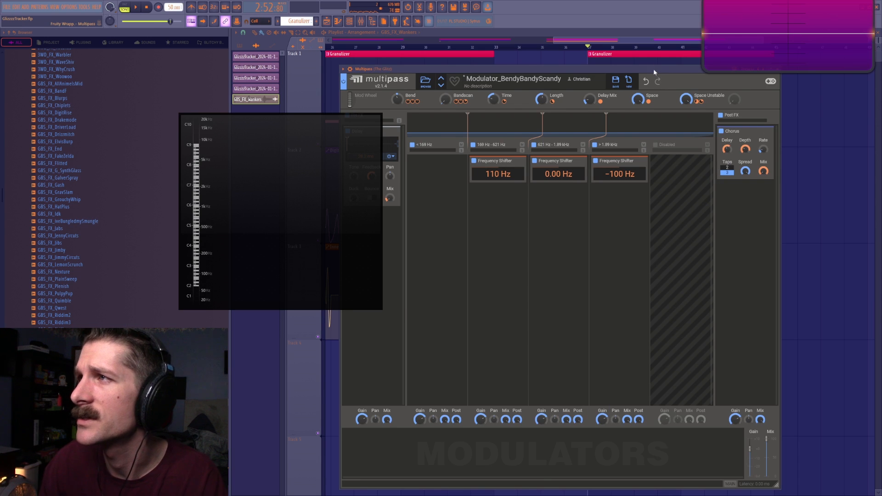
pyautogui.moveTo(654, 69); pyautogui.dragTo(650, 86)
pyautogui.click(775, 88)
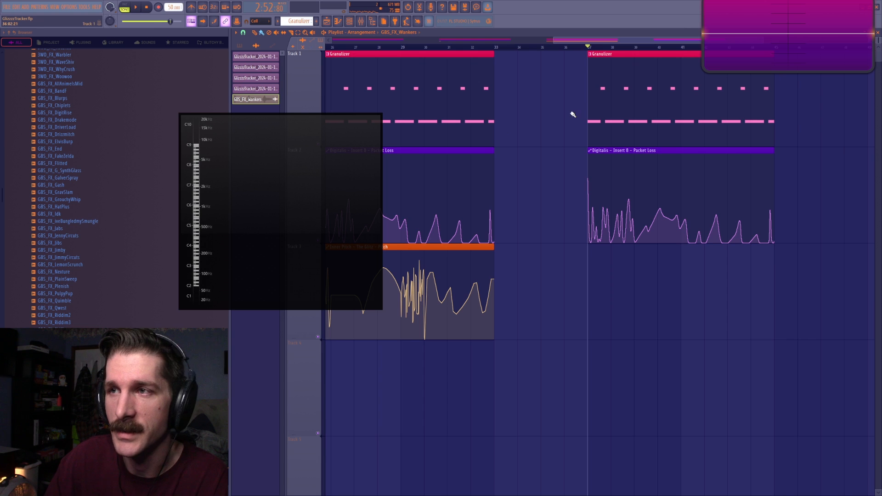
# - Show all four Granulizer sections in the playlist and move the spectrogram clear of the earlier clips
pyautogui.moveTo(348, 166); pyautogui.dragTo(596, 280)
pyautogui.scroll(-5, 600, 54)
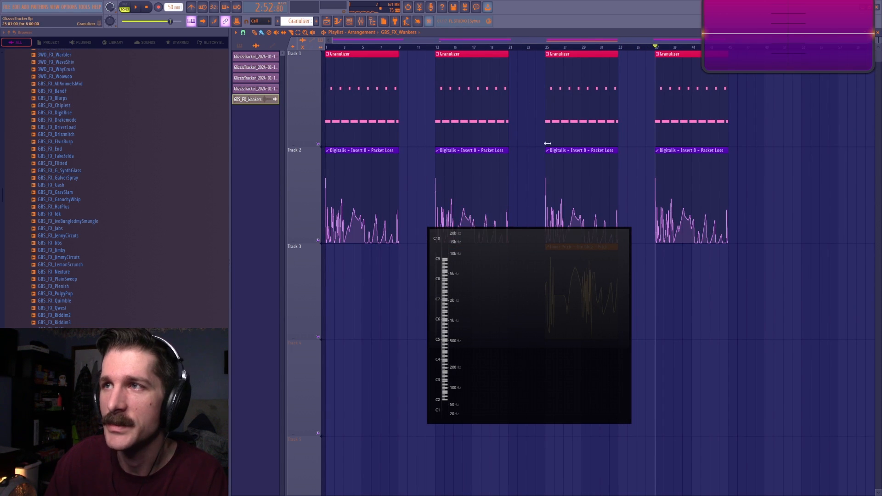
pyautogui.moveTo(563, 302); pyautogui.dragTo(799, 339)
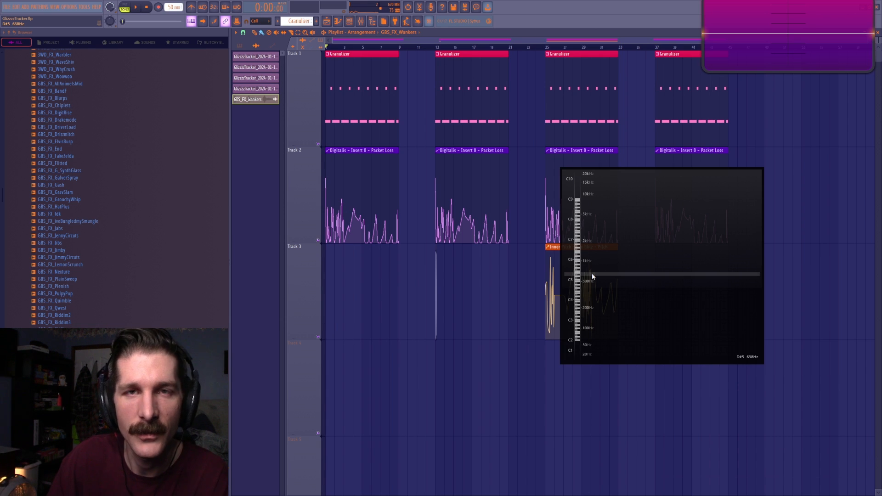
pyautogui.moveTo(652, 255); pyautogui.dragTo(630, 256)
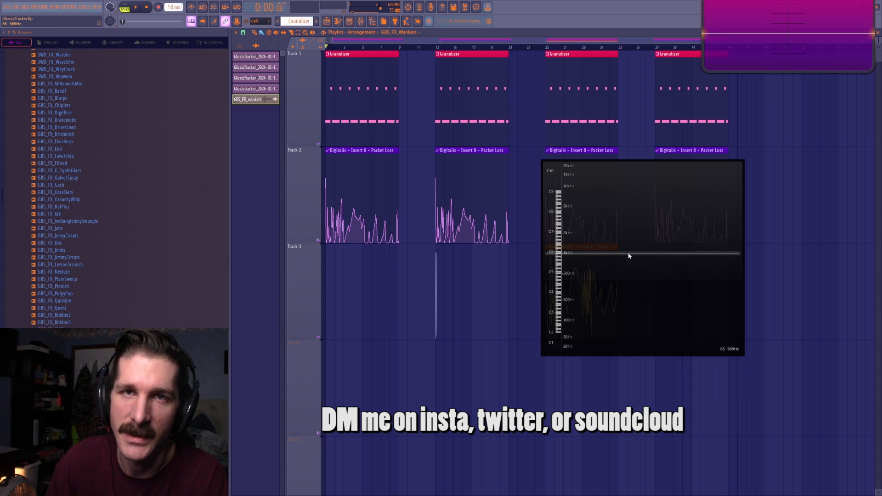
pyautogui.moveTo(627, 265); pyautogui.dragTo(625, 283)
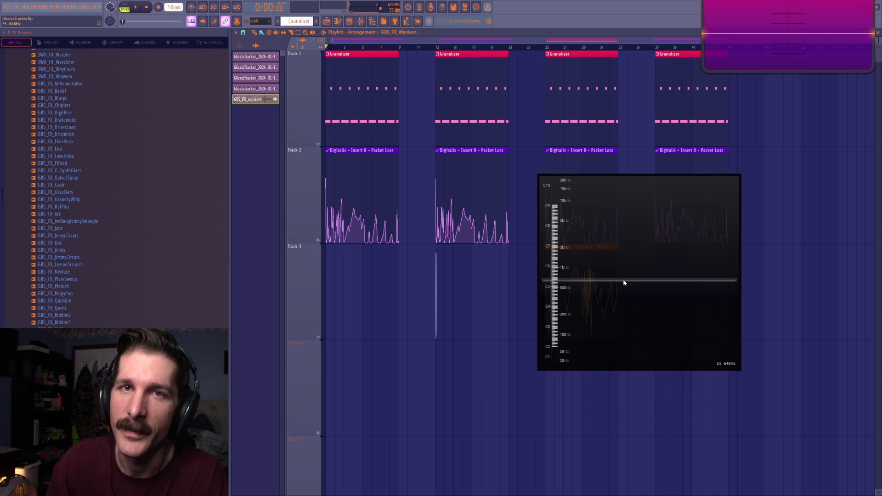